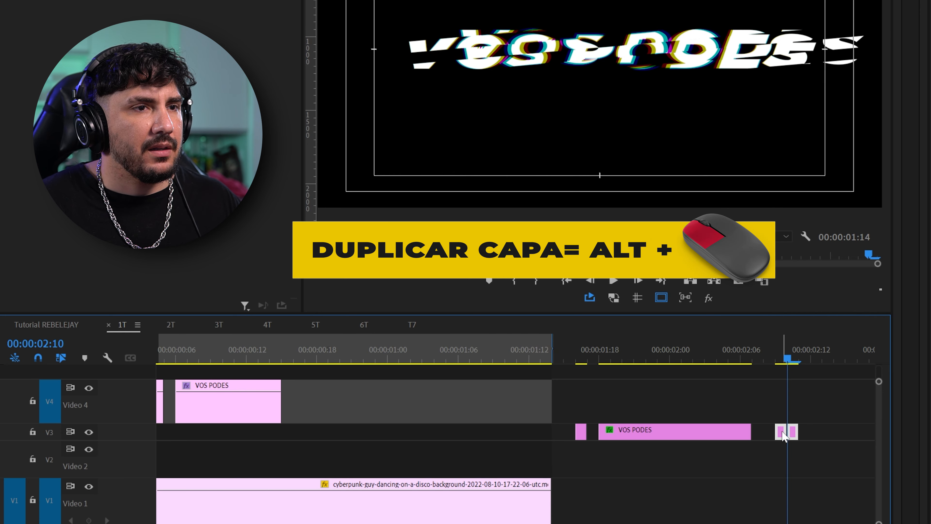
Duplicate the two short glitch text clips from Video 3 onto Video 4, starting at 00:00:00:16 after the VOS PODES clip.
left_click_drag(784, 435, 304, 416)
scroll(308, 415, "up", 2)
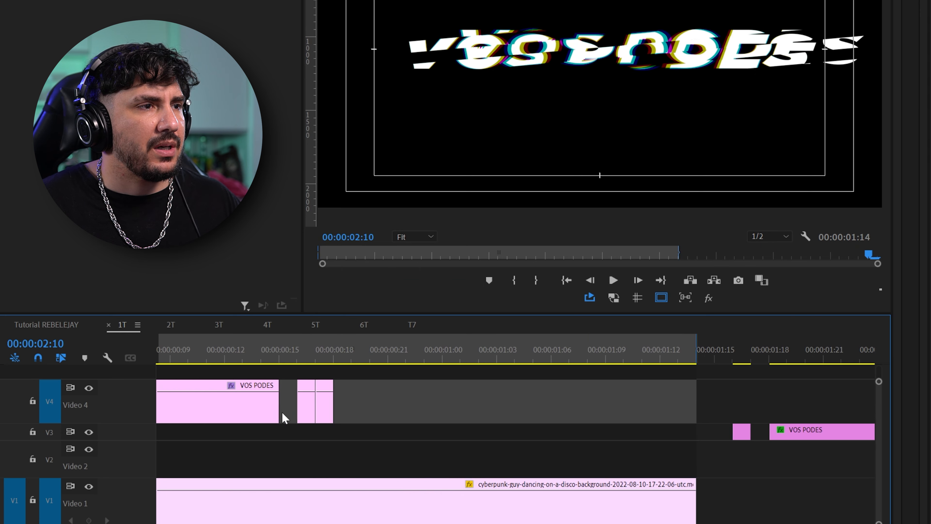
left_click(380, 358)
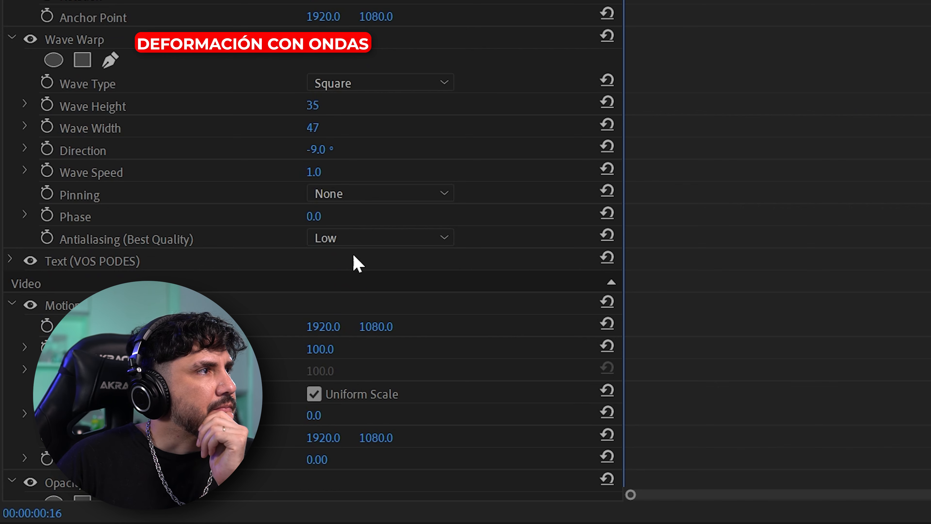
Examine the Wave Warp settings of the first glitch clip and compare the title frame by frame between 00:00:00:13 and 00:00:00:17.
left_click(65, 43)
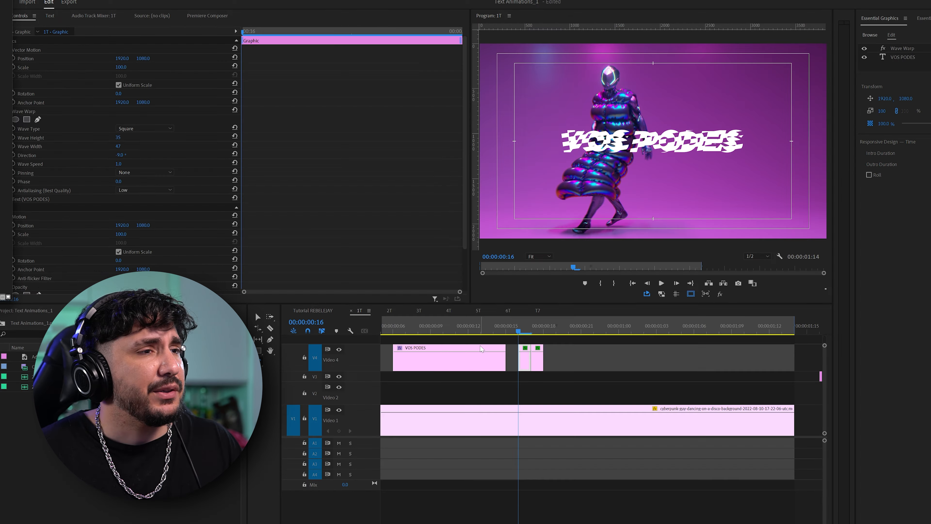
left_click(487, 334)
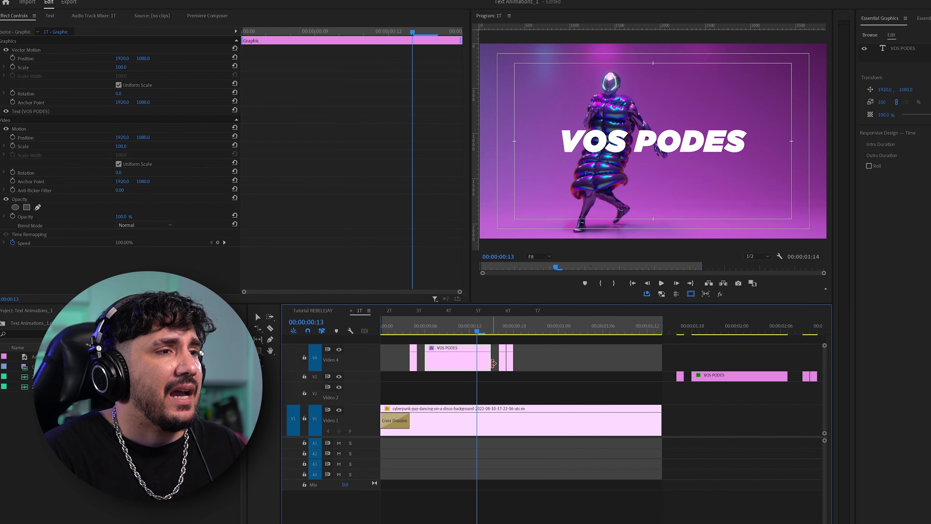
key("Right")
key("Left")
key("Right")
left_click(503, 362)
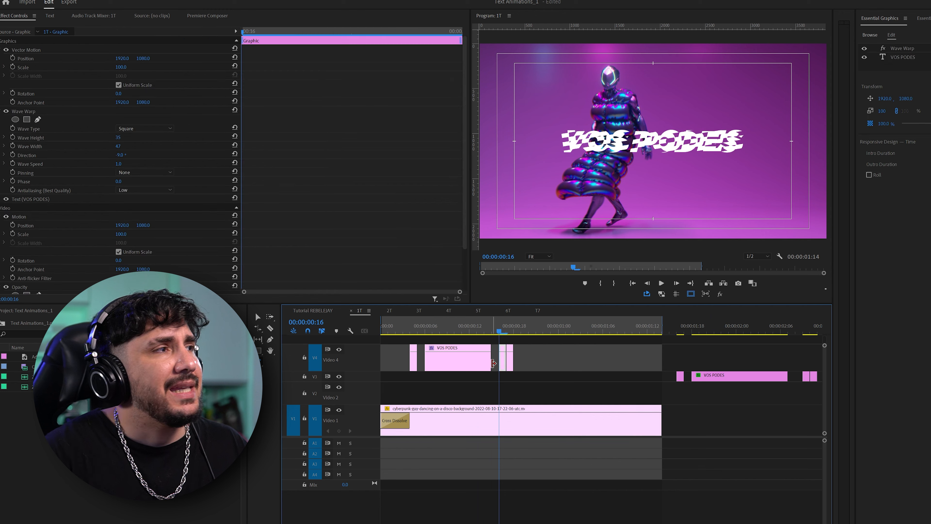
left_click(35, 112)
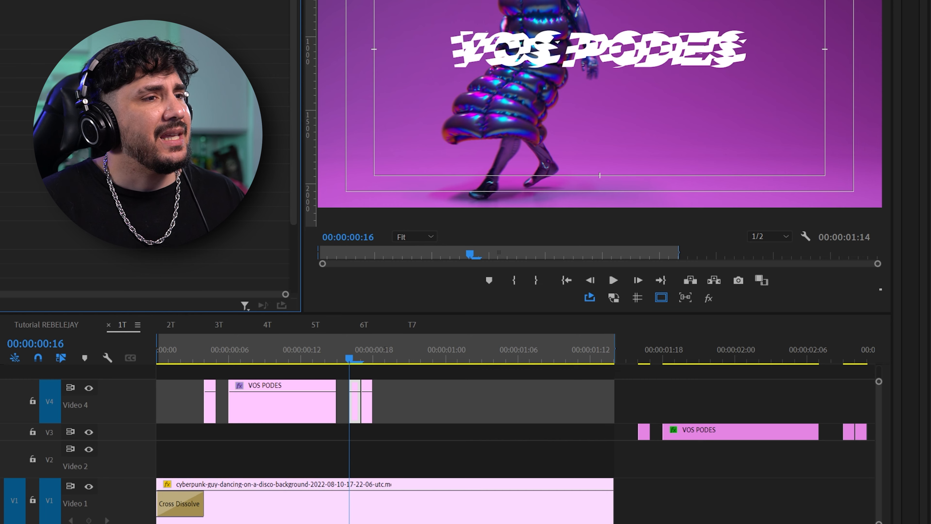
key("Right")
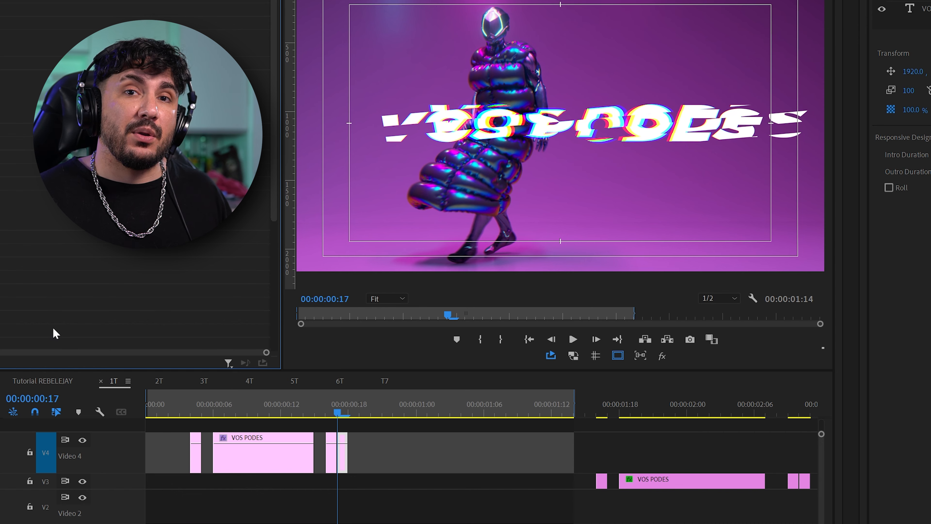
key("Left")
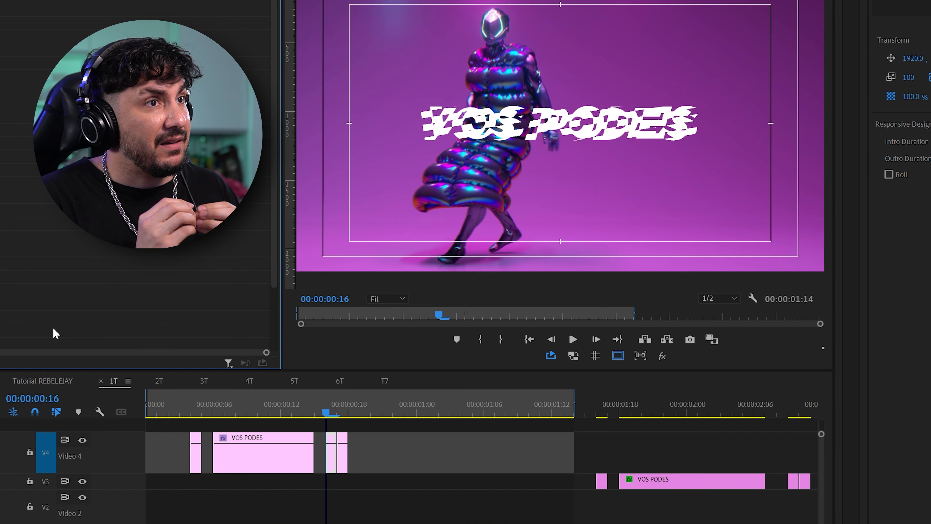
key("Right")
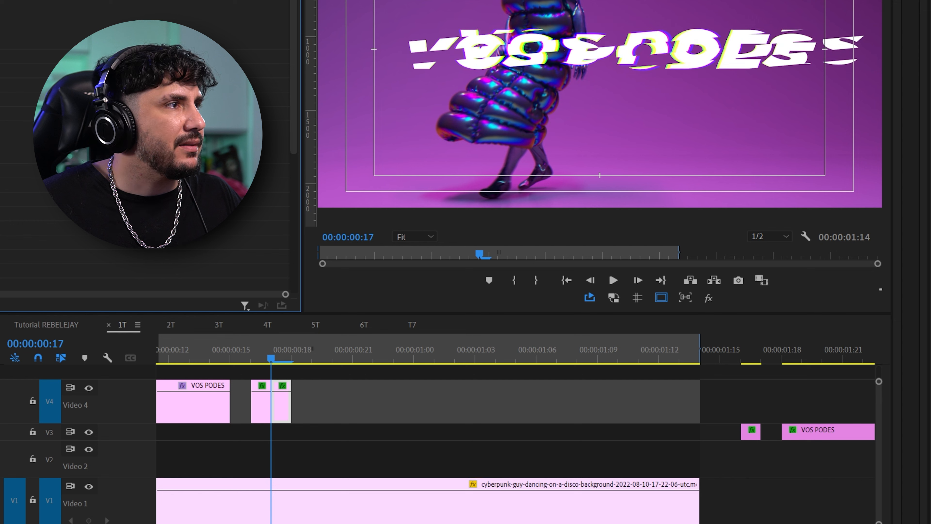
Undo the last change to the colour fringes of the second glitch clip on Video 4.
key("ctrl+z")
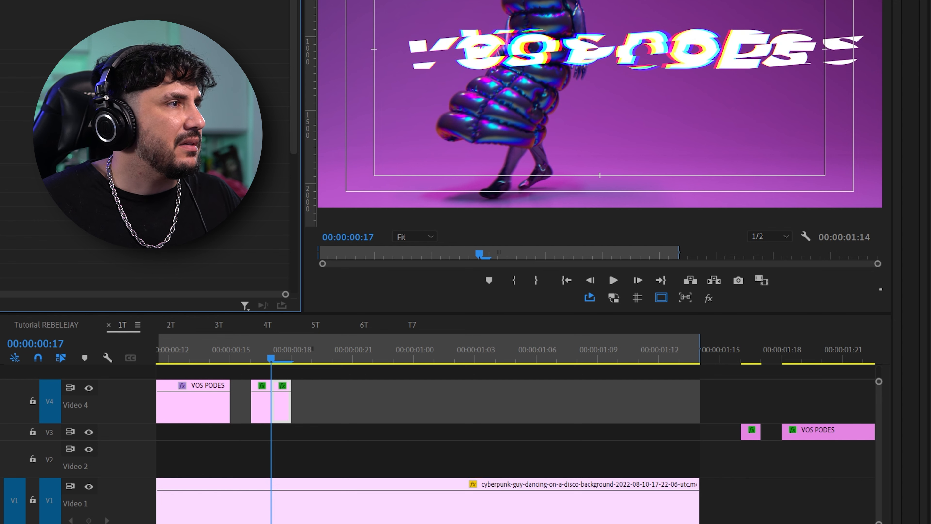
scroll(401, 477, "up", 5)
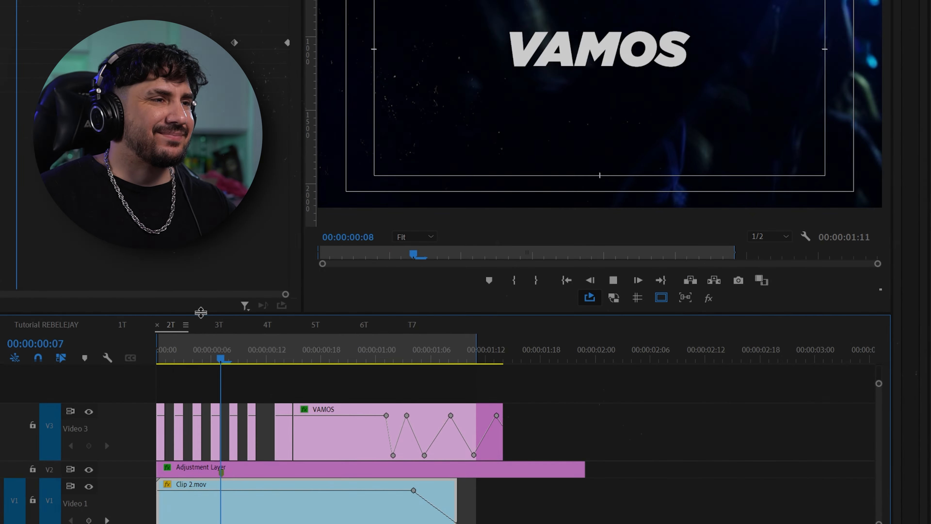
Delete the six short VAMOS fragments on Video 3 and the short piece directly before the long VAMOS clip.
key("backslash")
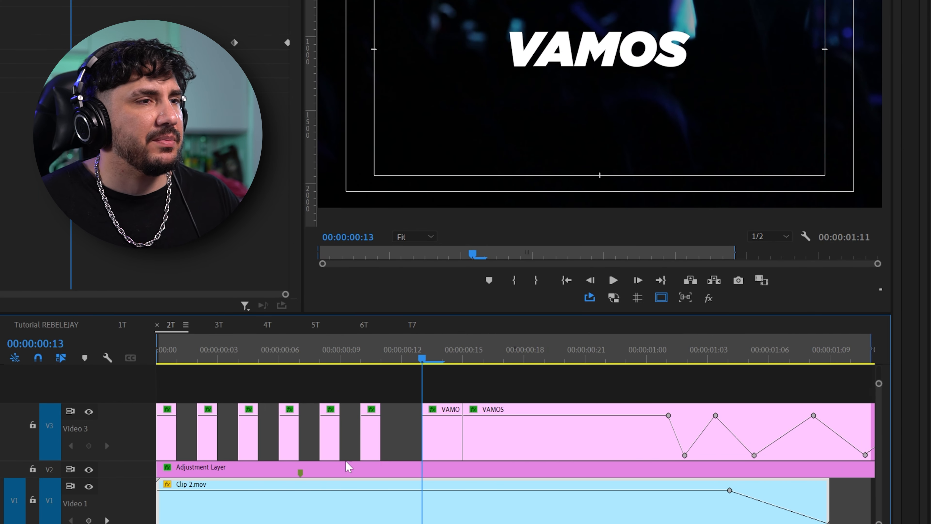
scroll(387, 431, "down", 3)
left_click_drag(267, 400, 29, 434)
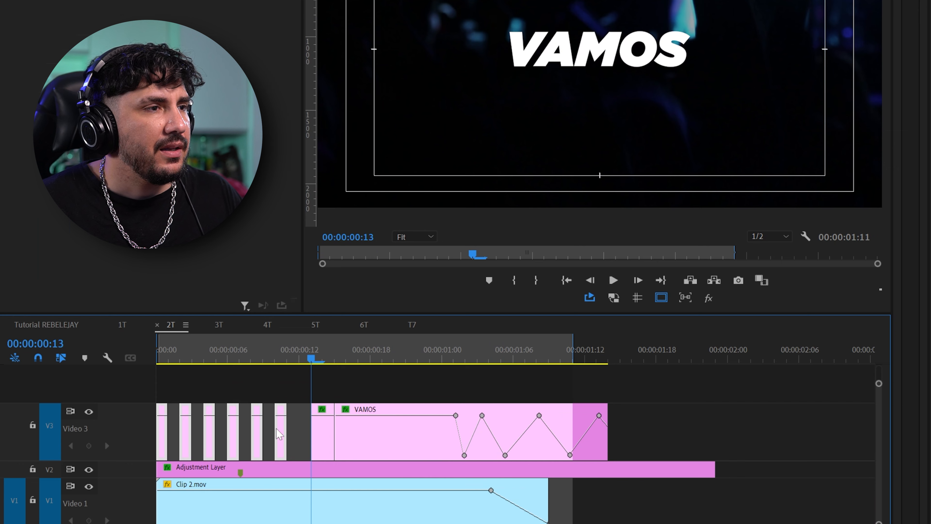
key("Delete")
left_click(325, 437)
key("Delete")
Extend the long VAMOS clip on Video 3 back to the sequence start and return the playhead to 00:00:00:00.
left_click_drag(330, 438, 158, 436)
left_click(326, 417)
left_click_drag(278, 361, 30, 353)
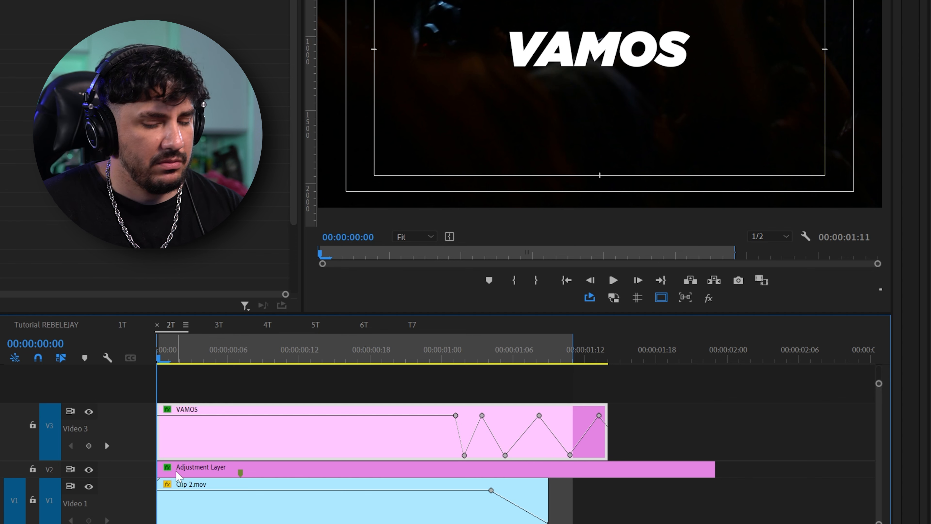
Cut the VAMOS clip on Video 3 at every single frame from 00:00:00:01 to 00:00:00:15.
key("Right")
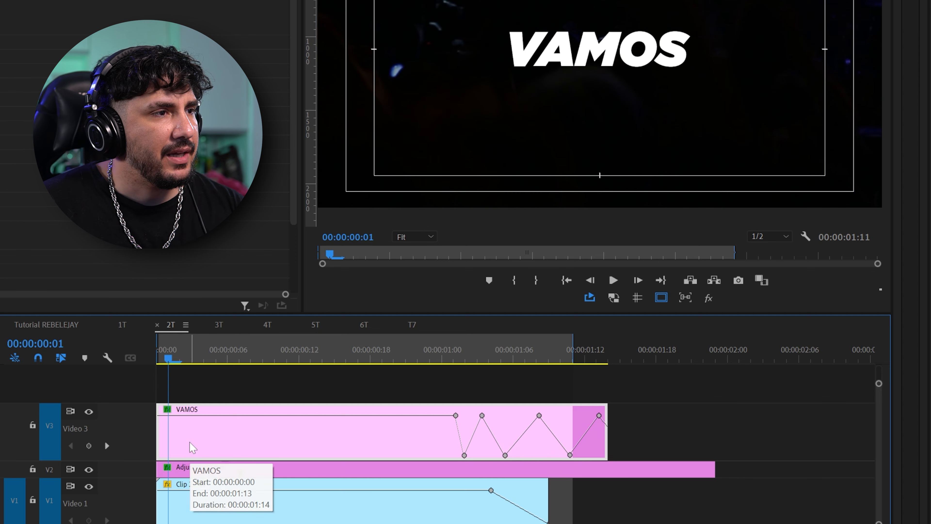
key("ctrl+k")
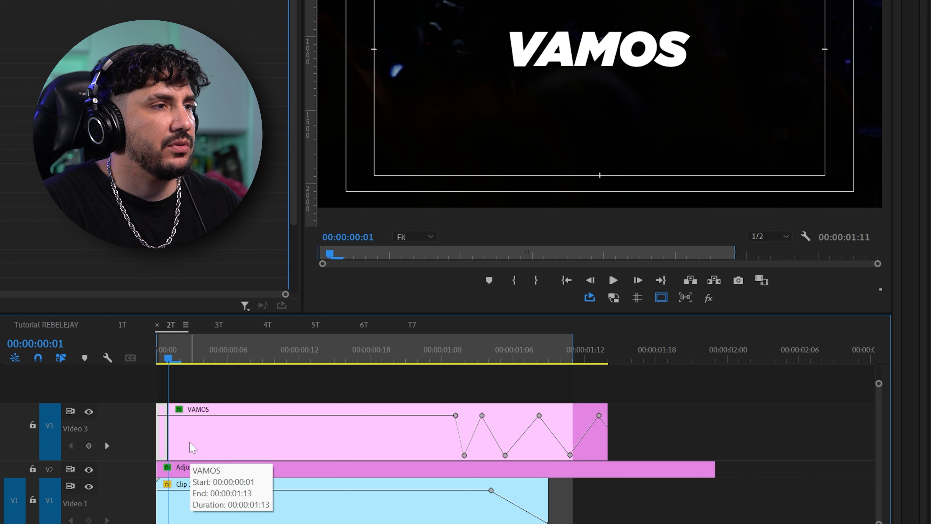
key("Right")
key("ctrl+k")
key("Right")
key("ctrl+k")
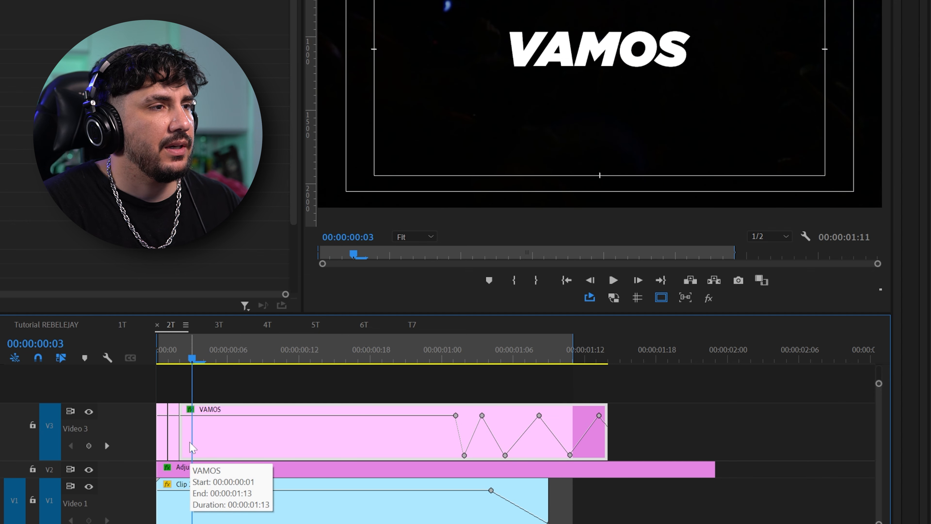
key("Right")
key("ctrl+k")
key("Right")
key("ctrl+k")
key("Right")
key("ctrl+k")
key("Right")
key("ctrl+k")
key("Right")
key("ctrl+k")
key("Right")
key("ctrl+k")
key("Right")
key("ctrl+k")
key("Right")
key("ctrl+k")
key("Right")
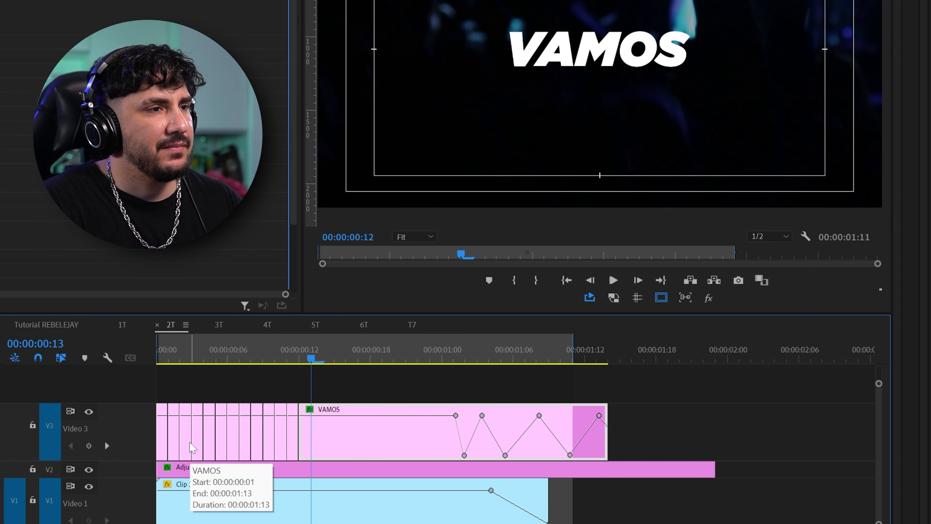
key("ctrl+k")
key("Right")
key("ctrl+k")
key("Right")
key("ctrl+k")
key("Right")
key("ctrl+k")
Search the keyboard shortcuts for "DELE" and delete the second, fourth, sixth and eighth one-frame VAMOS slices on Video 3.
key("equal")
scroll(188, 458, "up", 1)
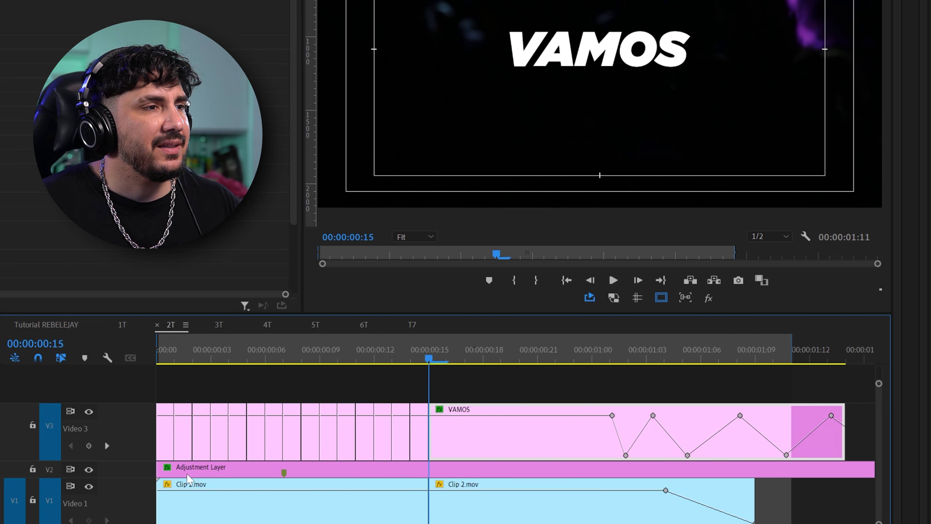
left_click(186, 453)
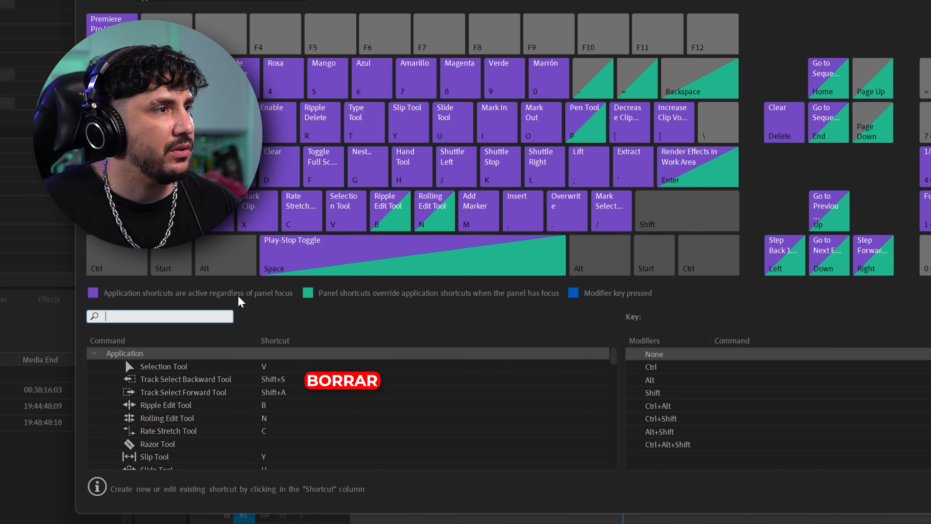
type("DELE")
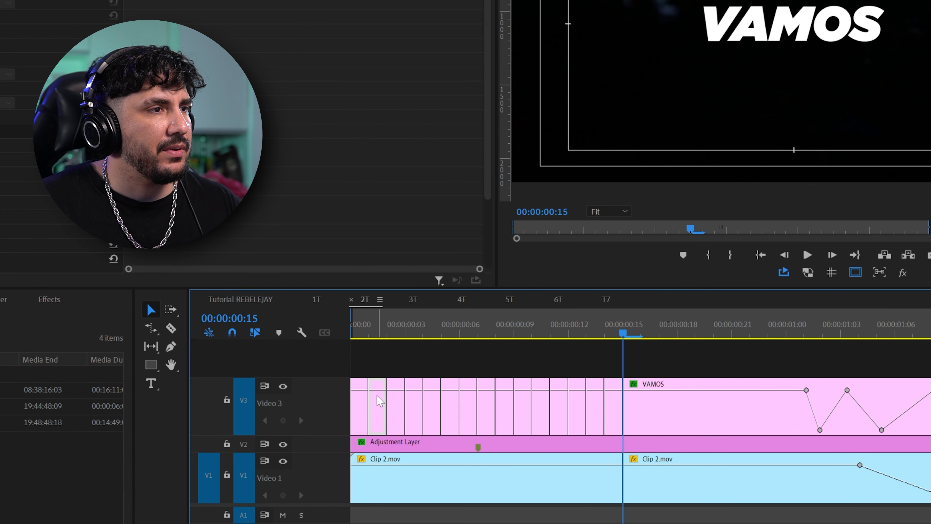
key("Delete")
left_click(415, 410)
key("Delete")
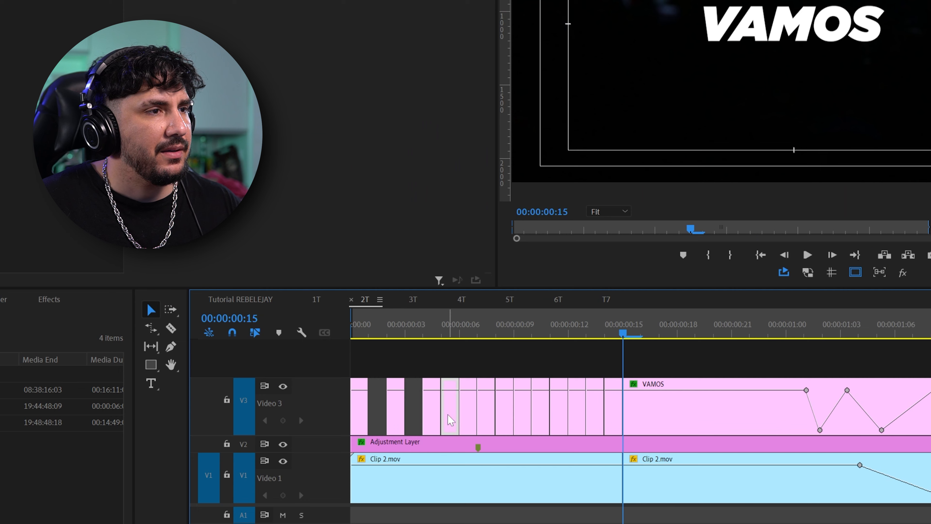
left_click(451, 410)
key("Delete")
left_click(486, 419)
key("Delete")
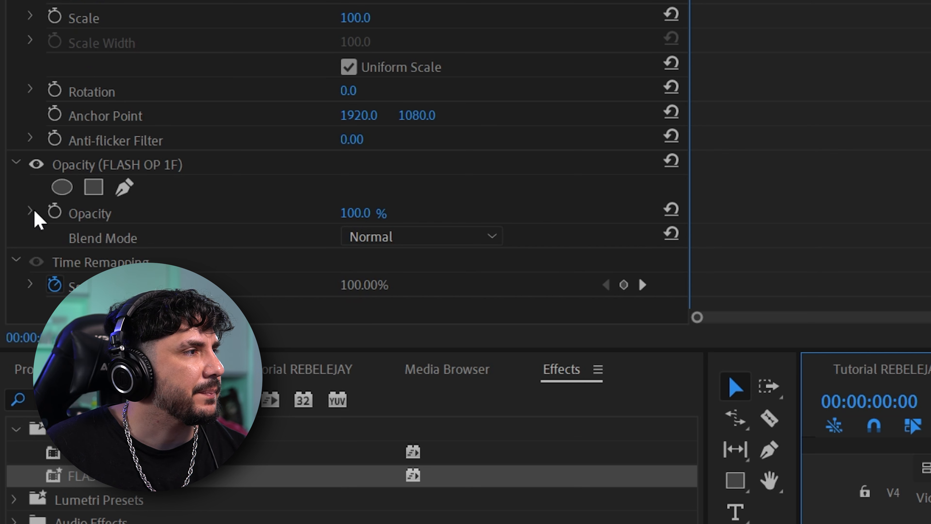
Keyframe the Opacity of the VAMOS clip on Video 4 at 100% on the first frame and 0% at 00:00:00:01.
left_click(54, 213)
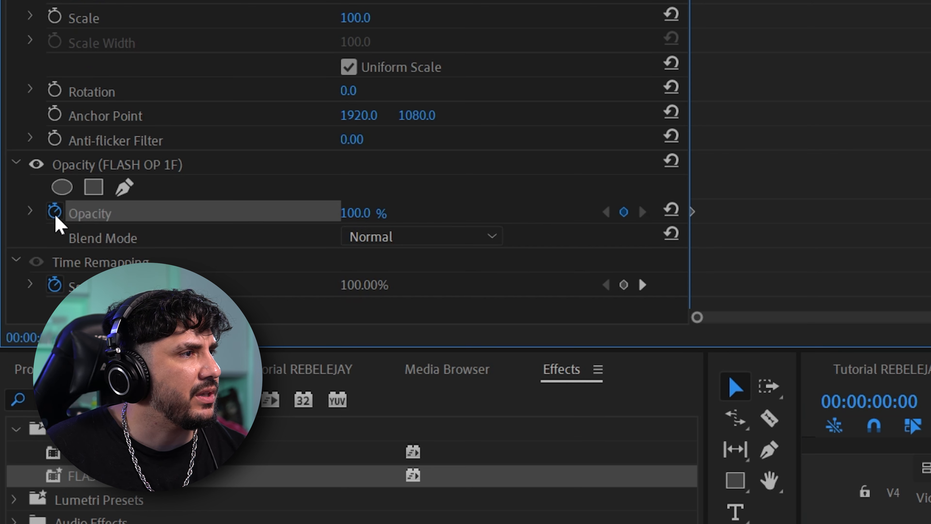
key("Right")
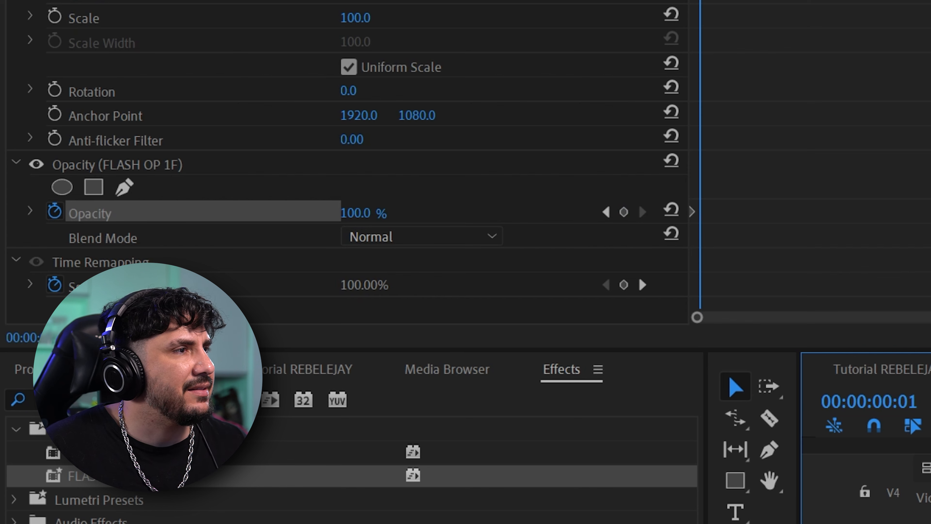
left_click(370, 211)
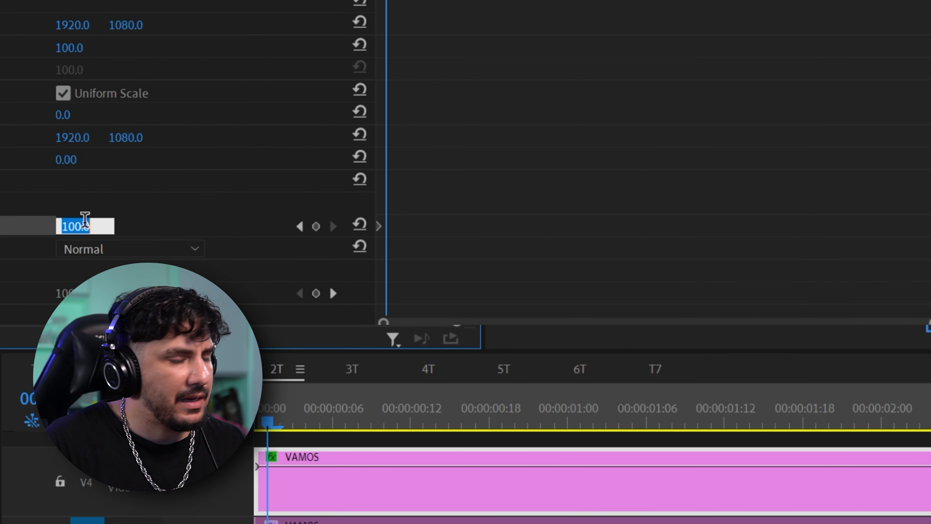
type("0")
key("Return")
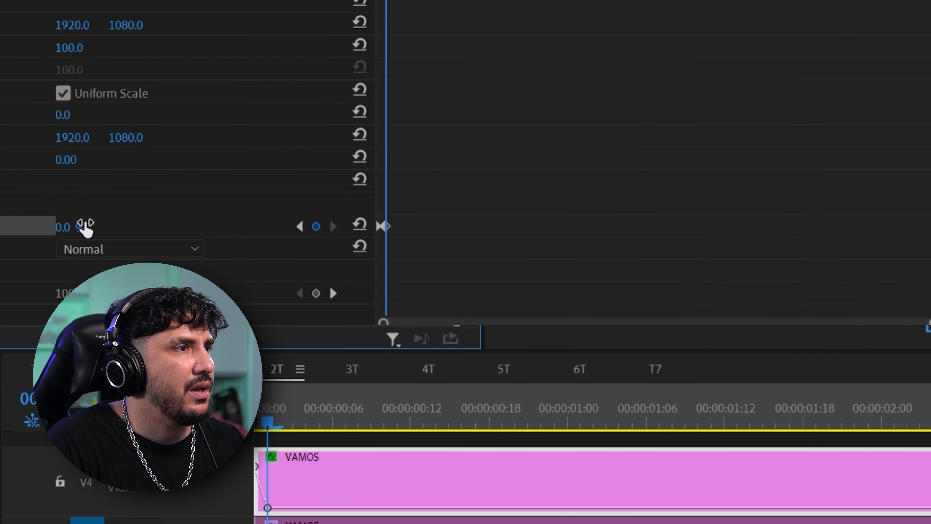
Add Opacity keyframes of 100% at 00:00:00:02, 0% at 00:00:00:03 and 100% at 00:00:00:04.
key("Right")
left_click(85, 228)
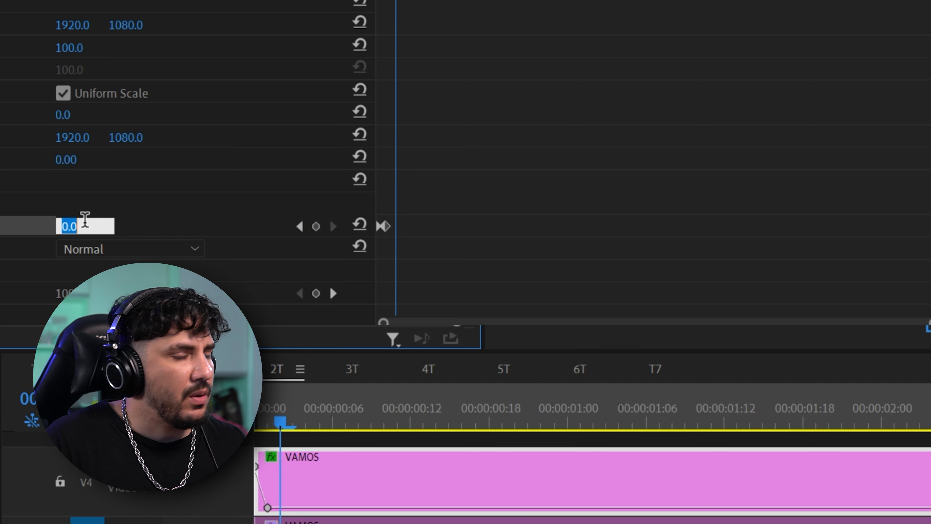
type("100")
key("Return")
key("Right")
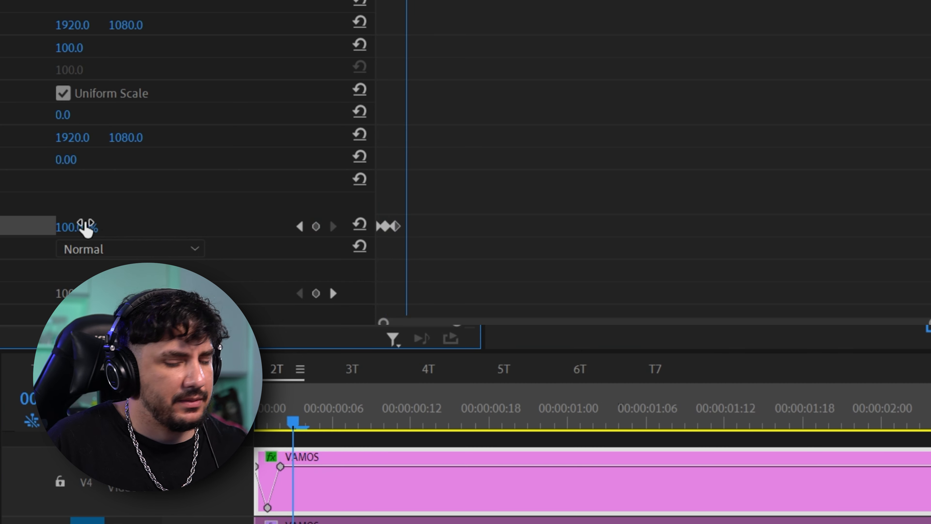
left_click(85, 227)
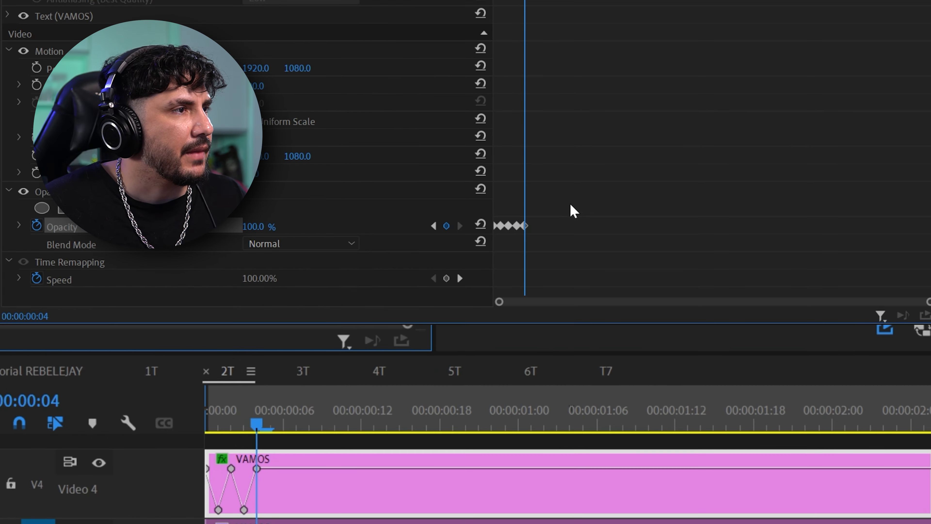
Copy the Opacity keyframes of frames 1 to 4, paste them from 00:00:00:05, and select the longer run of keyframes.
left_click_drag(574, 211, 424, 256)
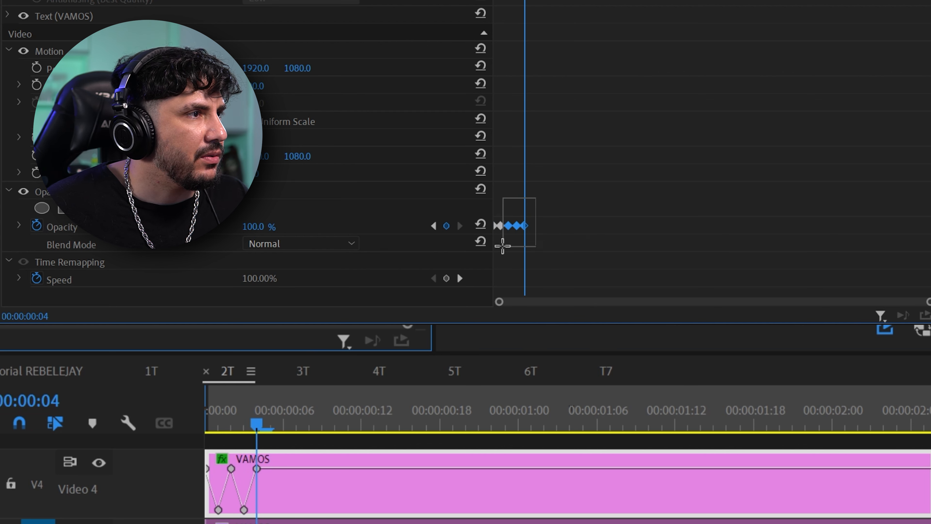
key("Right")
key("ctrl+v")
key("Right")
key("Right")
key("Right")
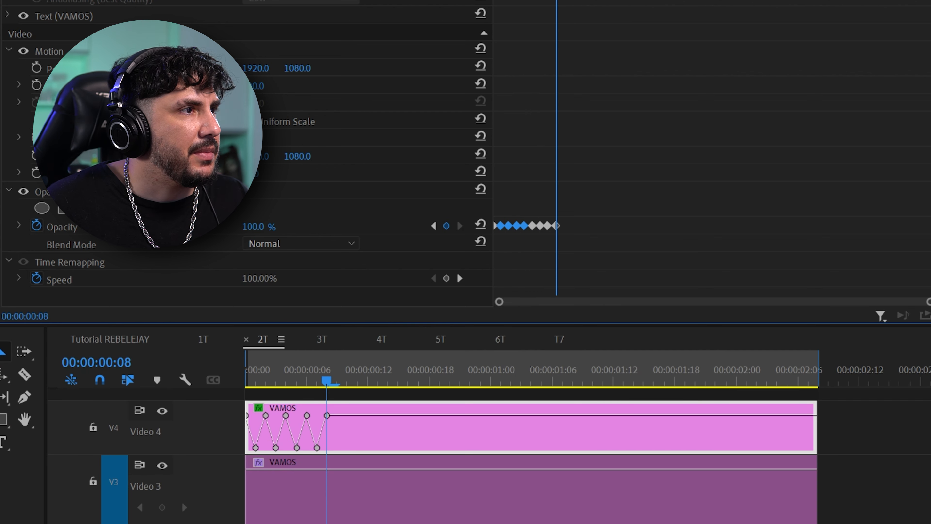
left_click_drag(617, 201, 504, 251)
left_click_drag(499, 249, 499, 250)
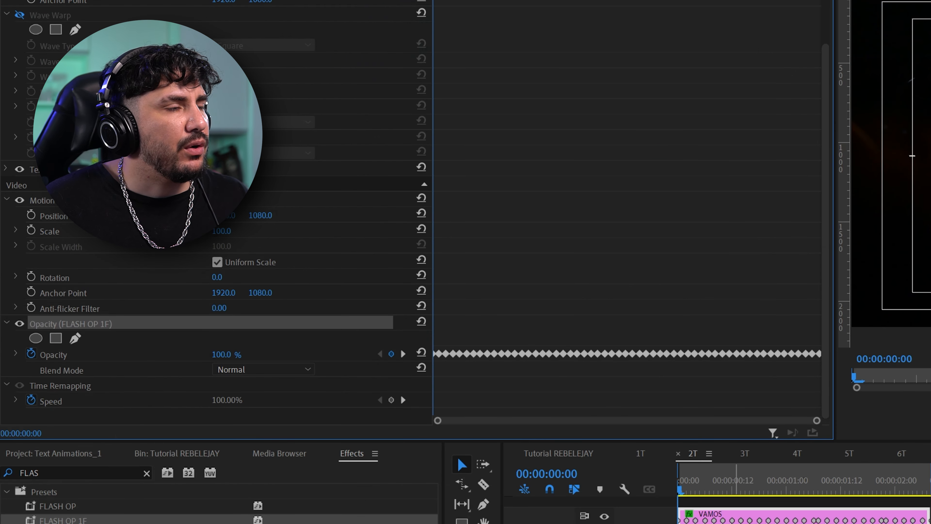
Save the keyframed Opacity effect as a preset named FLASH REBEL, with its type set to Anchor to In Point.
right_click(53, 321)
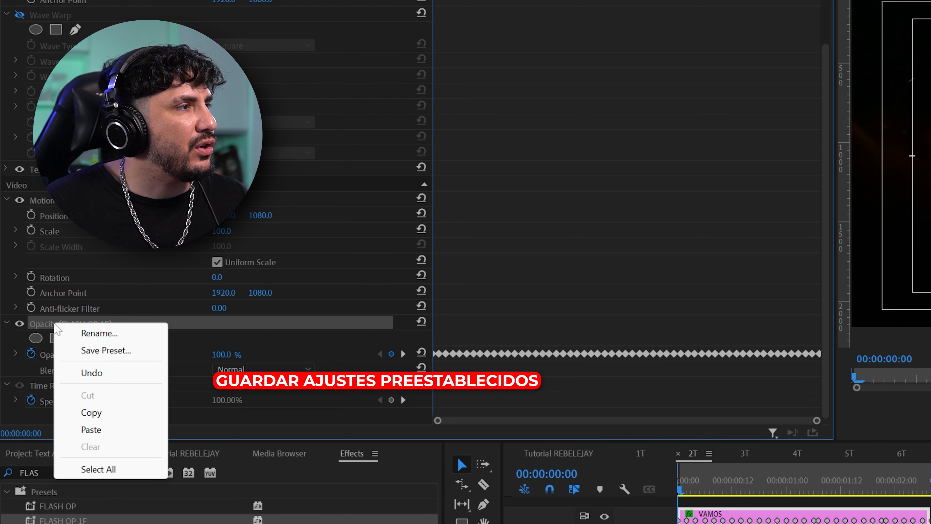
left_click(106, 349)
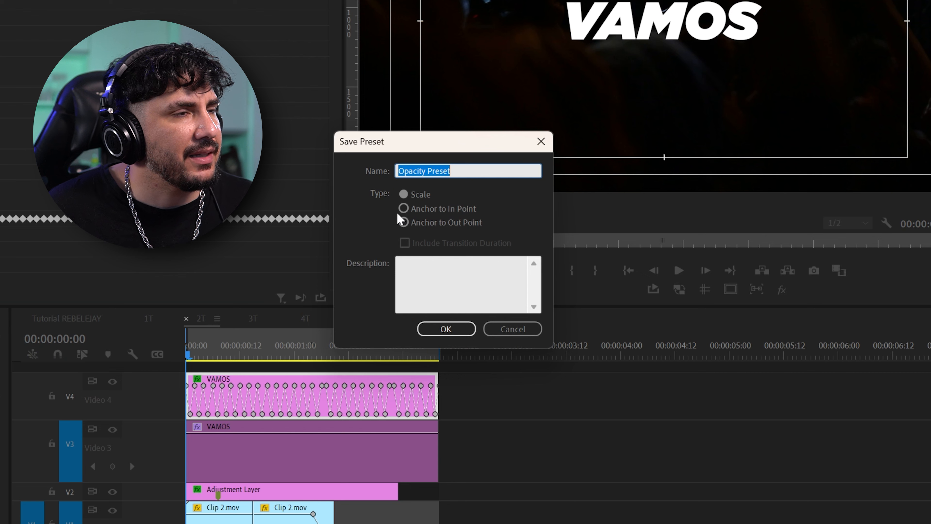
left_click(409, 211)
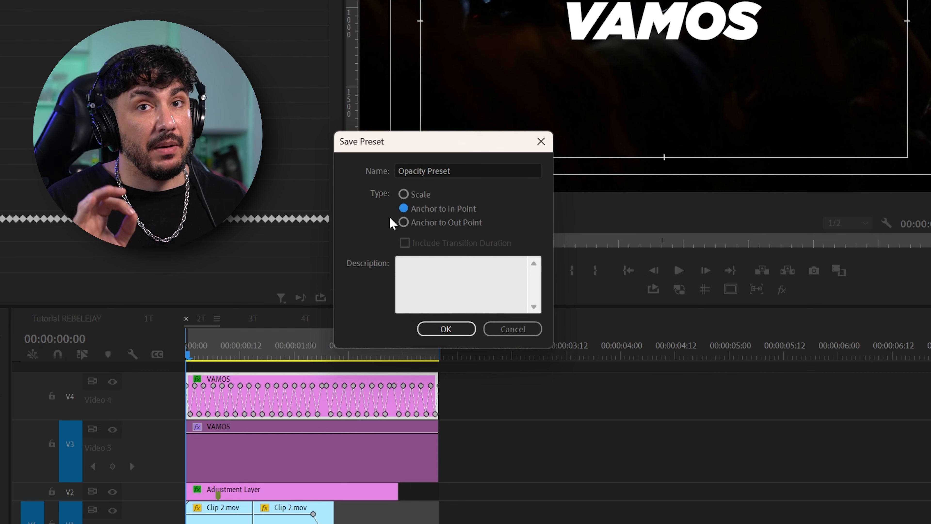
left_click(461, 170)
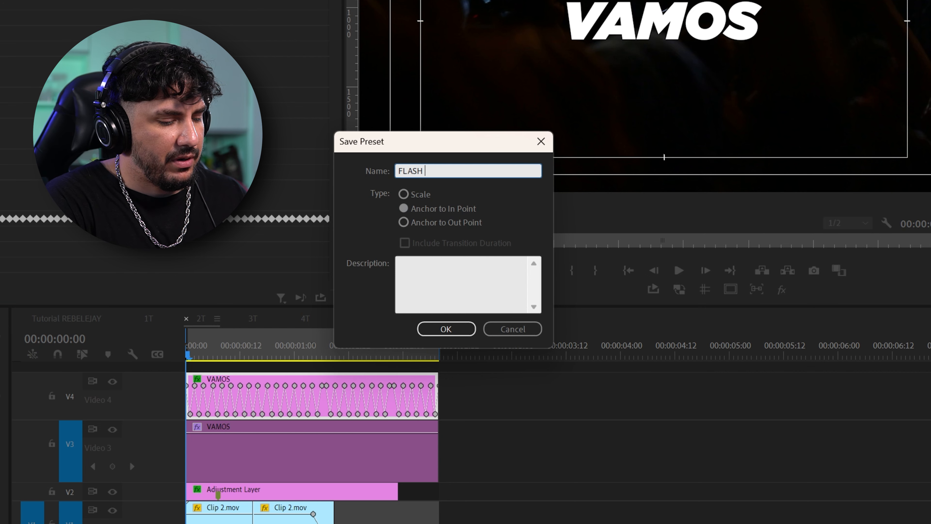
type("FLASH REBEL")
key("Return")
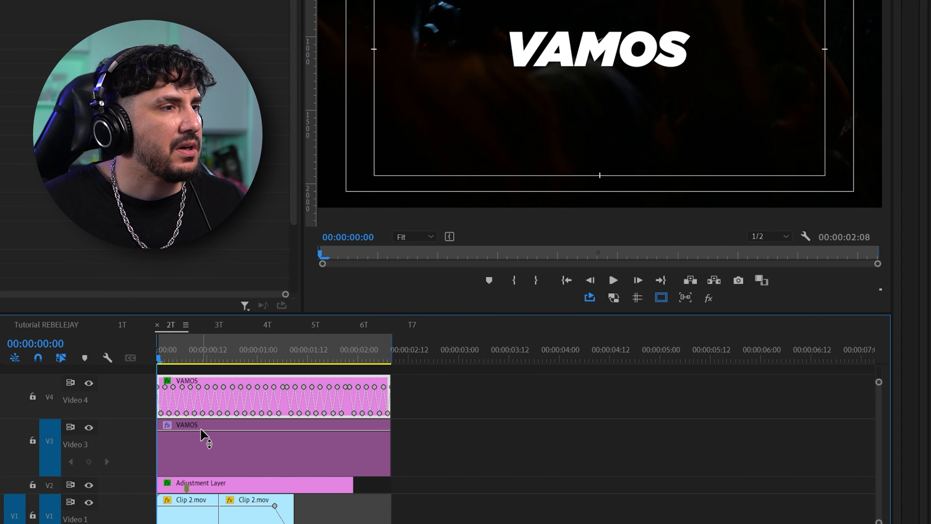
key("Delete")
left_click(204, 447)
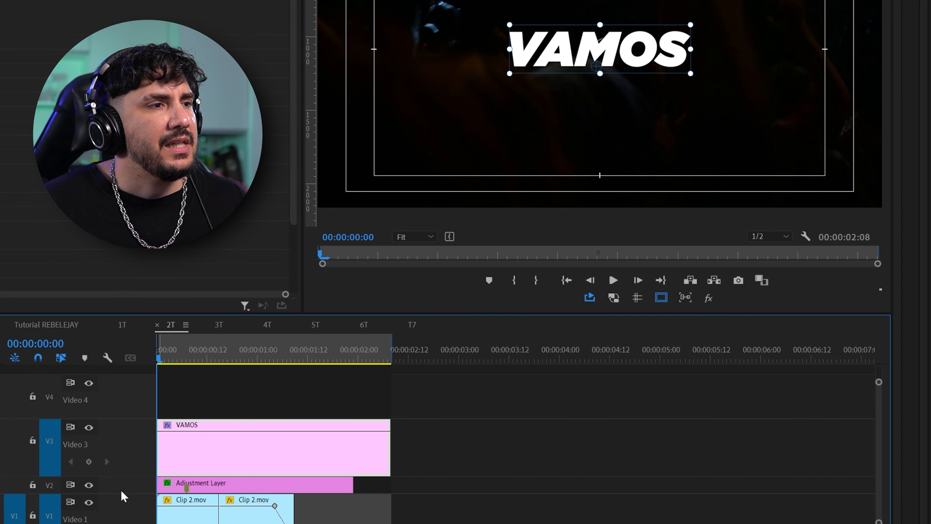
key("ctrl+z")
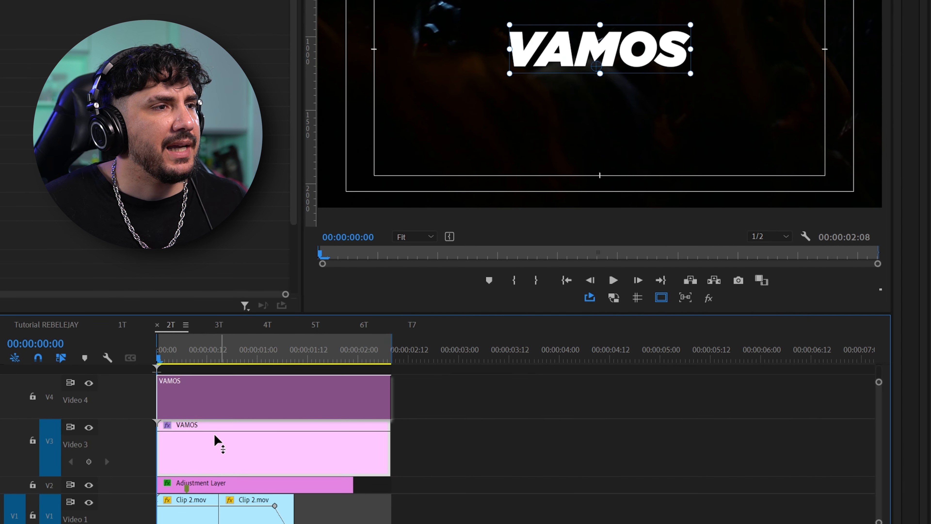
key("shift+e")
left_click(213, 397)
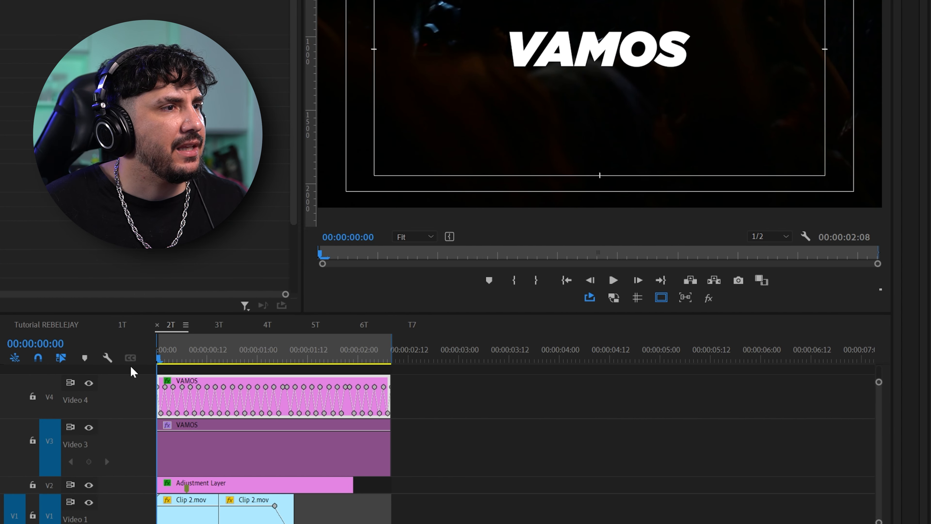
Disable the flickering VAMOS clip on Video 4, enable the VAMOS clip on Video 3, and preview the text.
left_click_drag(295, 118, 295, 186)
left_click(200, 355)
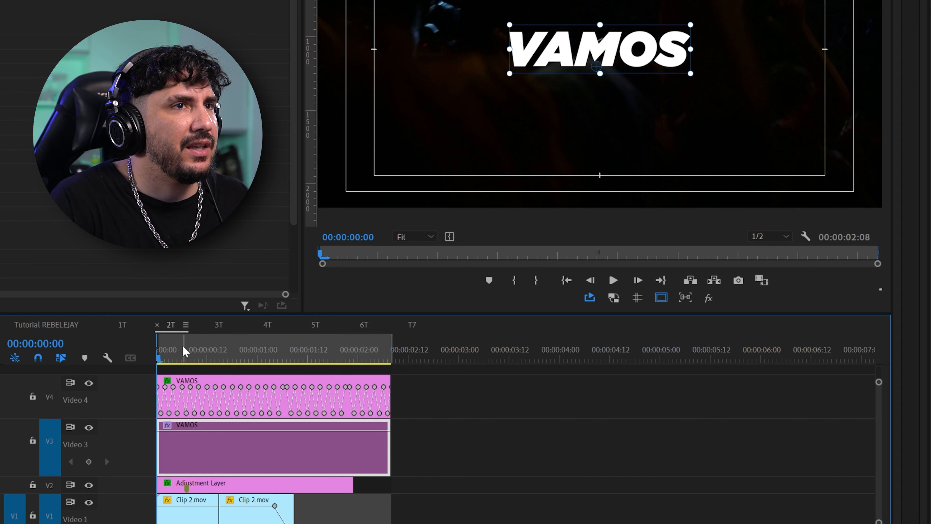
key("Right")
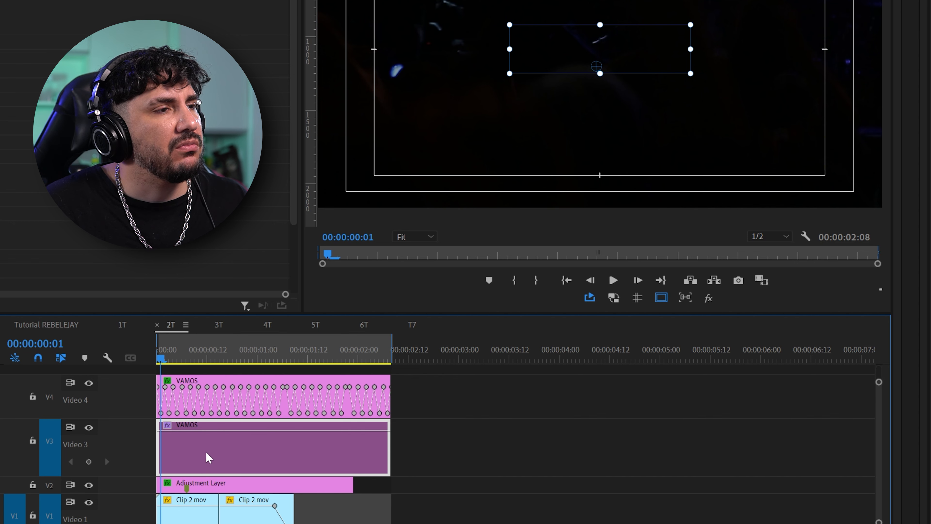
left_click(194, 455)
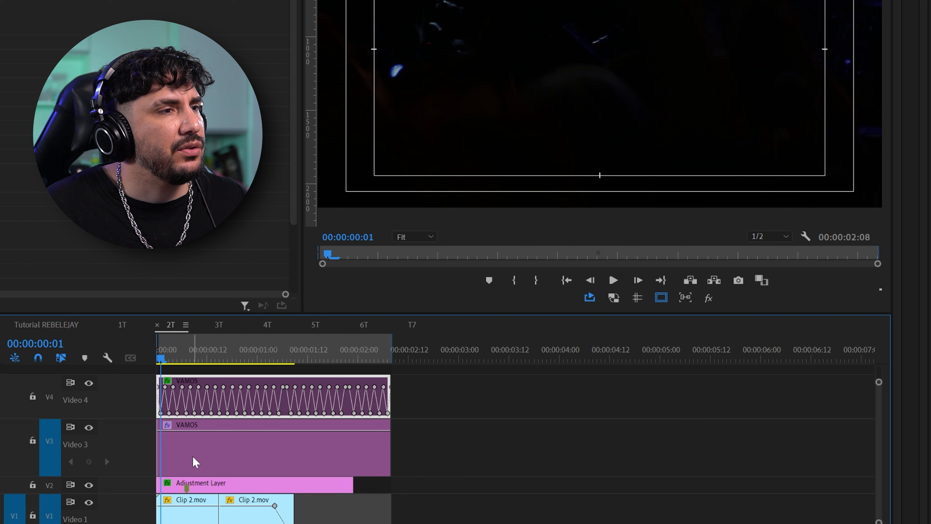
key("space")
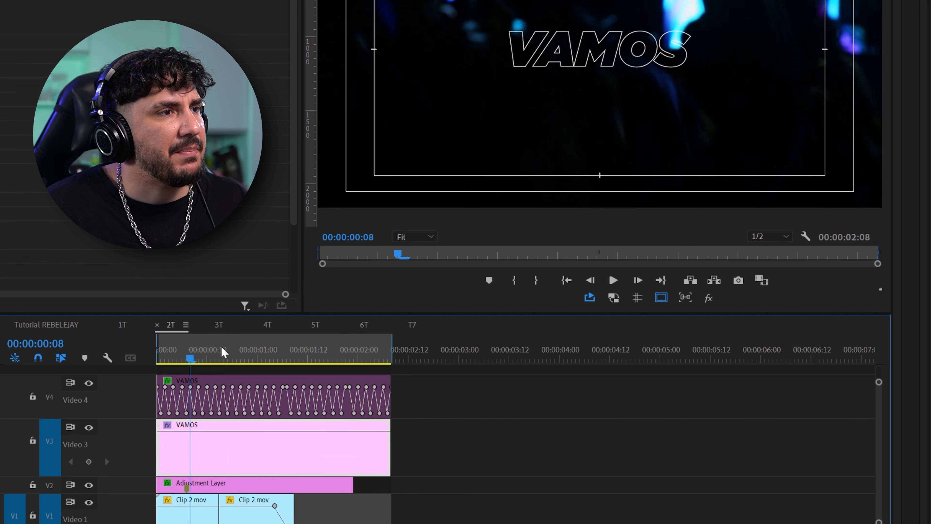
key("space")
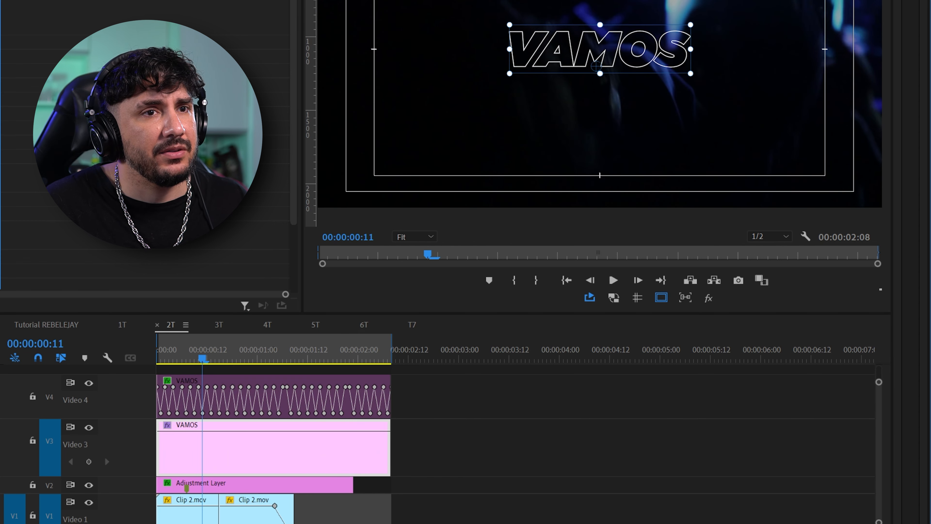
left_click(213, 402)
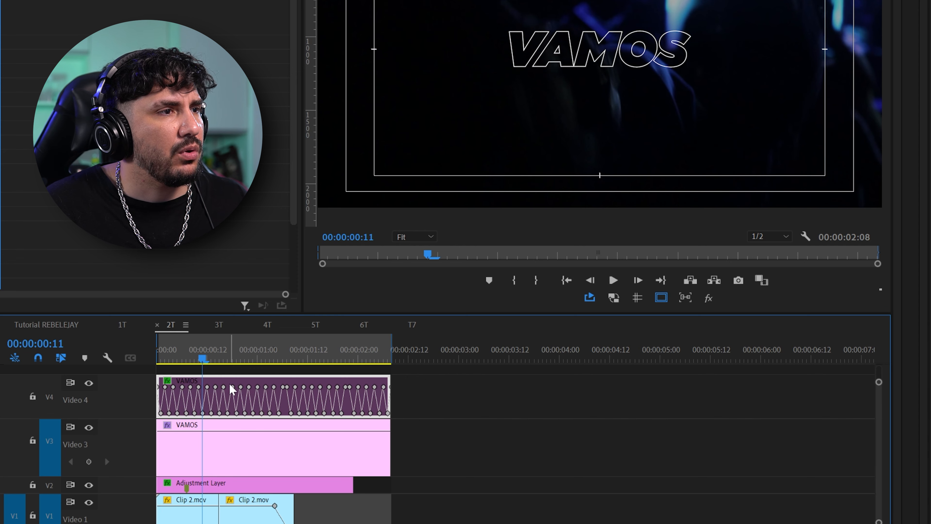
left_click(160, 358)
left_click_drag(168, 356, 208, 354)
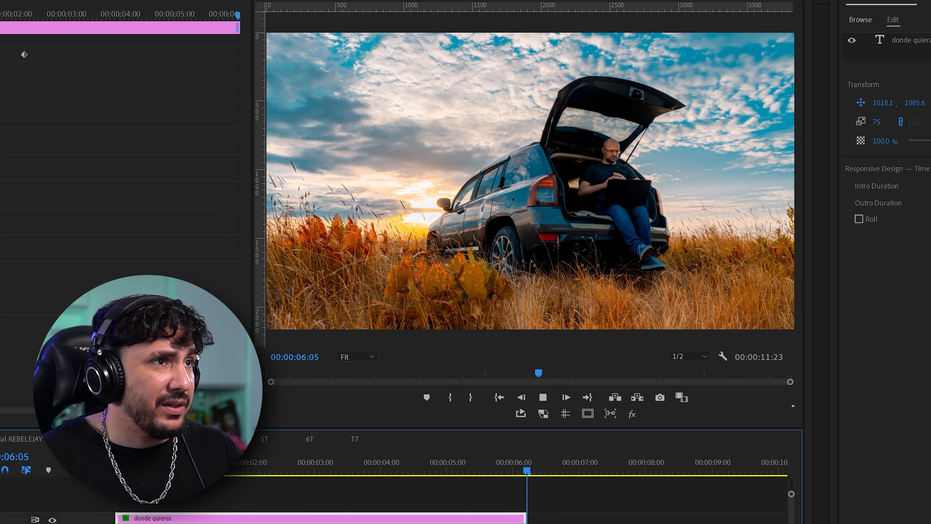
In the 3T sequence, turn on Vector Motion Position keyframing for the editá title at 00:00:00:20.
key("space")
left_click(151, 470)
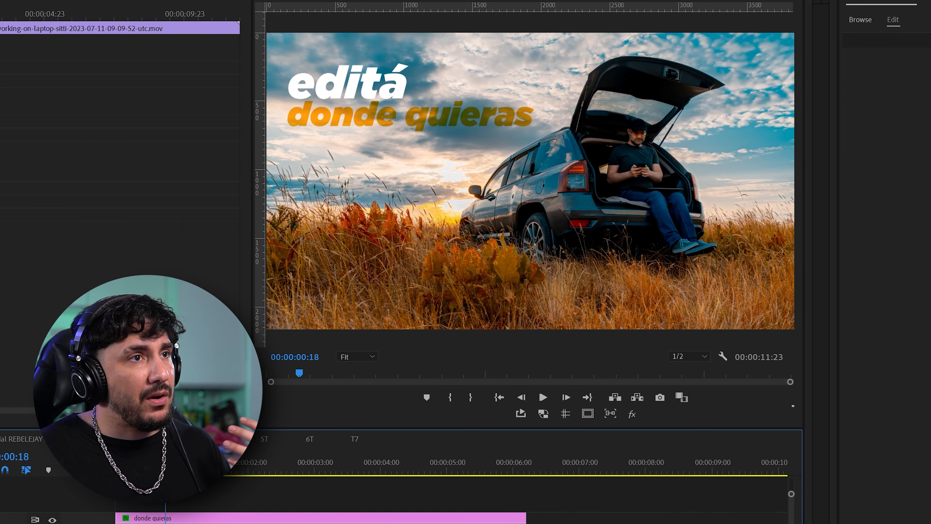
left_click_drag(151, 471, 170, 470)
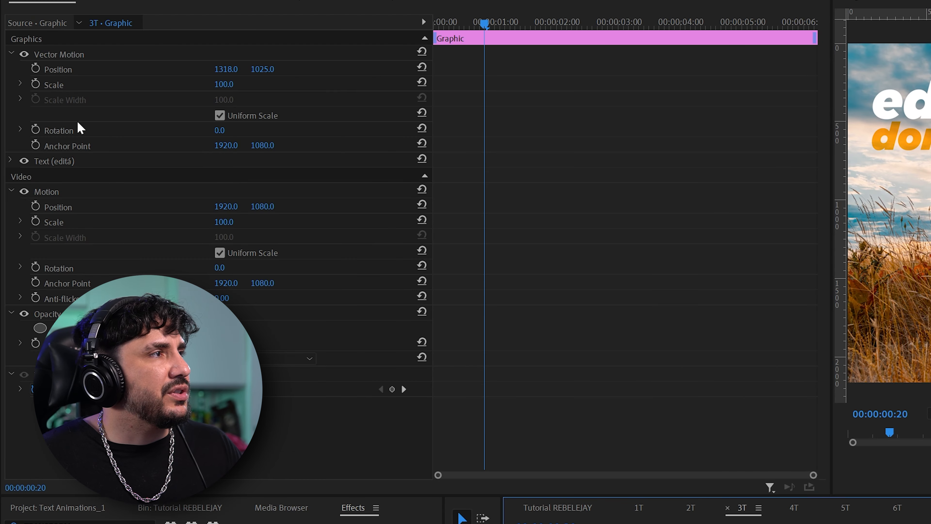
left_click(37, 68)
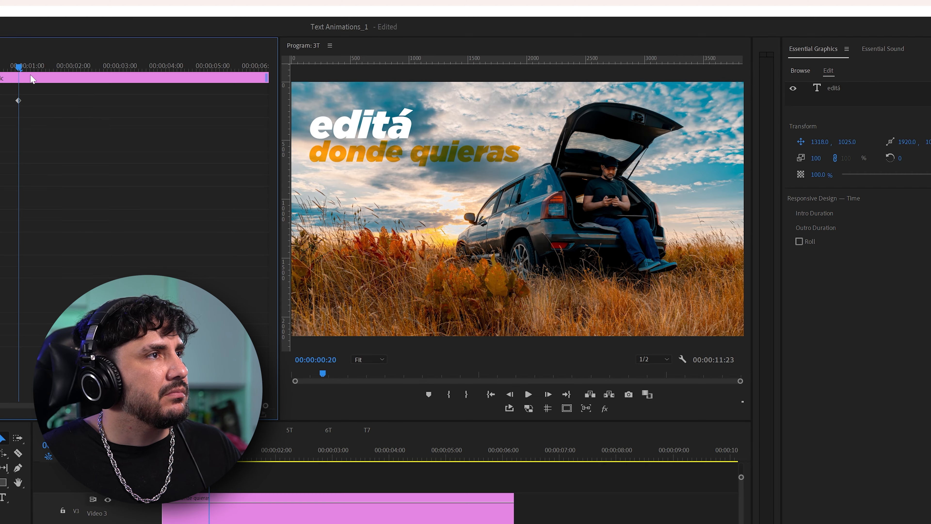
Disable the donde quieras clip and move the editá title's Position keyframe to 00:00:00:23.
left_click_drag(487, 25, 694, 32)
left_click_drag(177, 73, 27, 72)
left_click(240, 512)
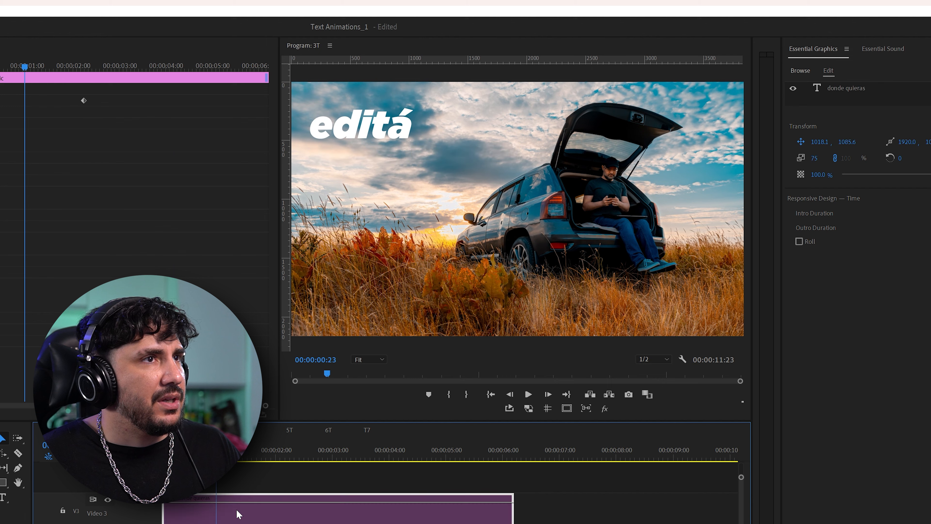
left_click(246, 523)
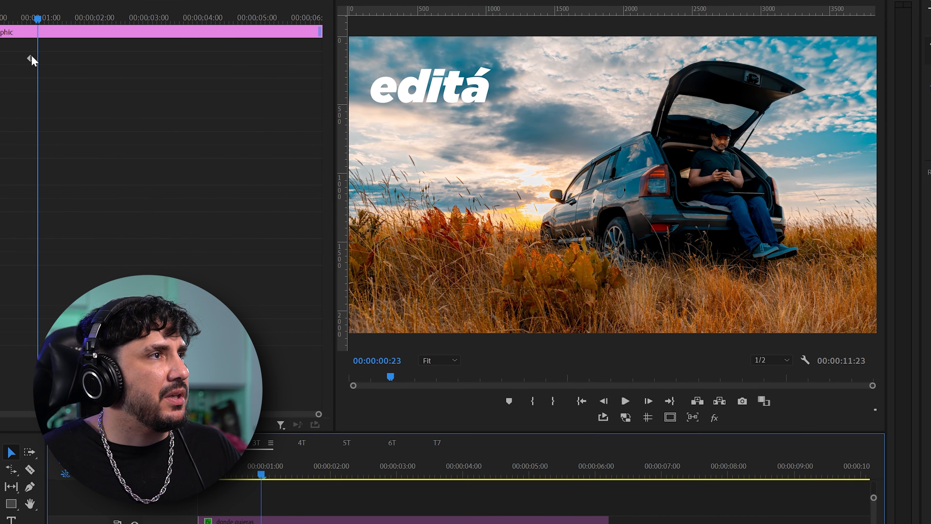
left_click_drag(32, 60, 50, 63)
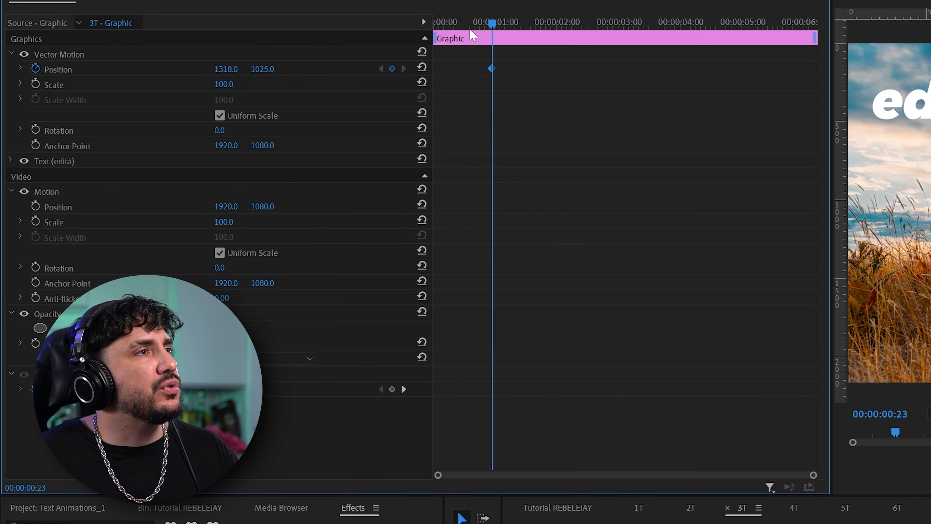
Keyframe the editá title's horizontal Position at 76.0, move that keyframe to the clip's first frame, and preview the motion.
left_click_drag(17, 18, 5, 21)
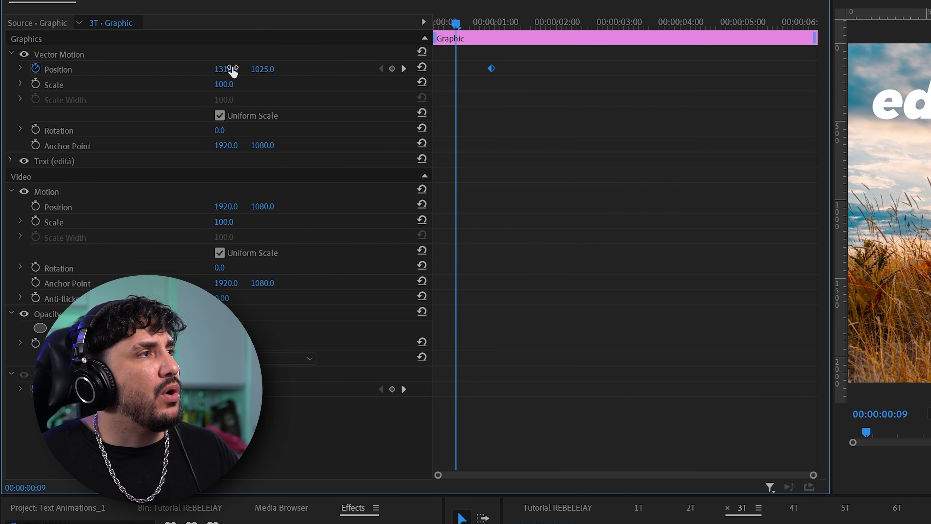
left_click_drag(226, 69, 58, 72)
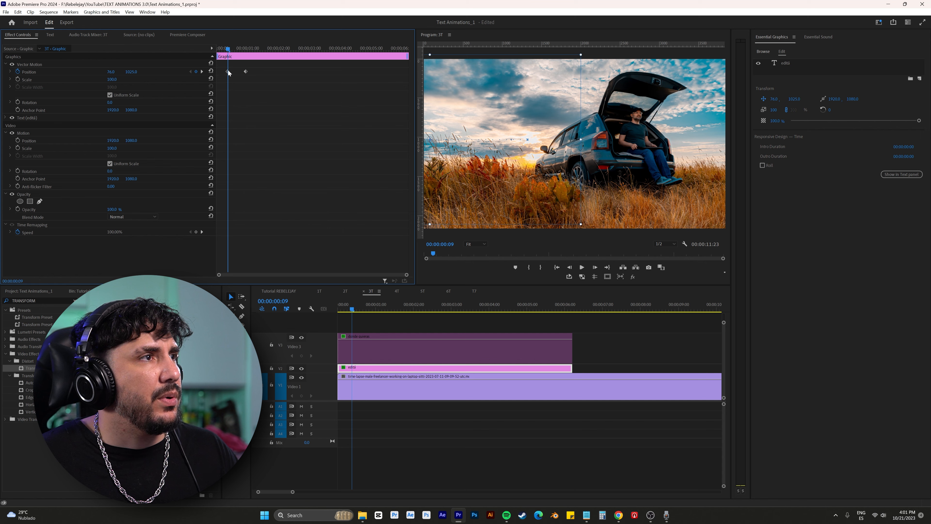
left_click_drag(228, 72, 183, 72)
key("Home")
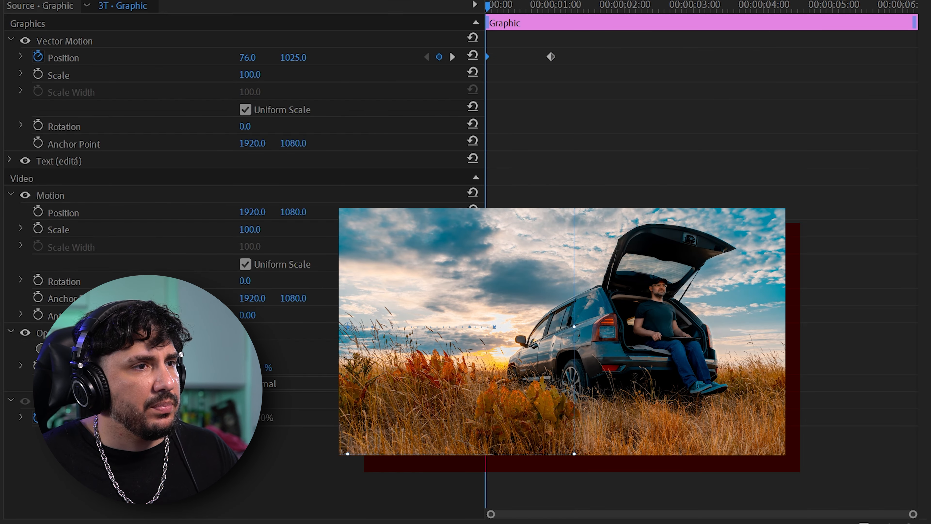
key("space")
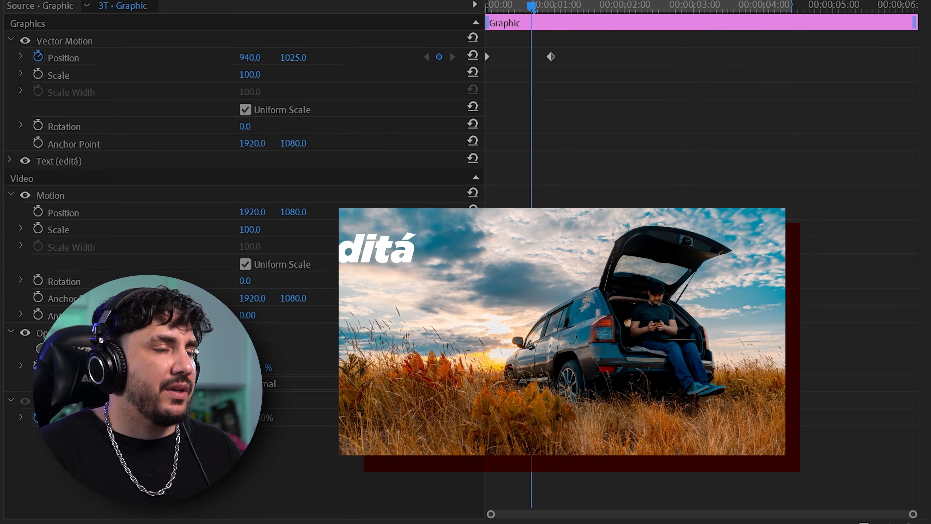
key("space")
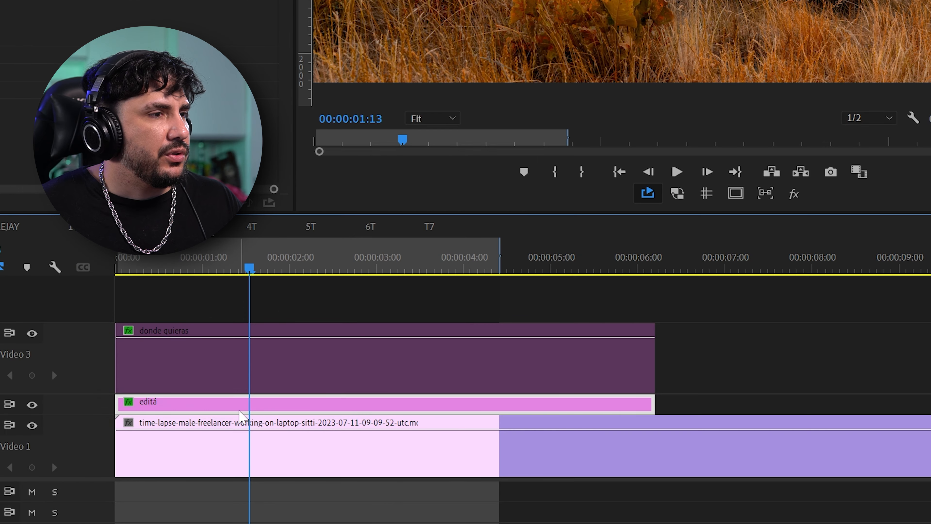
Move the donde quieras clip up to Video 4 and duplicate the editá clip onto Video 3.
left_click(238, 333)
key("alt+Up")
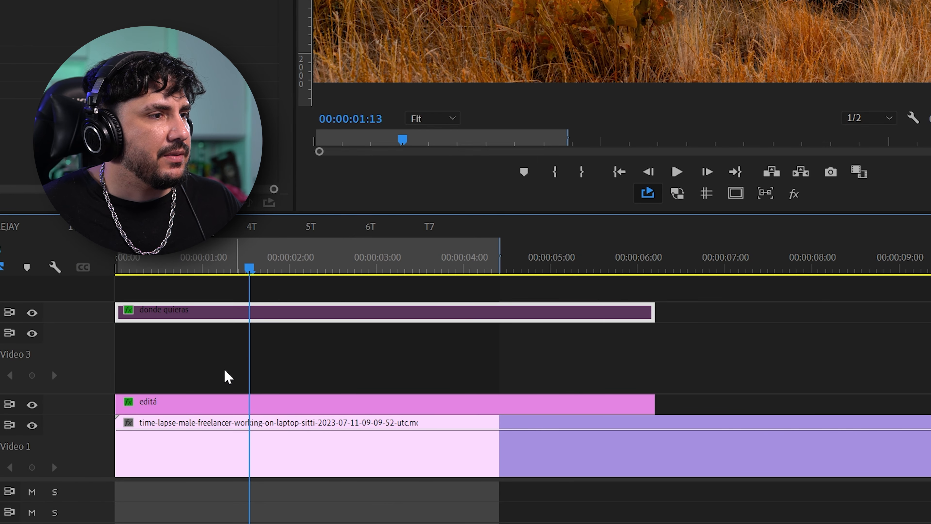
left_click(209, 403)
left_click_drag(207, 387, 227, 376)
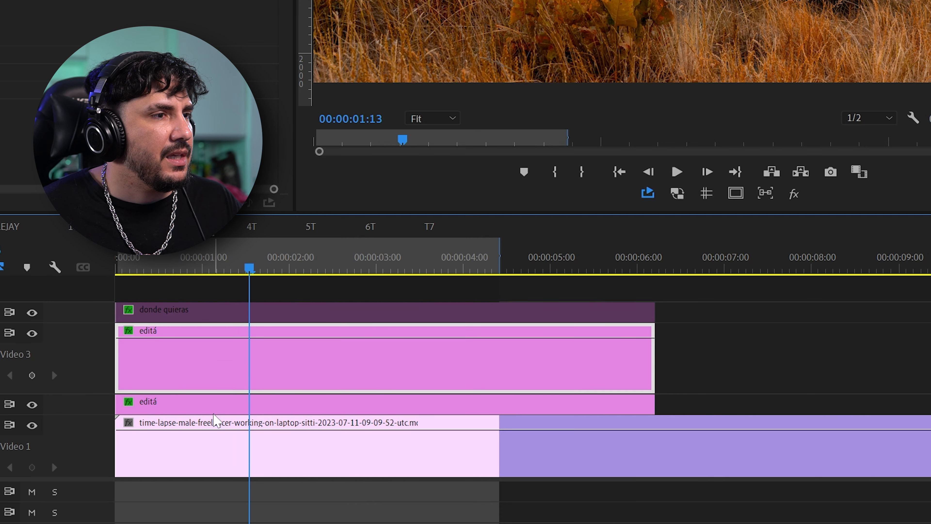
left_click(193, 382)
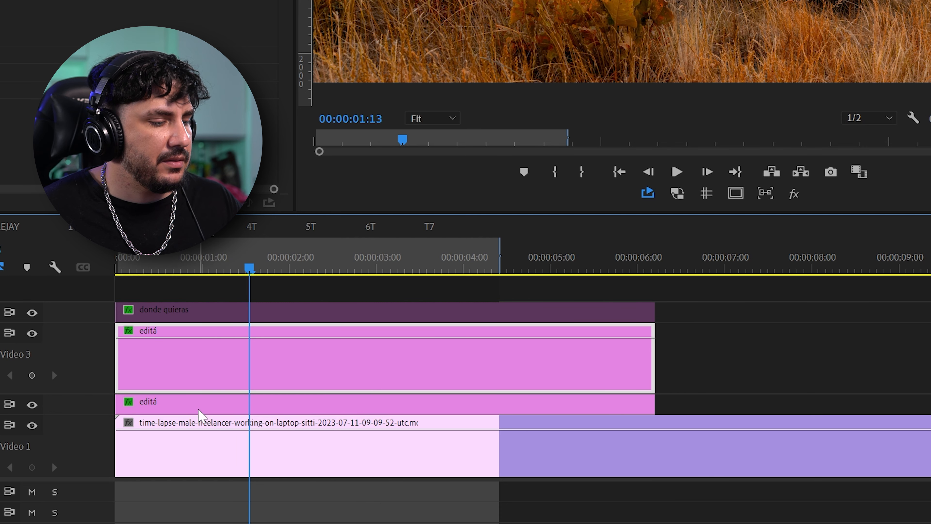
Label the editá clip on Video 2 green and remove all its Vector Motion Position keyframes.
left_click(201, 410)
key("g")
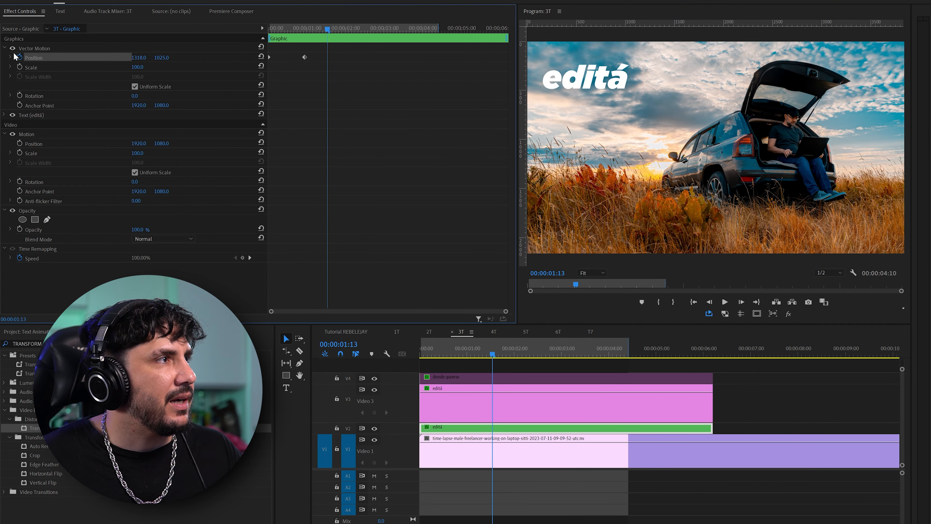
left_click(19, 61)
left_click(20, 57)
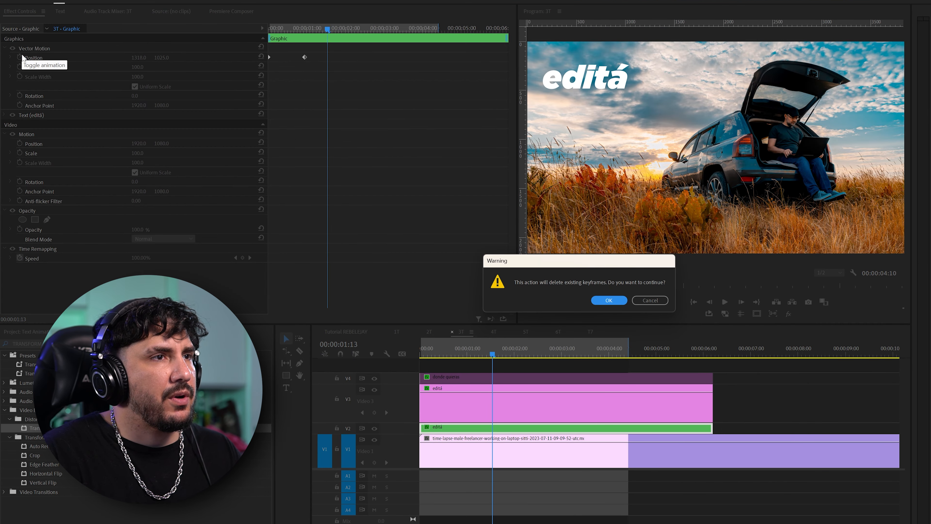
left_click(609, 300)
Disable the editá copy on Video 3 and play the sequence from 00:00:00:22.
left_click_drag(492, 349, 462, 347)
left_click(466, 402)
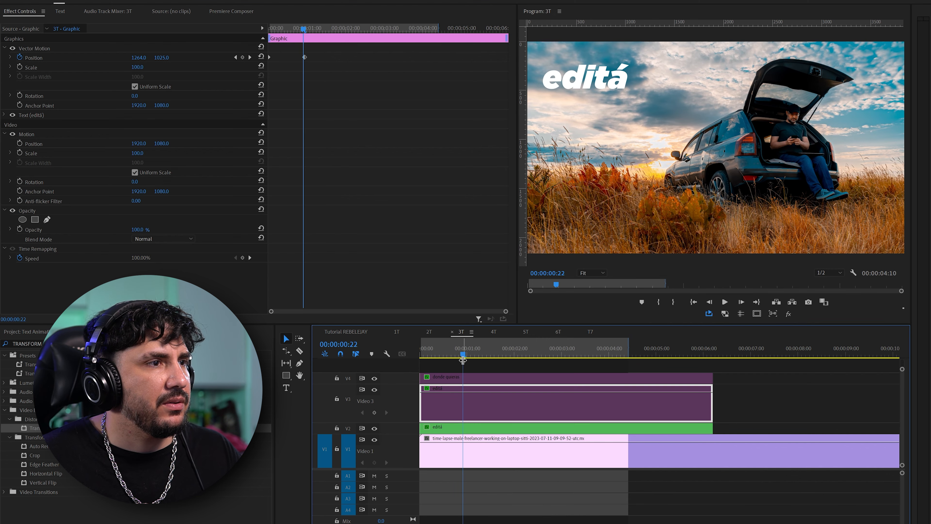
key("space")
key("space")
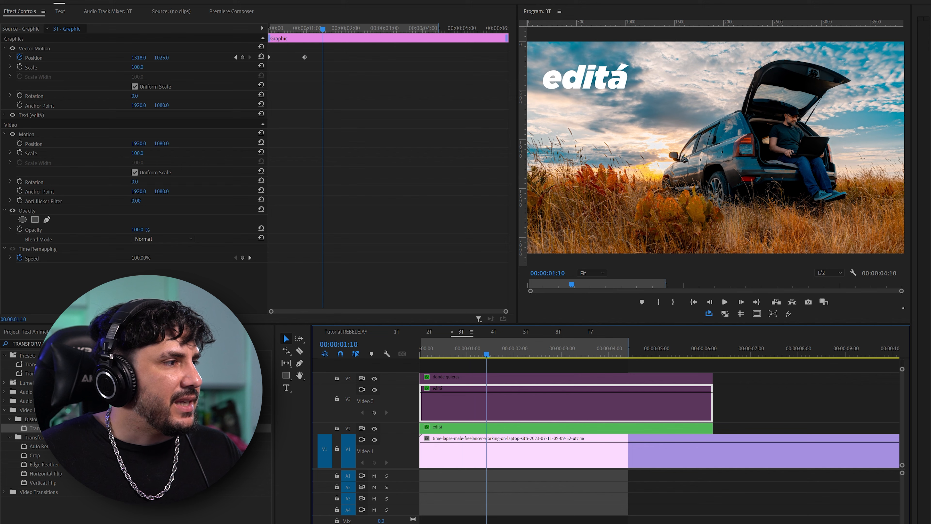
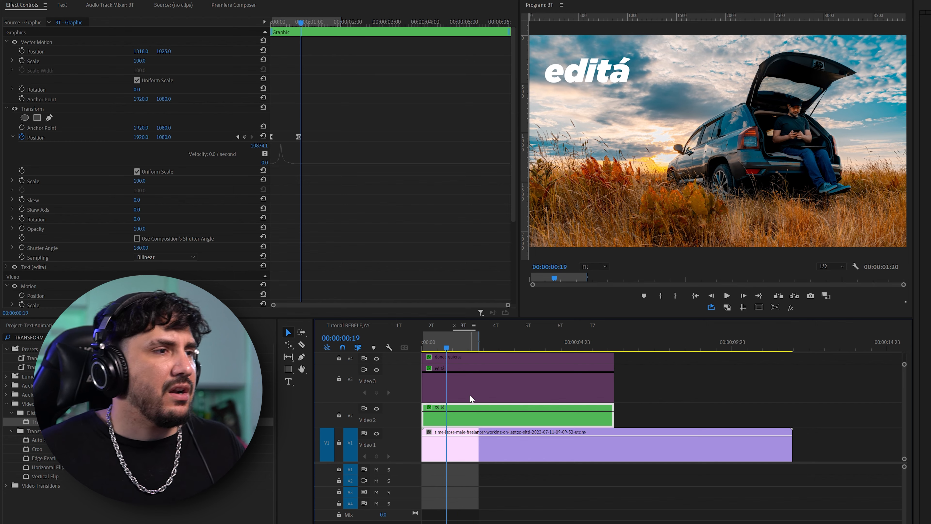
Delete the disabled editá clip from Video 3.
key("Delete")
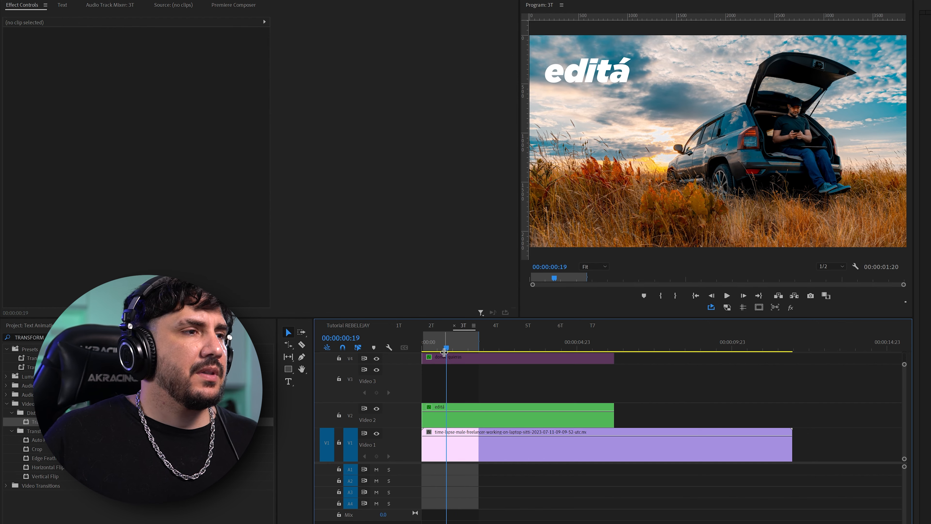
Play the sequence from the start and open the preset-saving options for the editá clip's Transform effect.
key("Home")
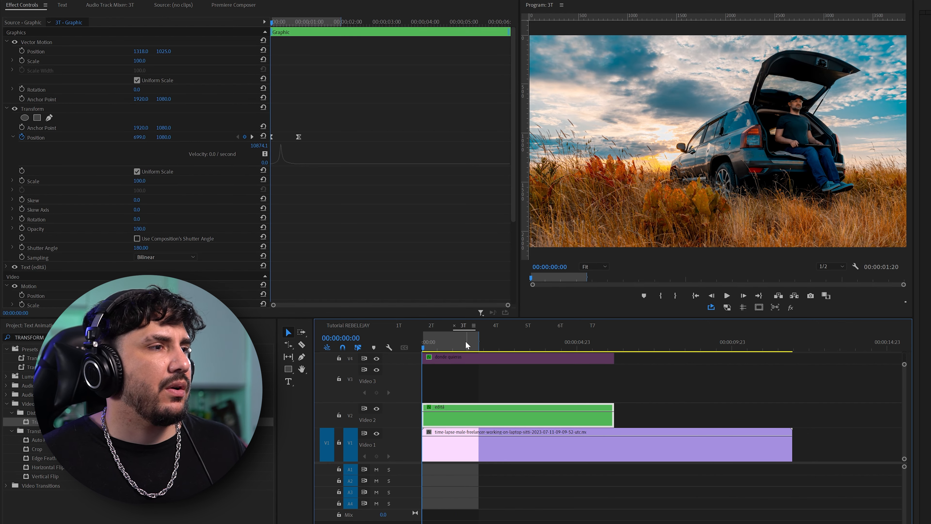
key("space")
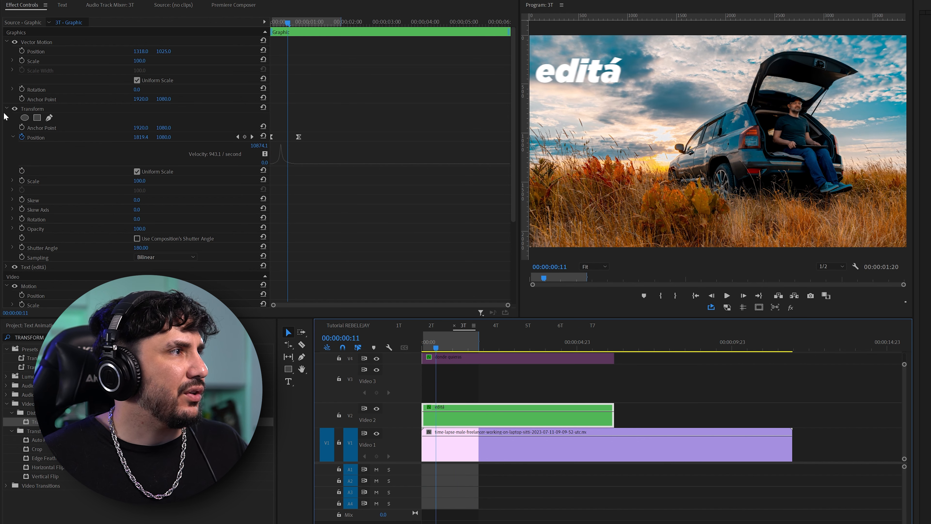
left_click(37, 109)
right_click(39, 109)
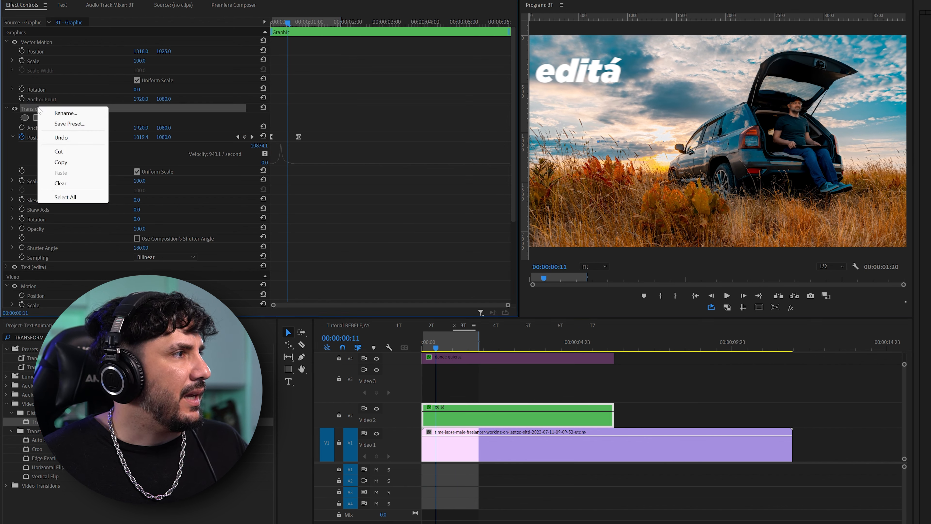
left_click(60, 124)
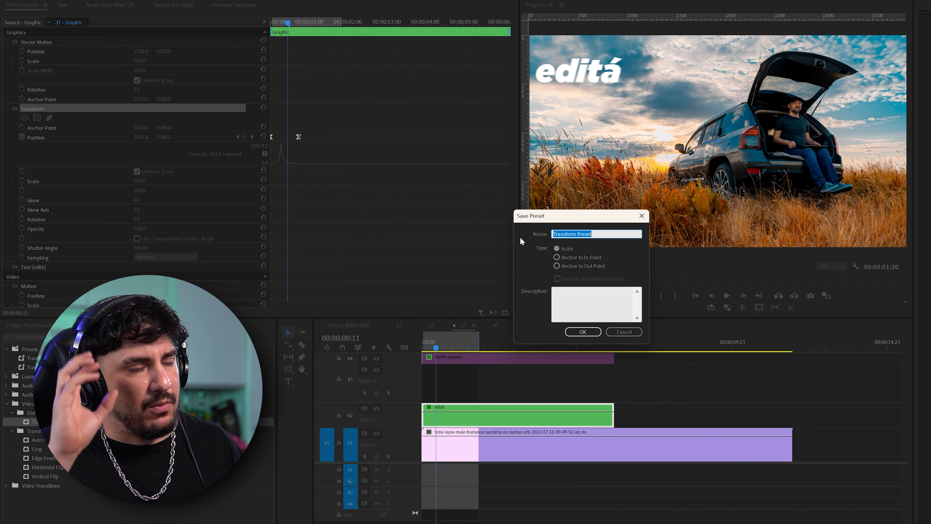
key("Return")
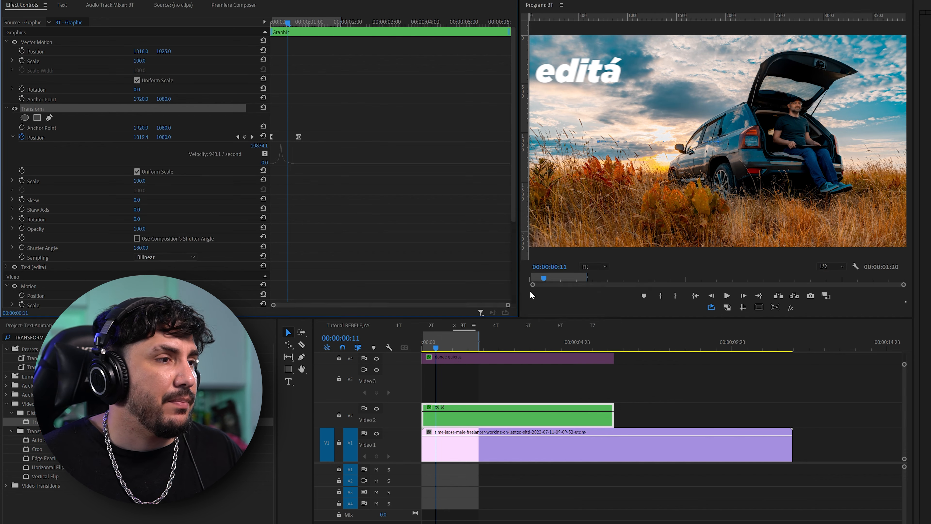
Apply the Left to Center - Rebelejay preset to the donde quieras clip and play the sequence from the start.
left_click(454, 402)
left_click(454, 364)
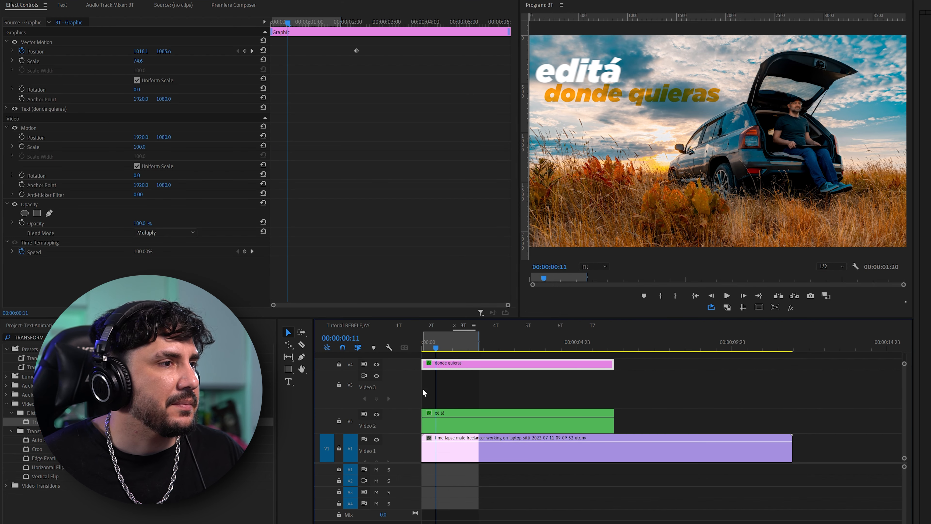
double_click(47, 338)
key("BackSpace")
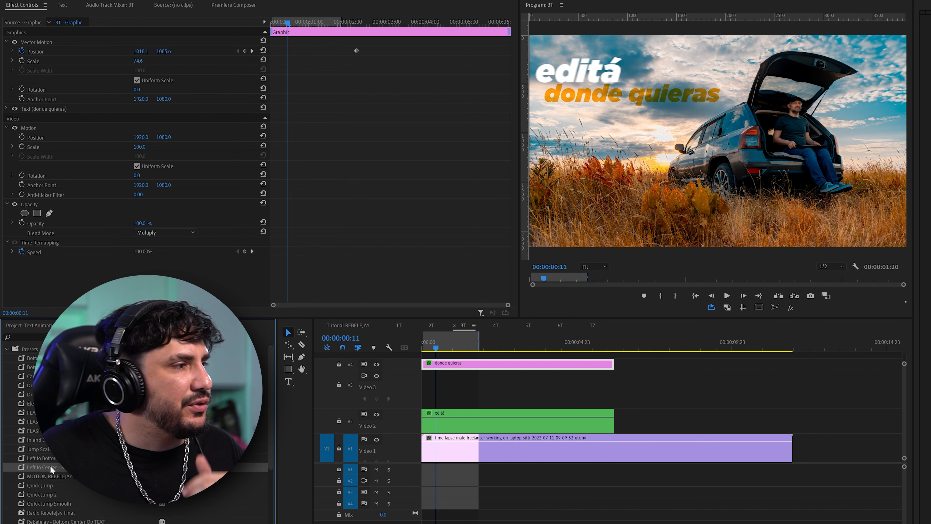
left_click_drag(408, 392, 435, 364)
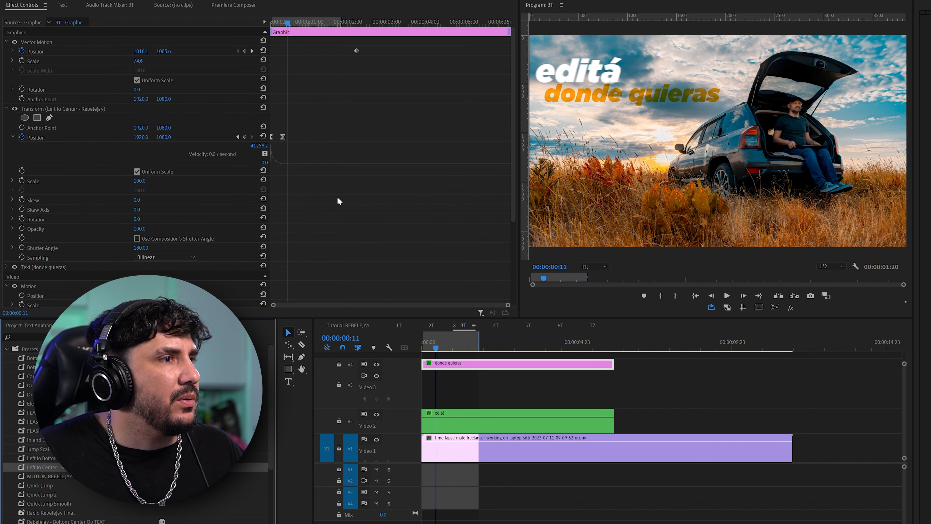
left_click(426, 345)
key("space")
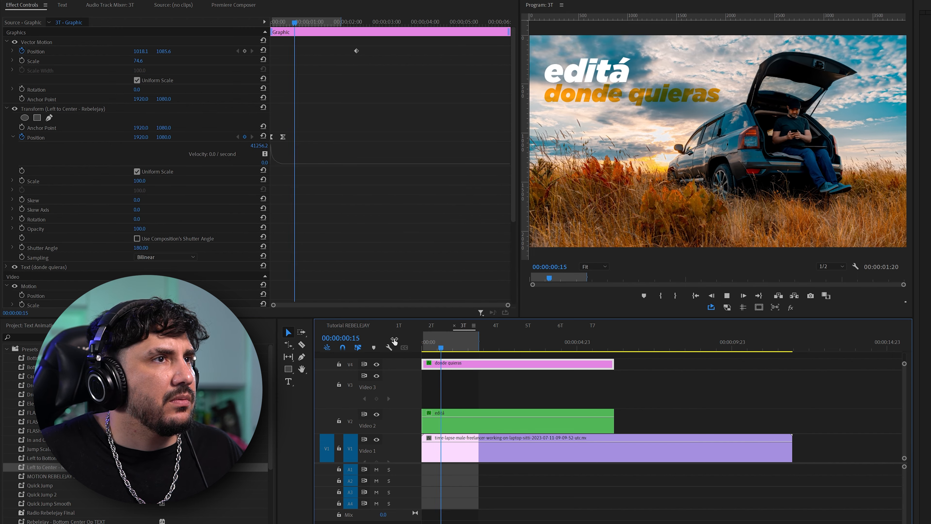
Move the donde quieras clip down to Video 3, starting slightly after editá, and play the sequence.
left_click_drag(446, 365, 459, 402)
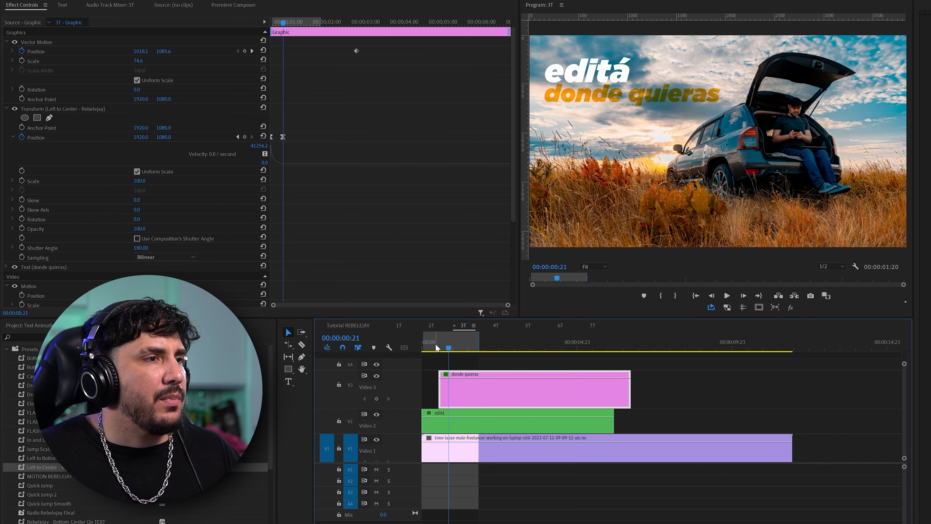
key("Home")
key("space")
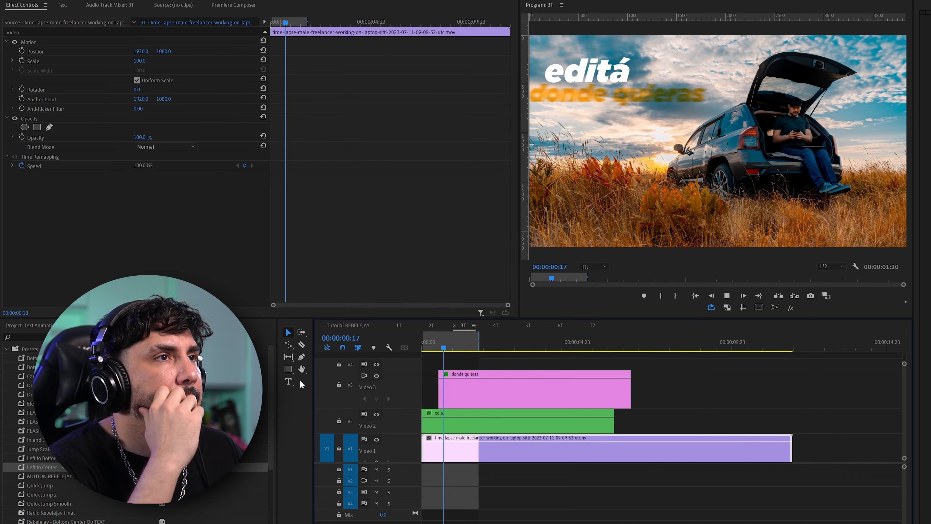
key("space")
Set the donde quieras clip's blend mode to Normal and give its text a white outline without fill.
scroll(239, 264, "down", 5)
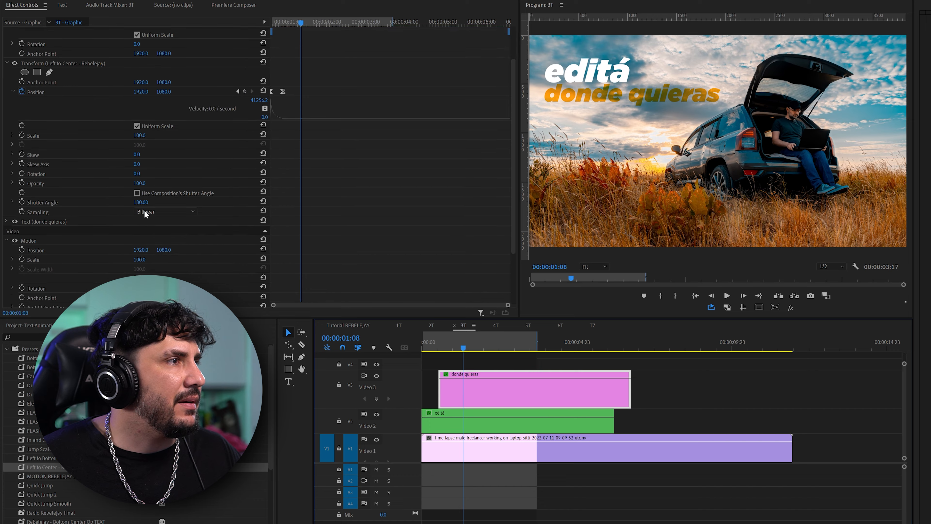
scroll(176, 282, "down", 1)
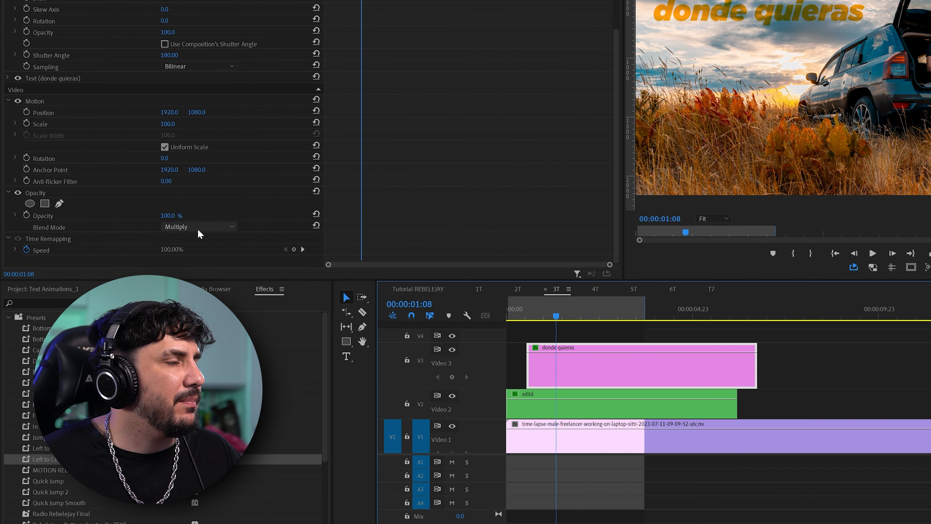
left_click(198, 230)
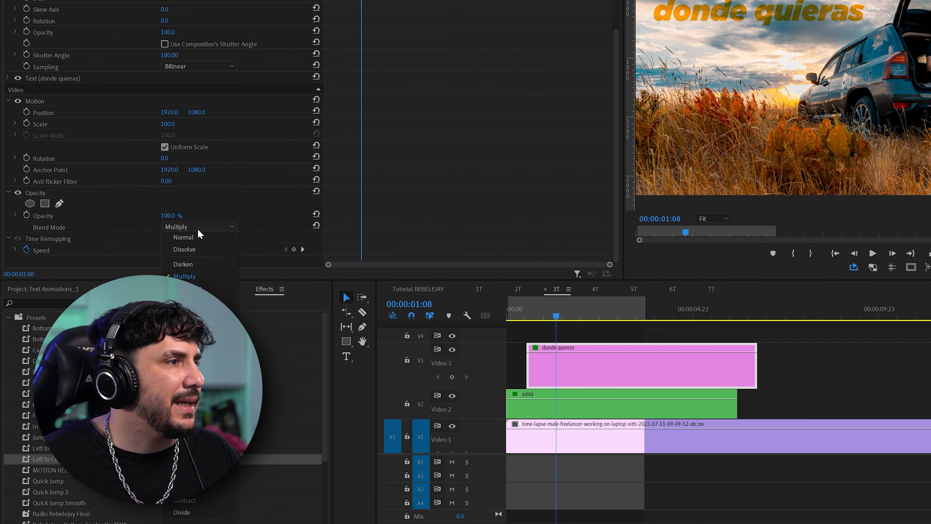
left_click(185, 240)
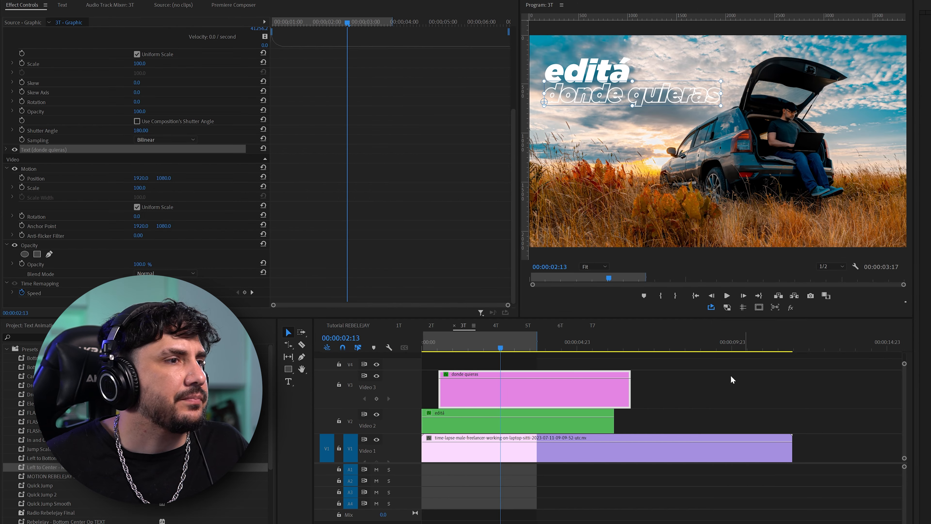
Duplicate the donde quieras clip onto Video 4 and fill the Video 3 copy's text with blue 519BAF sampled from the sky.
mouse_move(515, 386)
left_mouse_down()
mouse_move(505, 367)
mouse_move(508, 393)
left_mouse_up()
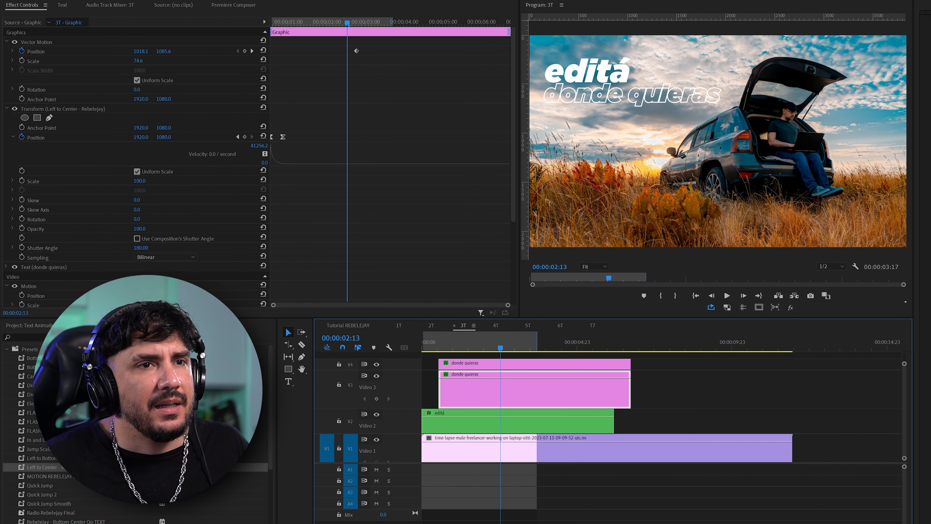
left_click(44, 267)
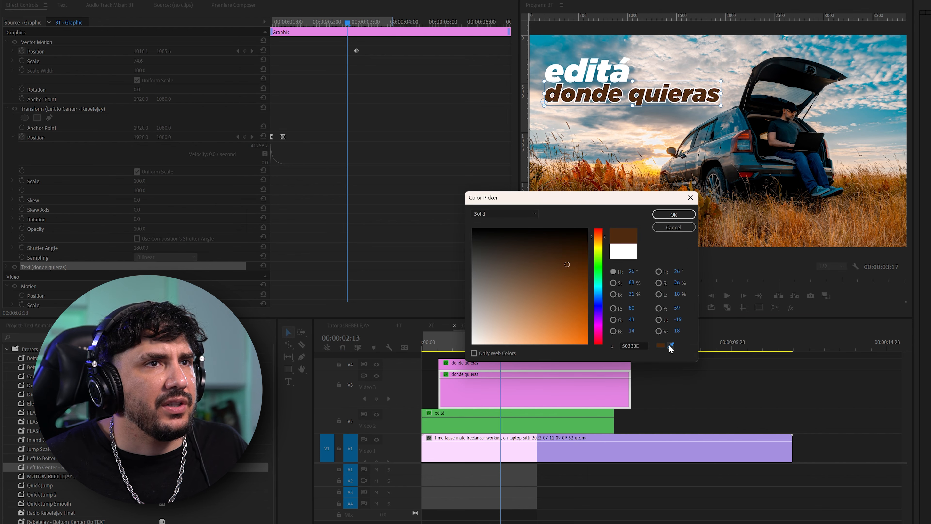
left_click(671, 345)
left_click(872, 118)
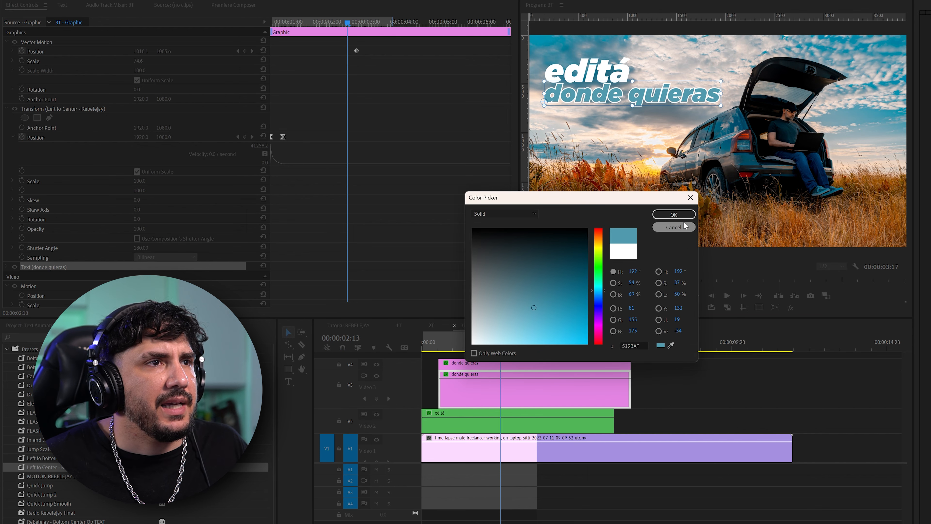
left_click(674, 214)
Set the blend mode of the donde quieras clip on Video 3 to Multiply and play the sequence from the start.
scroll(312, 187, "down", 3)
scroll(313, 186, "down", 3)
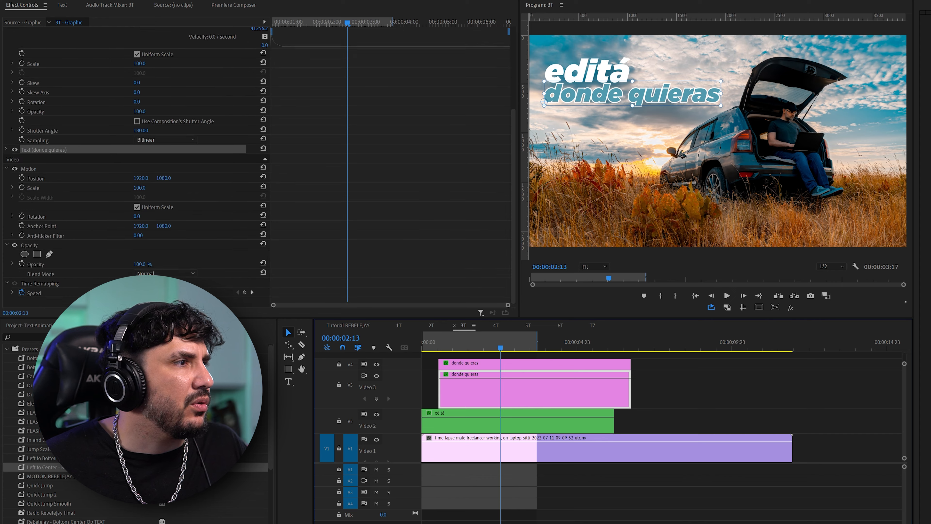
left_click(165, 273)
left_click(154, 316)
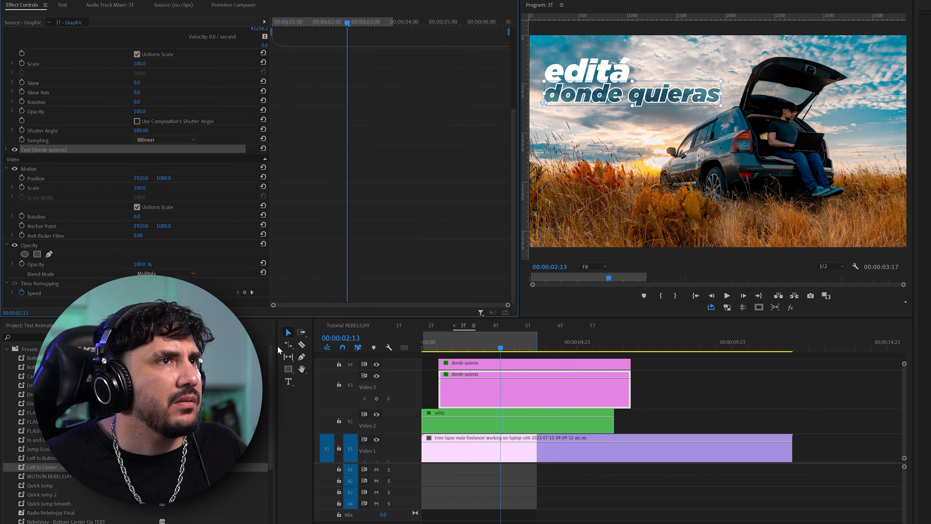
left_click_drag(448, 346, 359, 345)
key("space")
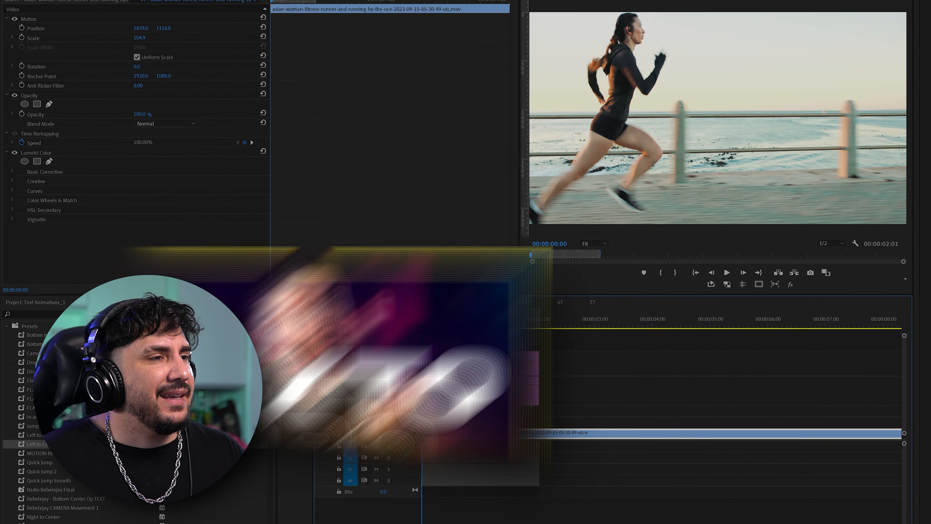
Play the 4T sequence's title animation from the start and compare it with the animation in sequence 3T.
mouse_move(423, 325)
left_mouse_down()
mouse_move(464, 324)
mouse_move(418, 322)
left_mouse_up()
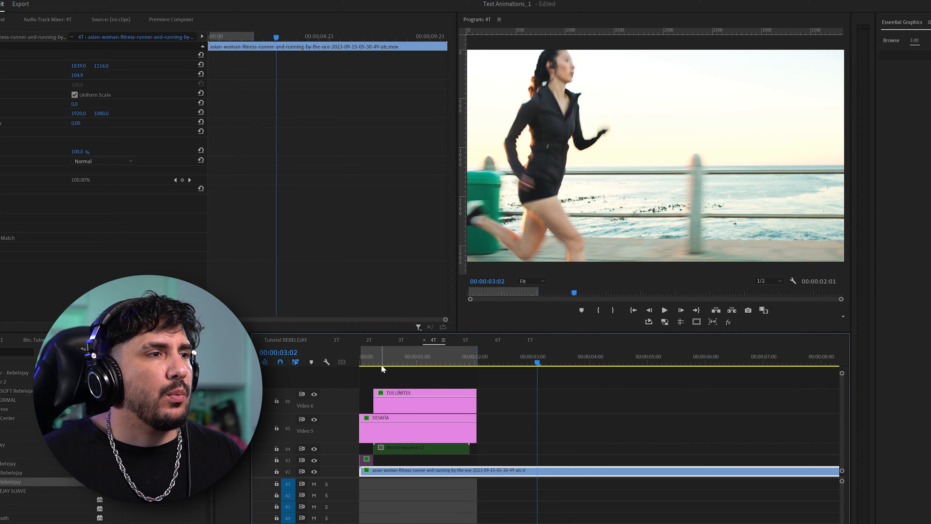
left_click_drag(382, 364, 362, 363)
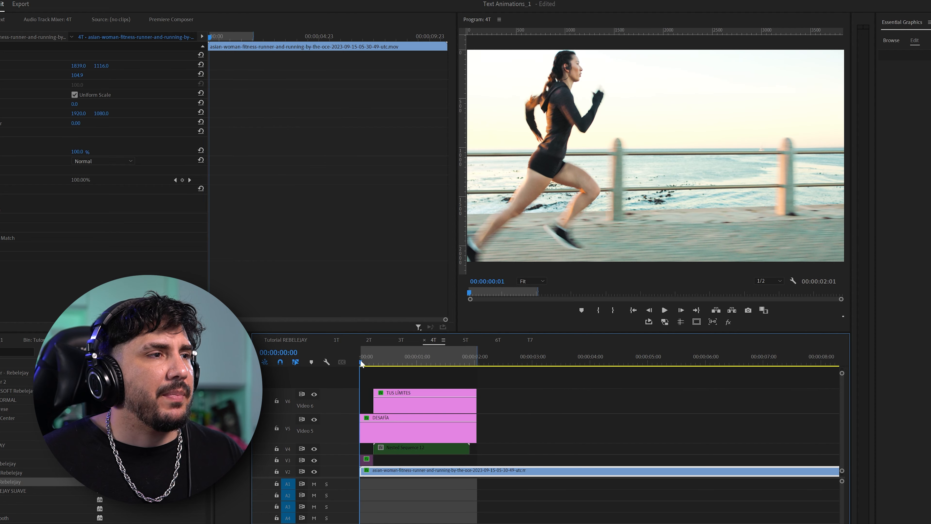
left_click(402, 340)
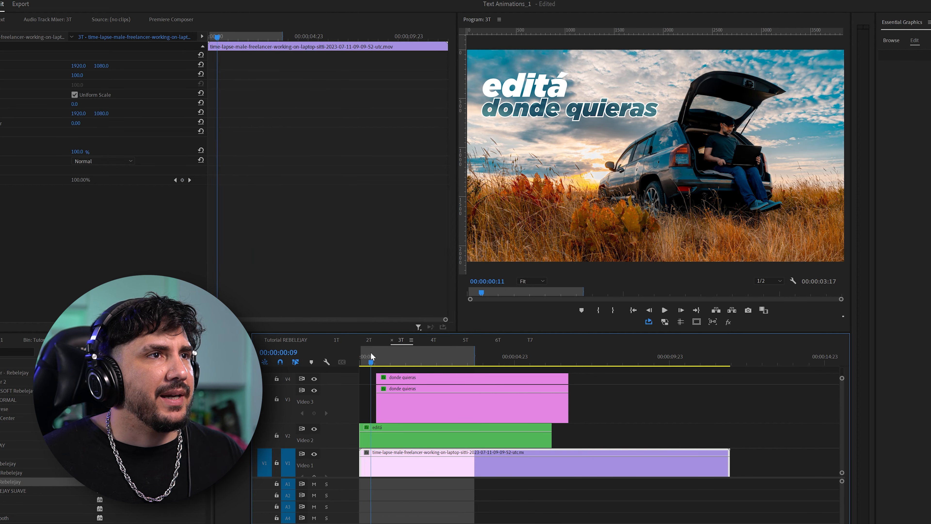
key("space")
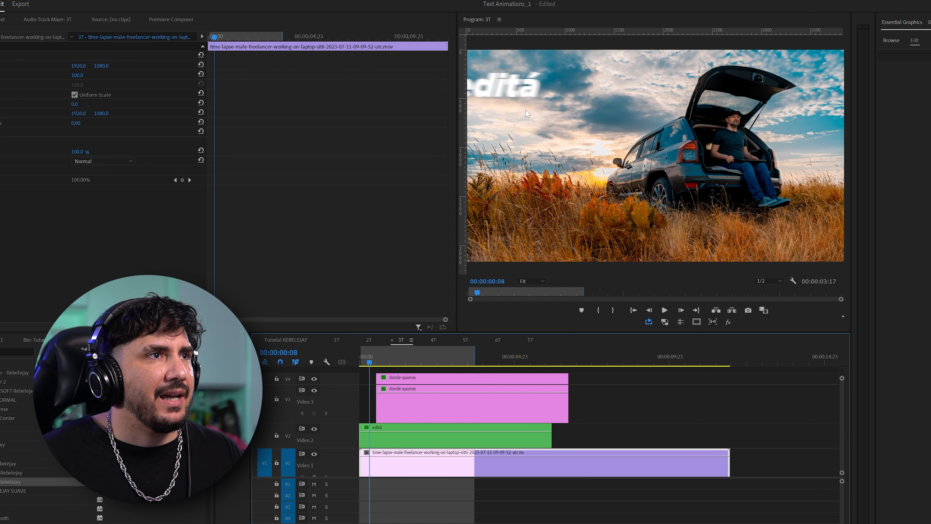
left_click(433, 340)
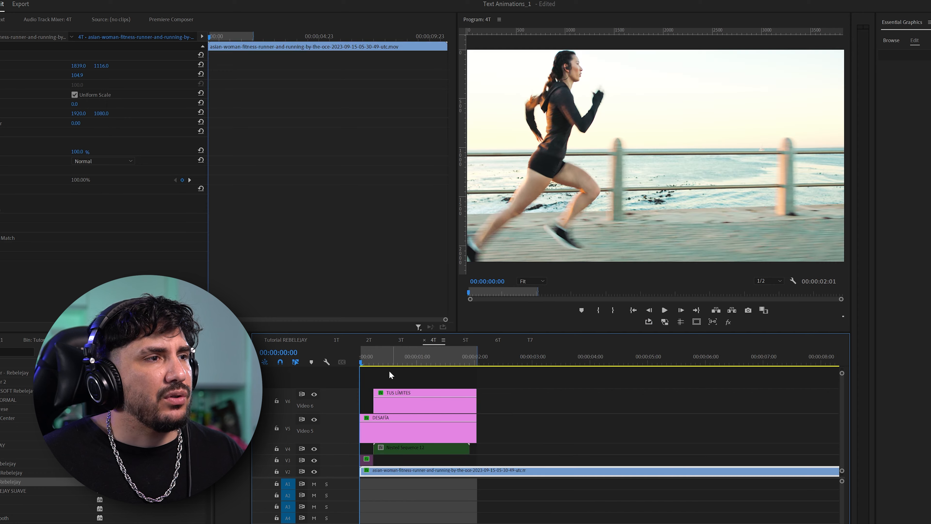
mouse_move(367, 357)
left_mouse_down()
mouse_move(402, 346)
mouse_move(358, 355)
left_mouse_up()
key("space")
key("space")
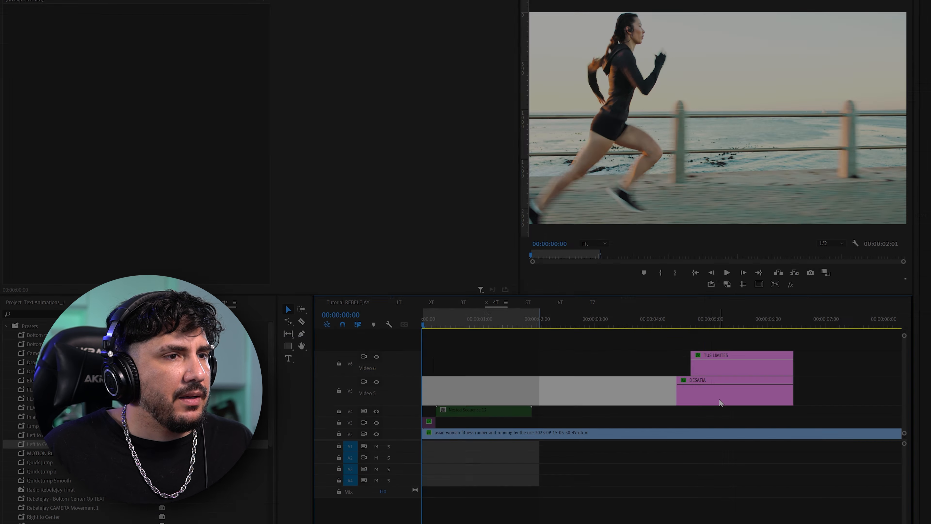
Duplicate the DESAFÍA clip to the start of Video 5 and remove the copy's Transform and Crop effects.
left_click_drag(707, 404, 426, 399)
left_click(439, 319)
left_click(450, 387)
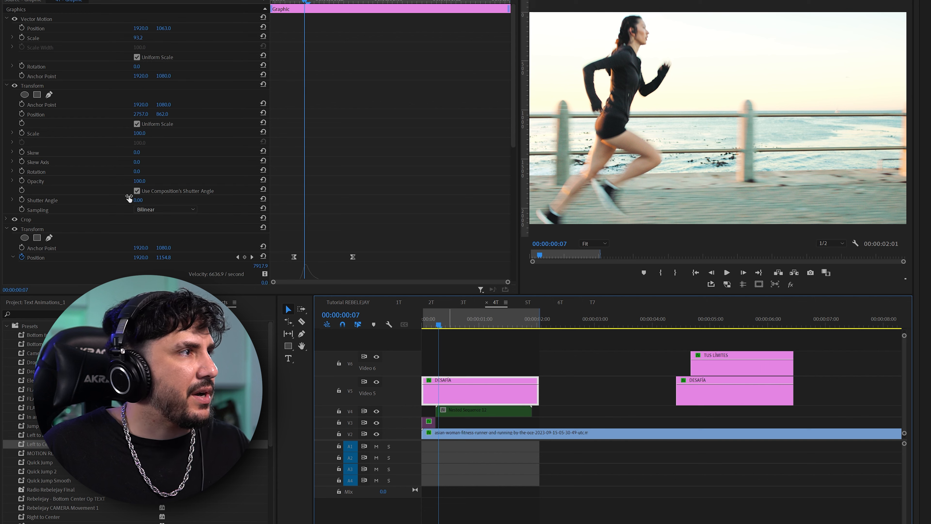
left_click(33, 88)
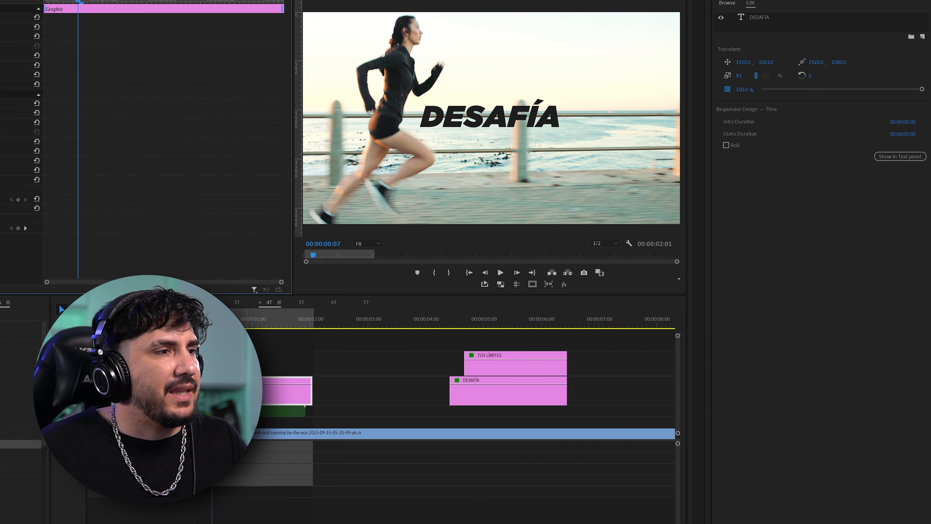
Find the Crop effect, undo its first application, and add it above the DESAFÍA text layer in the graphic's layer stack.
left_click(775, 19)
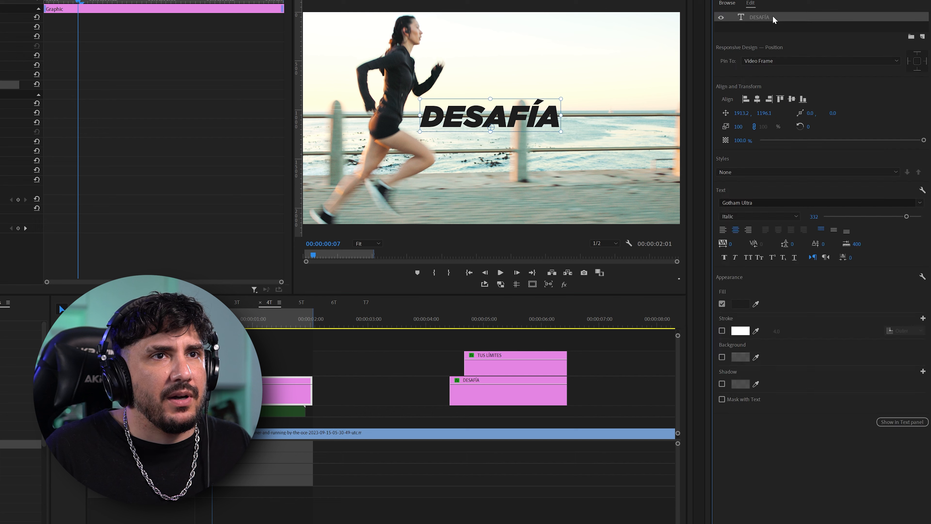
left_click_drag(757, 118, 796, 108)
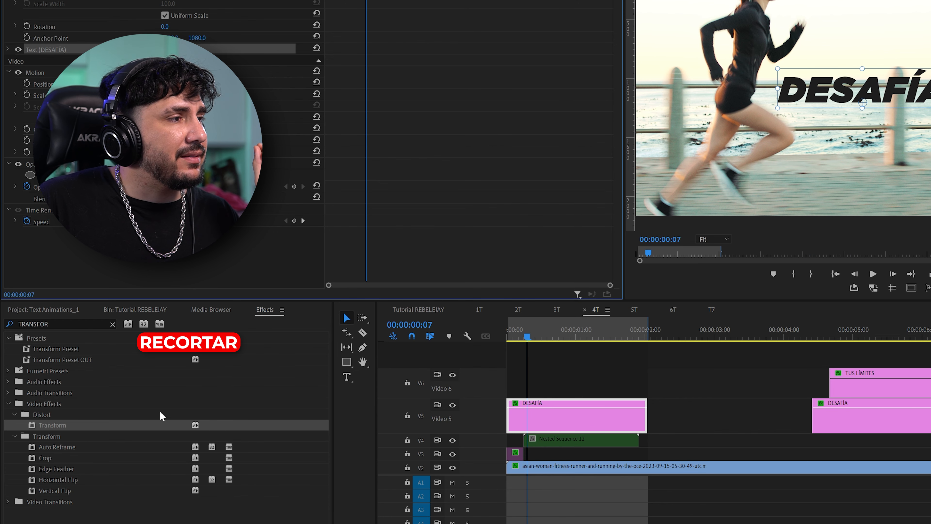
double_click(55, 323)
type("c")
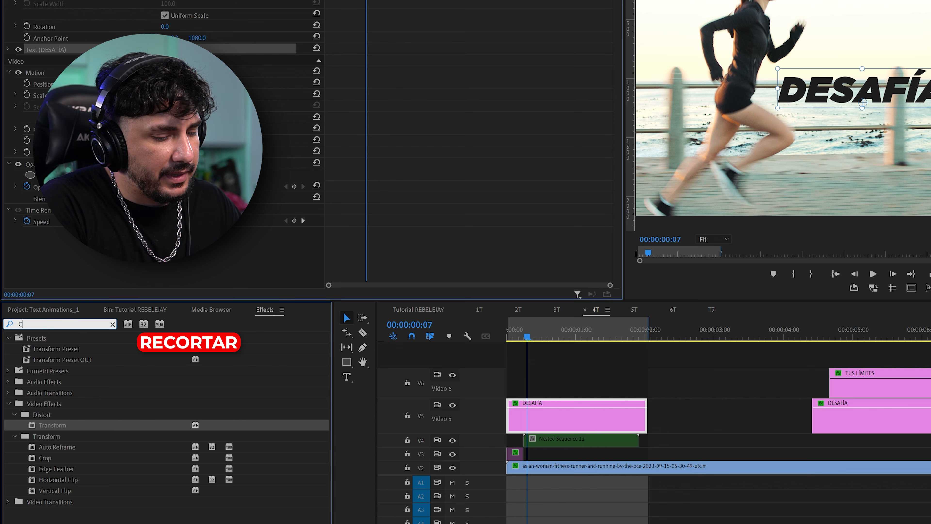
type("ROP")
double_click(44, 403)
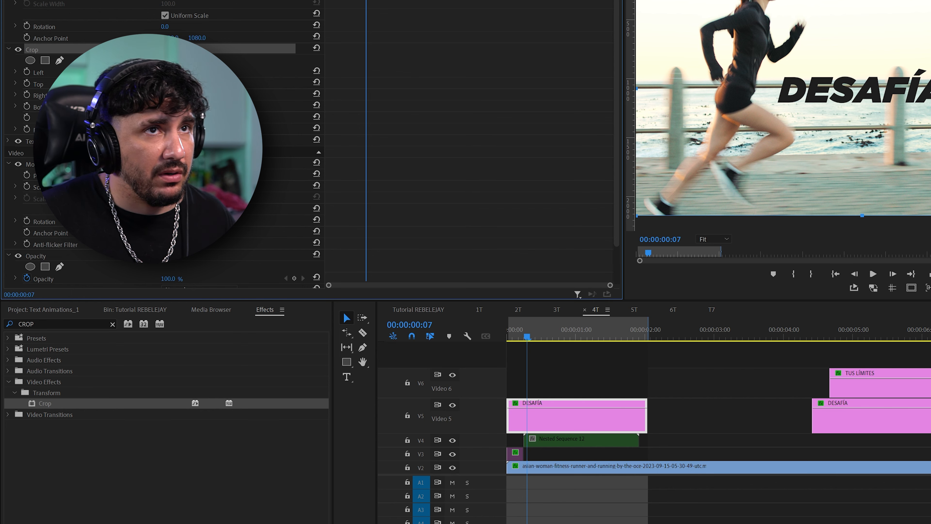
key("ctrl+z")
left_click(45, 404)
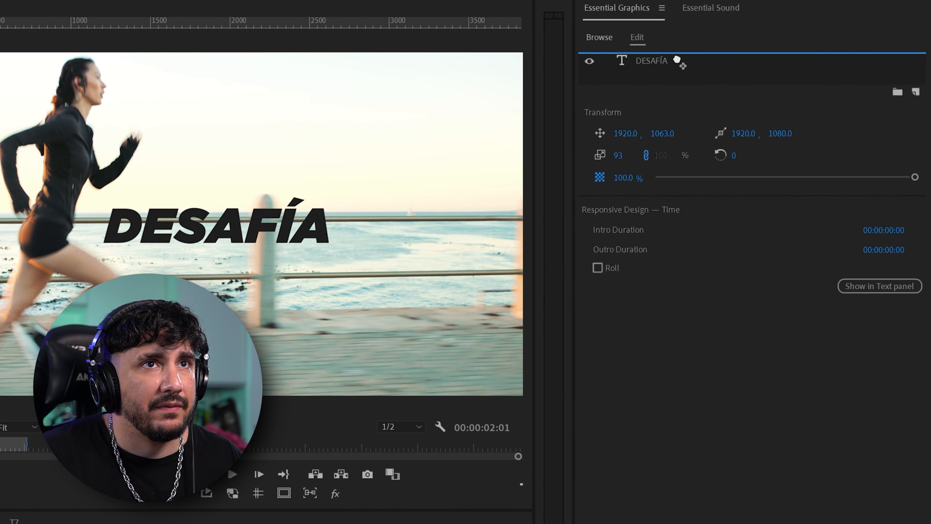
left_click_drag(680, 62, 680, 63)
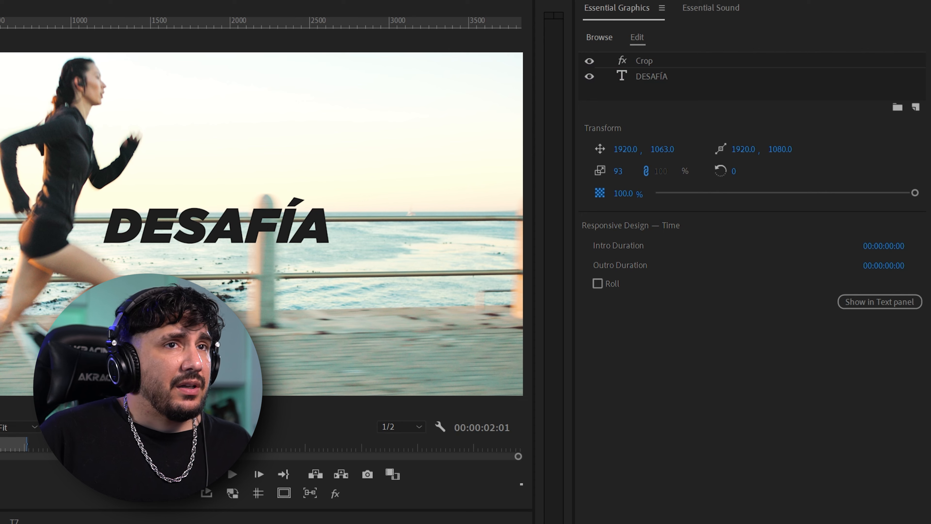
Select the Crop effect in the DESAFÍA graphic and set its Bottom crop to 50%.
left_click(664, 61)
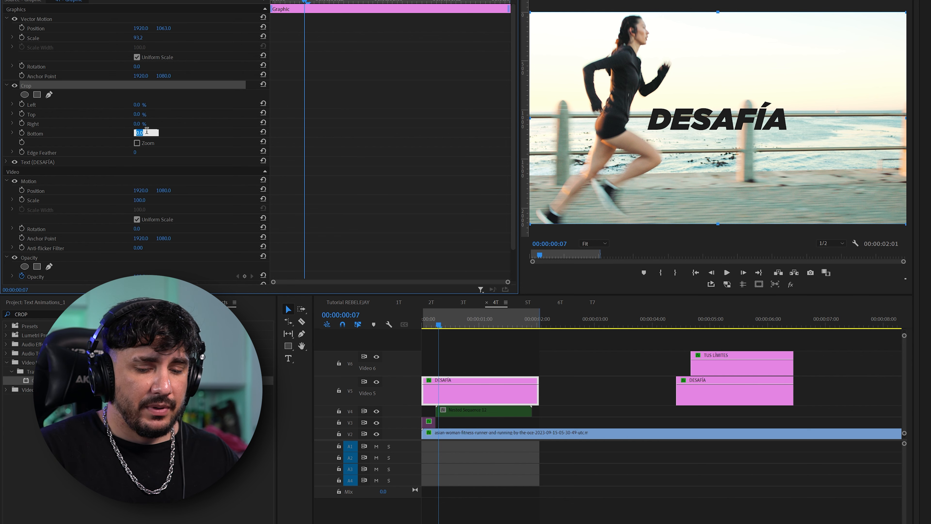
type("50")
key("Return")
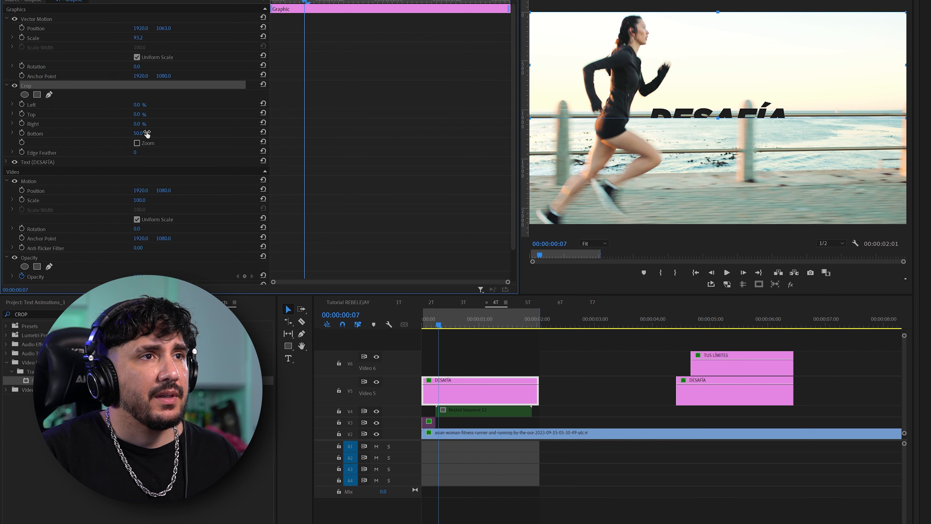
left_click_drag(138, 137, 147, 132)
left_click(138, 133)
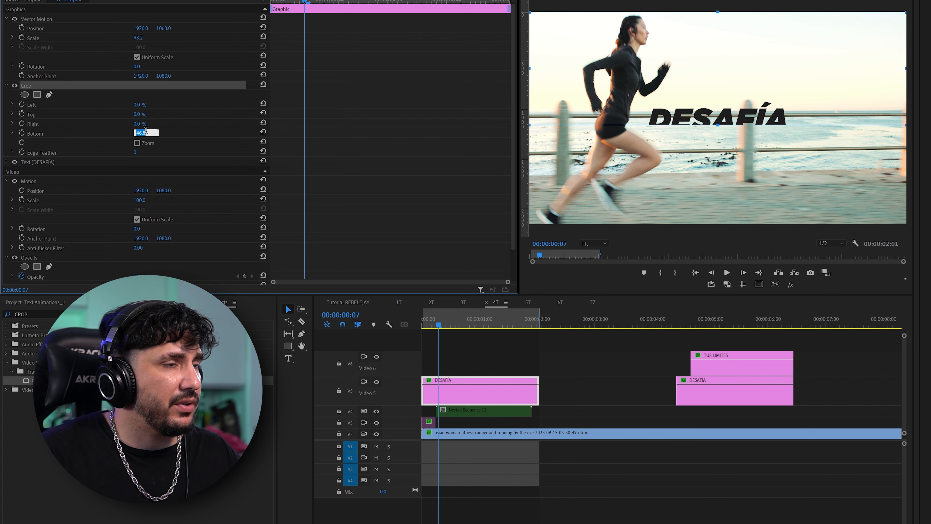
type("50")
key("Return")
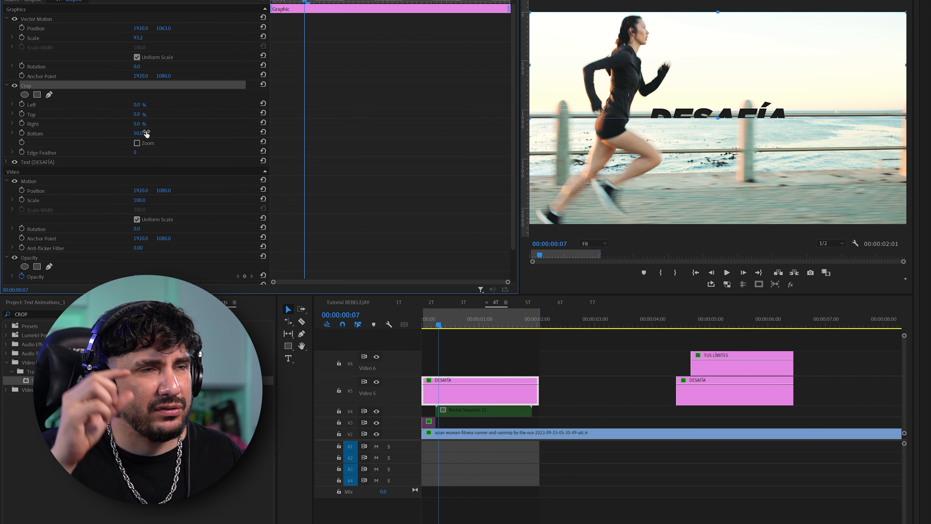
Find the Transform effect and add it to the DESAFÍA graphic's layer stack between Crop and the text layer.
left_click(439, 401)
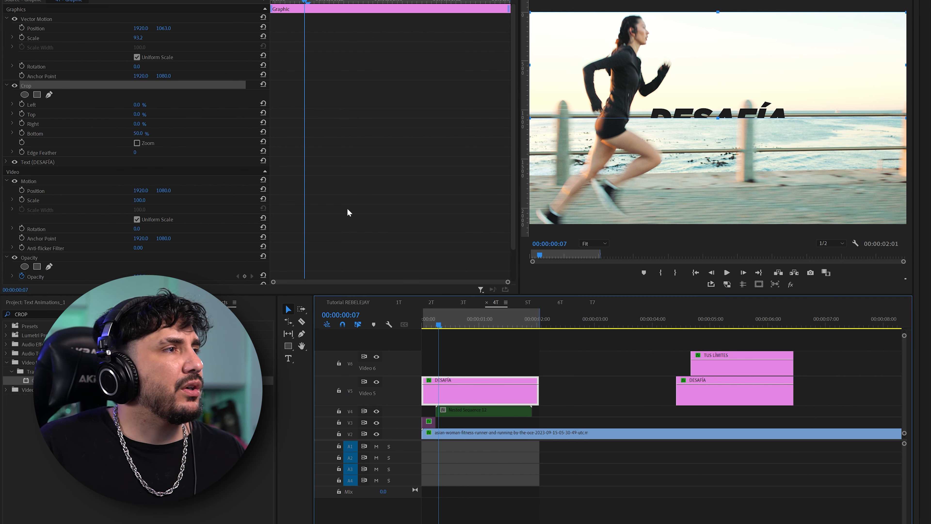
double_click(54, 315)
type("TRANSFORM")
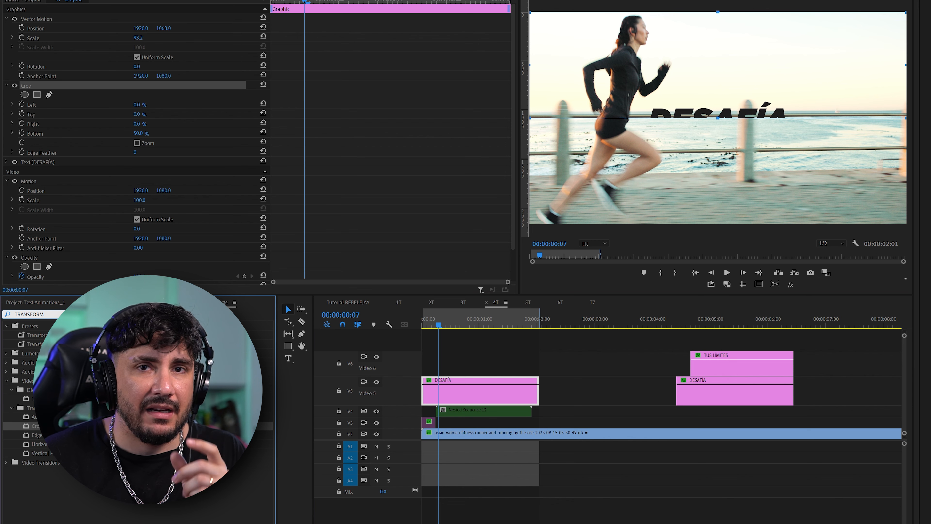
left_click(31, 398)
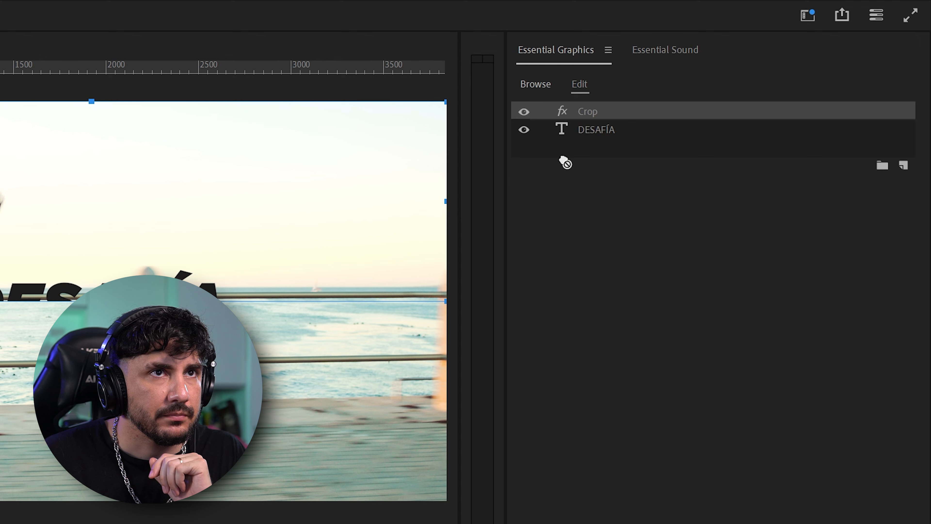
left_click_drag(564, 162, 602, 130)
left_click_drag(590, 177, 590, 177)
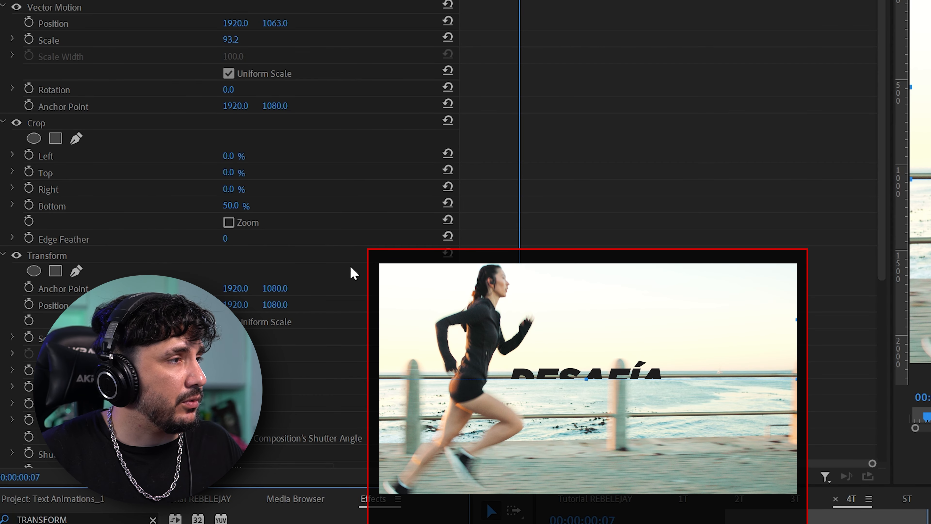
Keyframe the Transform effect's vertical Position at 1221 on the clip's first frame and 892 at 00:00:00:07.
left_click_drag(279, 307, 315, 304)
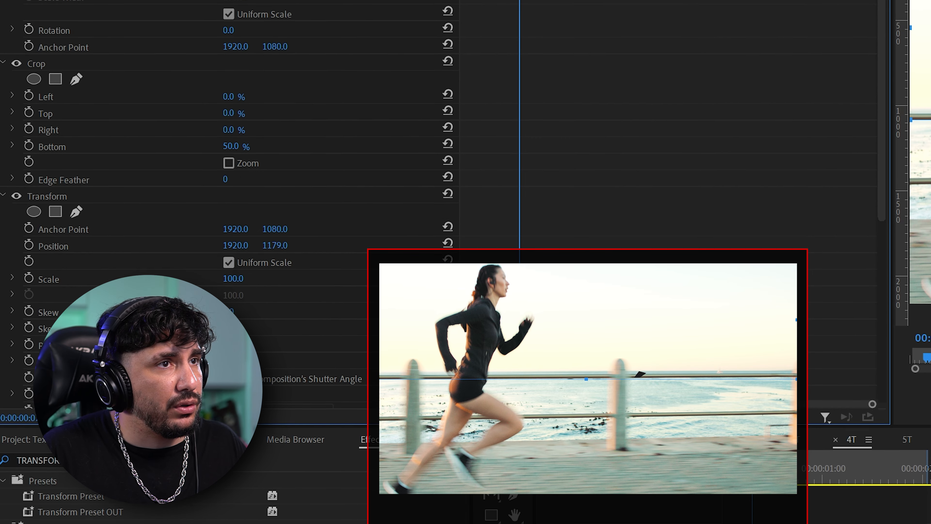
left_click_drag(315, 245, 331, 245)
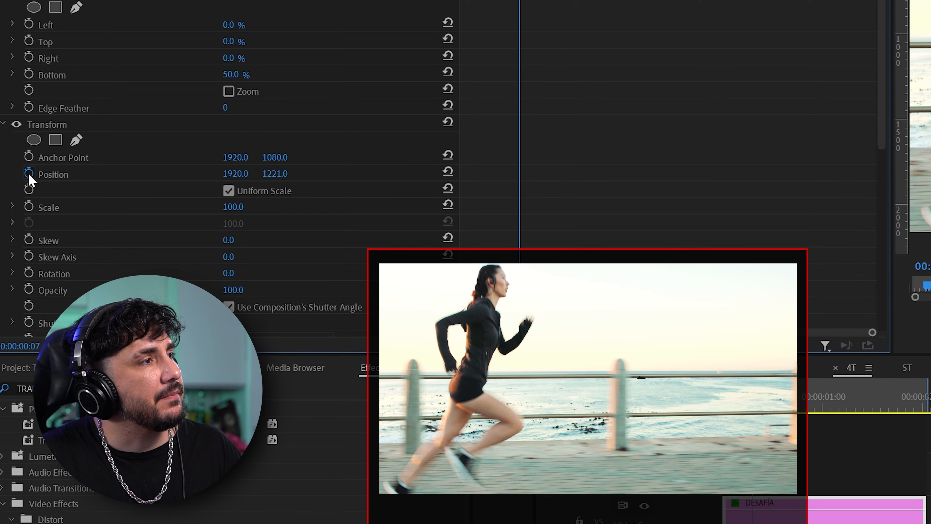
left_click(29, 182)
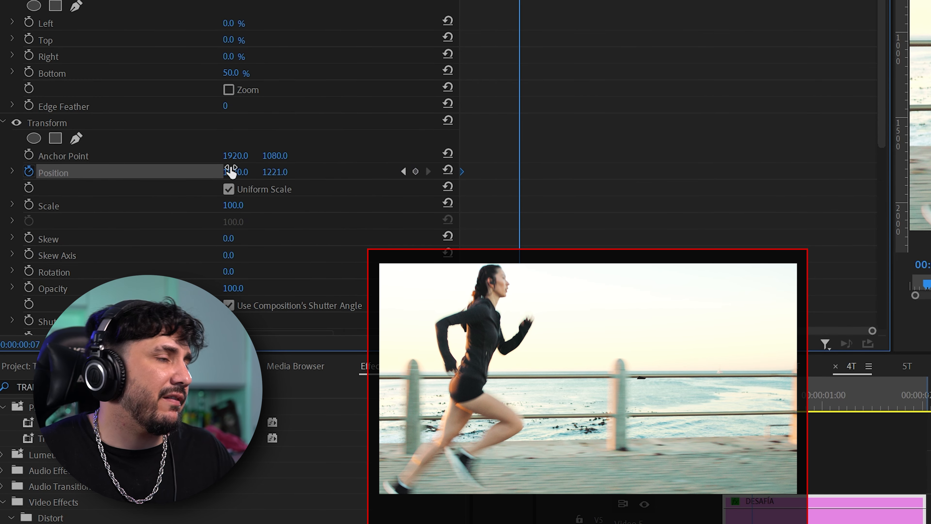
left_click_drag(274, 171, 156, 171)
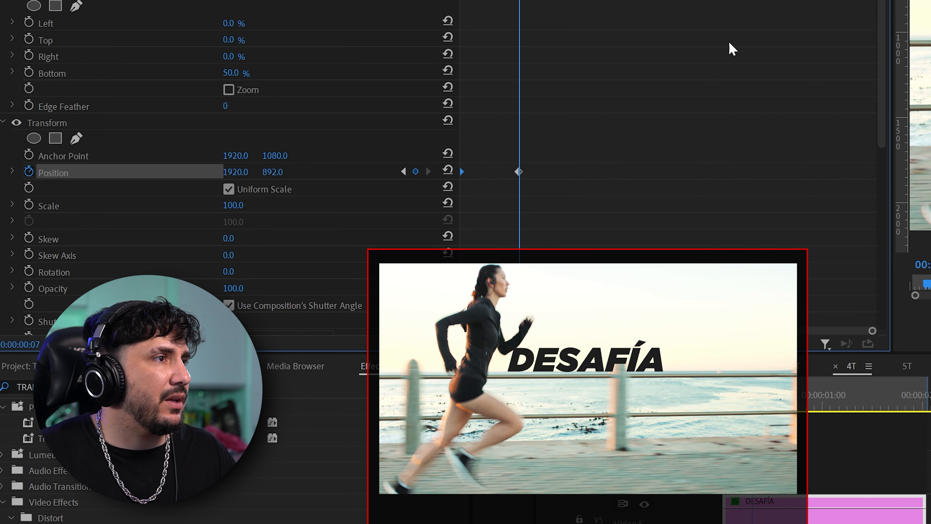
Stop using the composition's shutter angle, set the Transform's Shutter Angle to 180, and ease both Position keyframes.
scroll(645, 187, "down", 5)
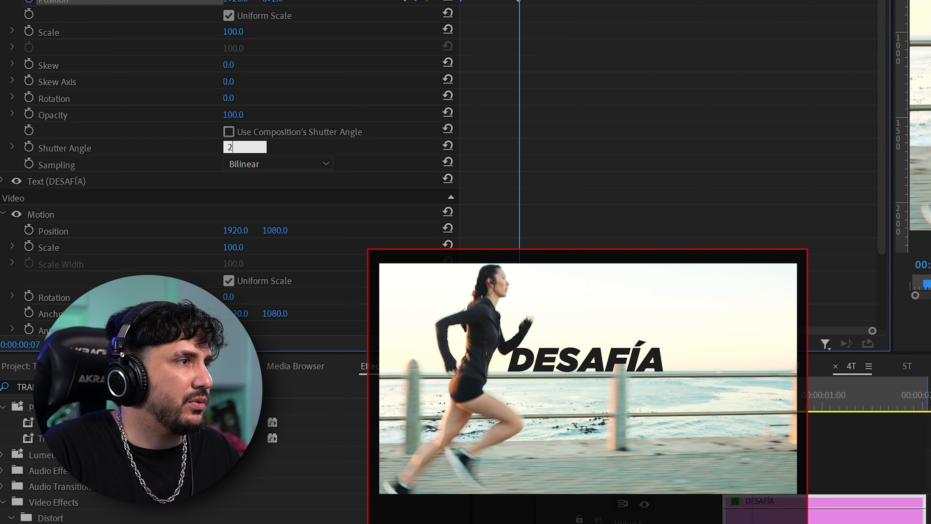
scroll(252, 161, "up", 1)
key("Escape")
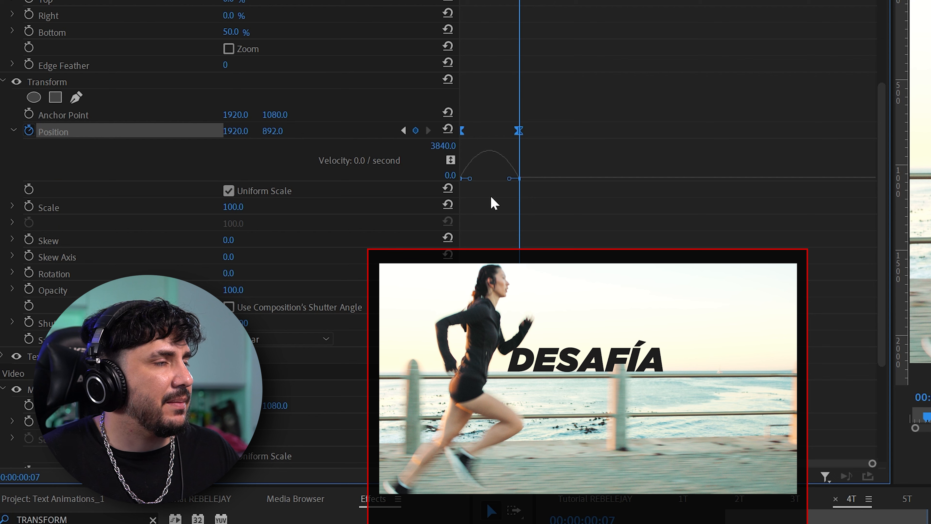
Shift the Position velocity peak toward the start keyframe and move the end keyframe to about frame 12.
left_click_drag(513, 180, 472, 185)
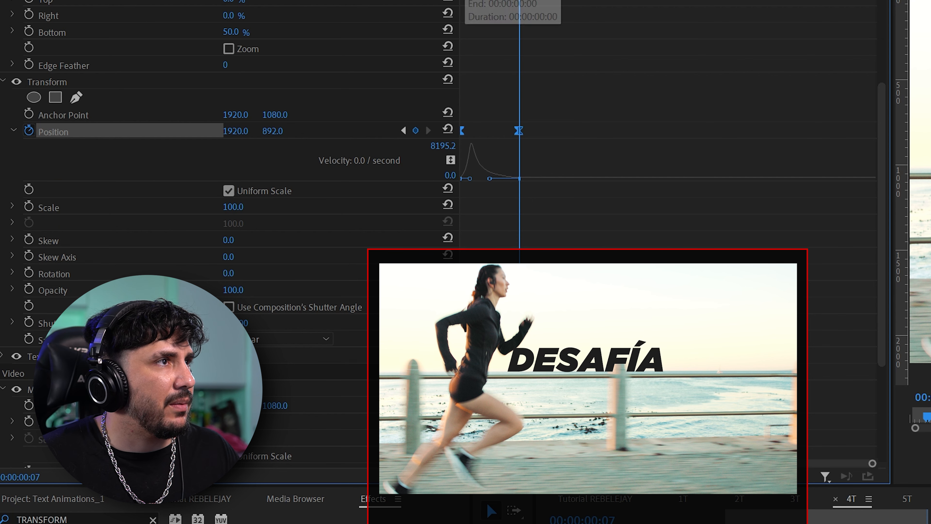
left_click(469, 0)
left_click(575, 152)
left_click_drag(521, 131, 563, 131)
left_click_drag(468, 0, 477, 0)
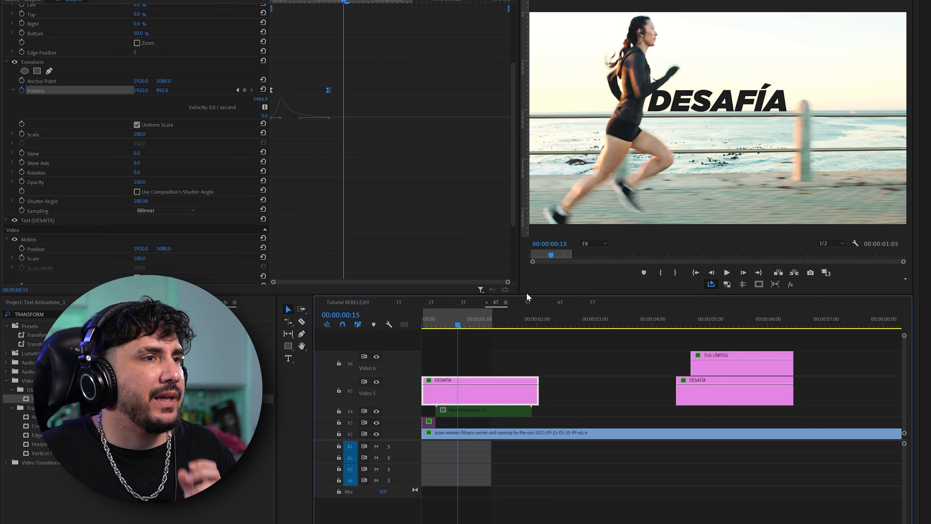
Play the cropped DESAFÍA reveal from the start of sequence 4T.
left_click_drag(468, 322, 358, 321)
key("space")
key("space")
Swap the prepared DESAFÍA and TUS LÍMITES clips into the sequence start, preview them, and undo the clip moves.
left_click_drag(459, 394, 463, 345)
left_click_drag(456, 321, 319, 322)
key("space")
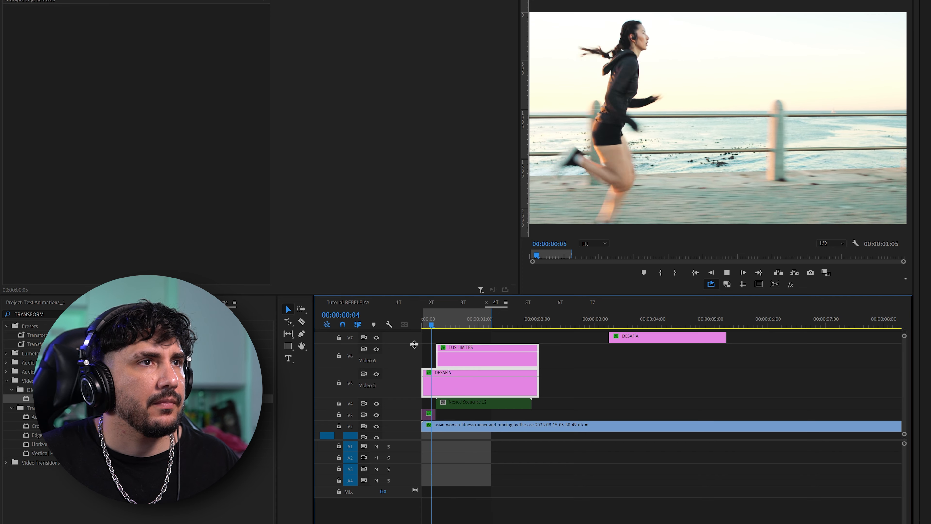
key("space")
key("ctrl+z")
key("ctrl+z")
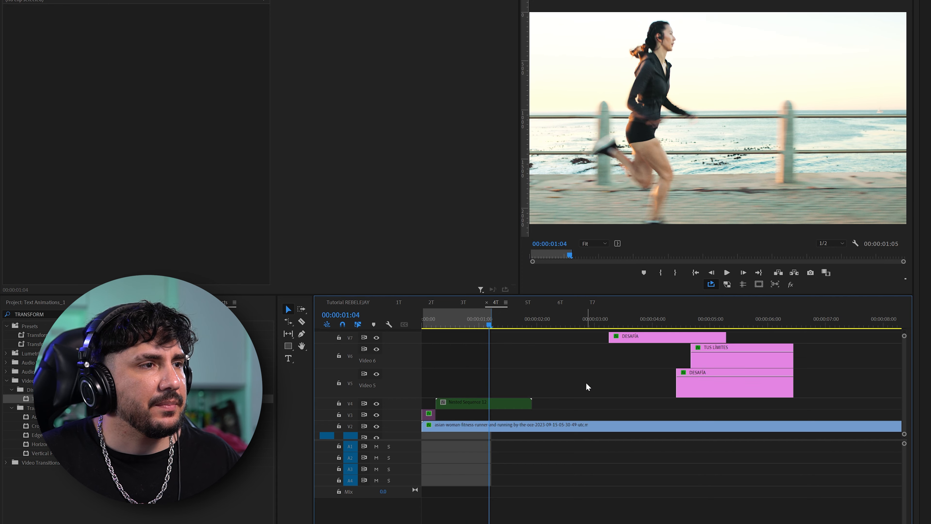
key("Home")
scroll(449, 362, "up", 1)
Try raising the DESAFÍA title with Vector Motion Position Y at 645, restore it, and play the reveal from the start.
left_click(453, 370)
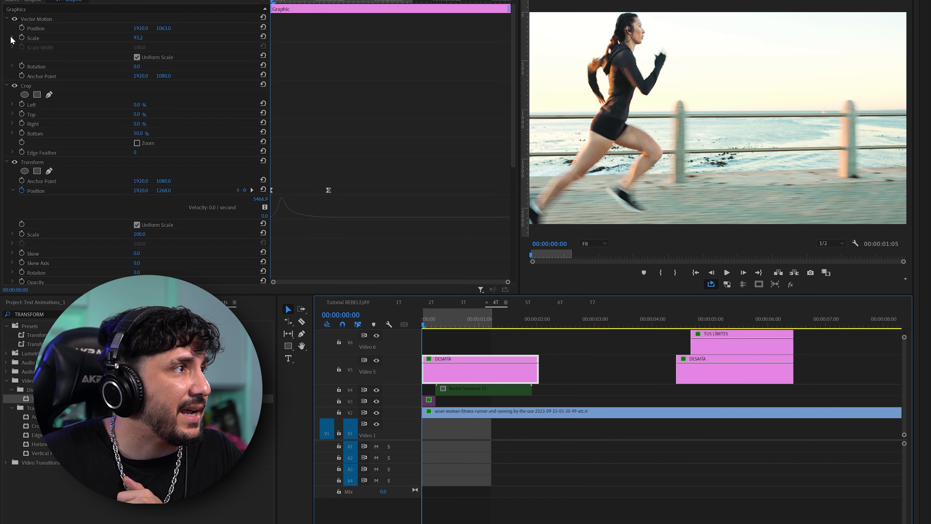
left_click_drag(436, 326, 448, 324)
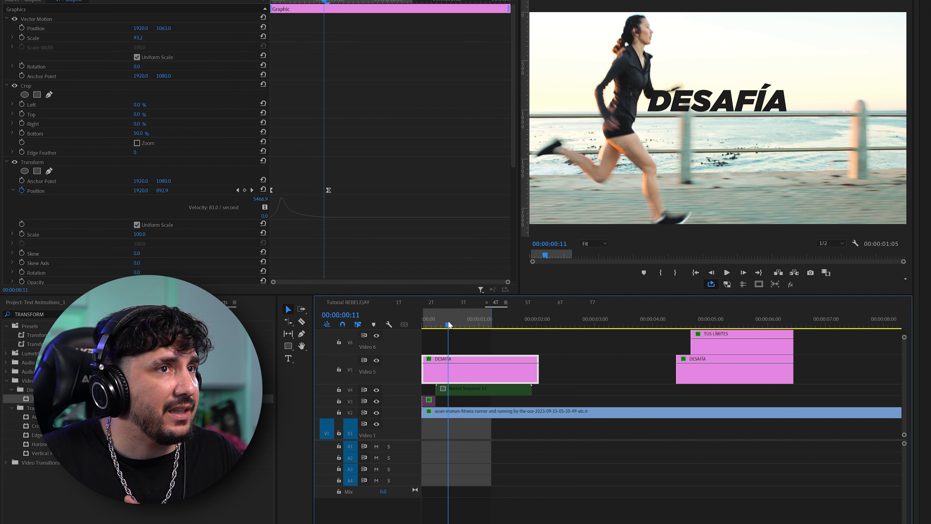
mouse_move(164, 29)
left_mouse_down()
mouse_move(220, 28)
mouse_move(175, 37)
left_mouse_up()
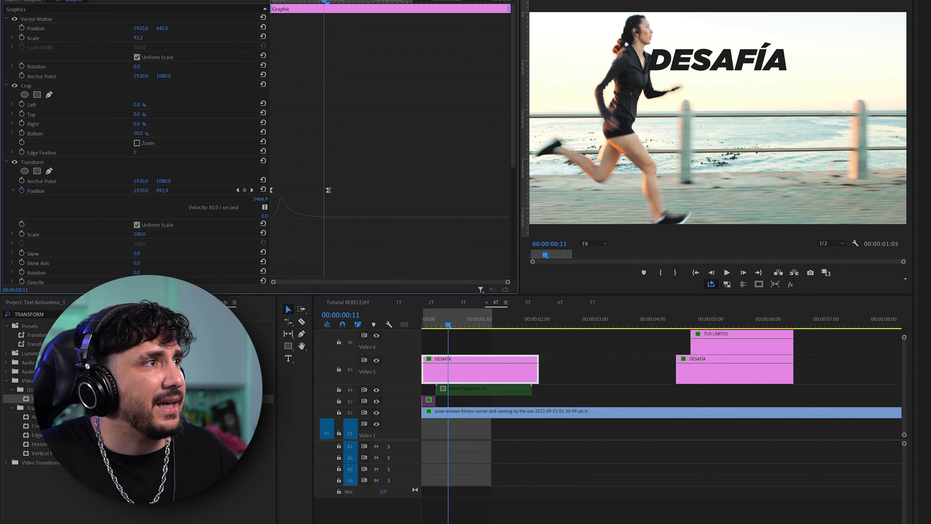
left_click_drag(308, 4, 270, 2)
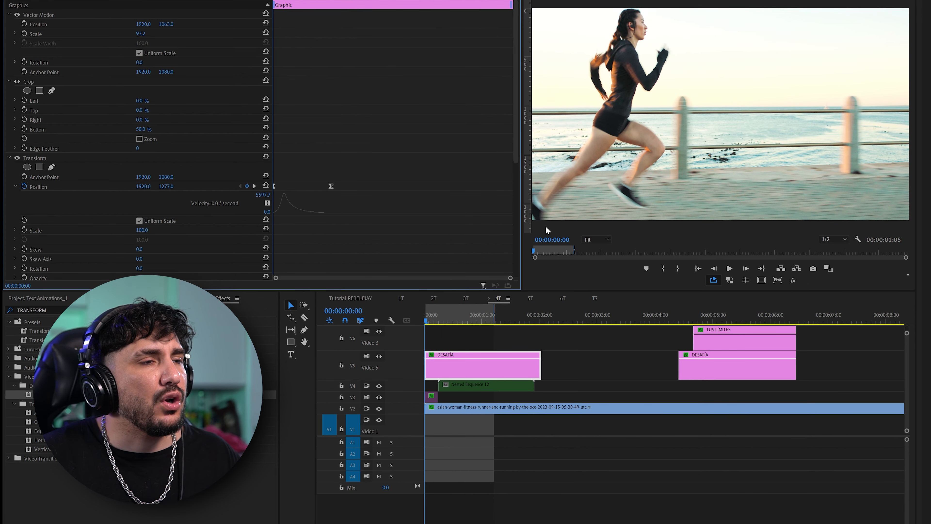
key("space")
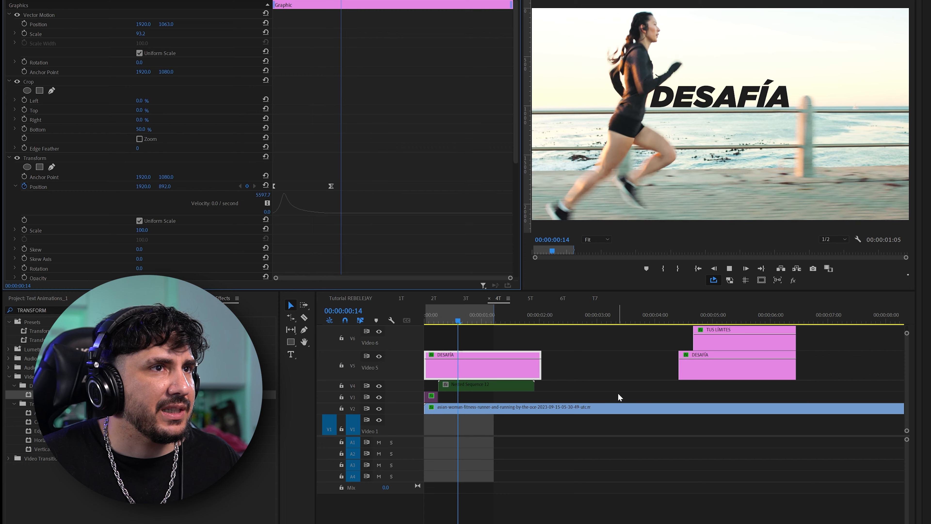
key("space")
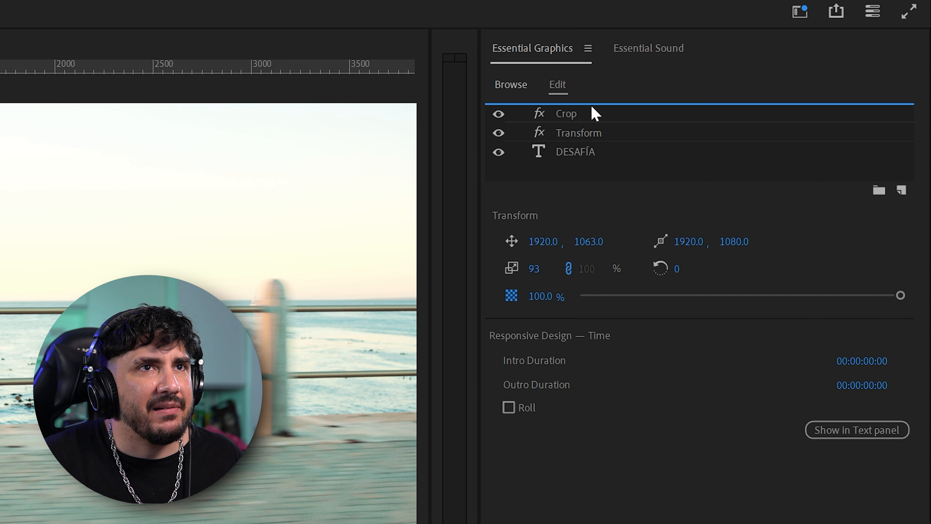
Add a second Transform effect above Crop in the DESAFÍA graphic, set its Position Y to 554, and shift it horizontally.
key("ctrl+v")
left_click(594, 114)
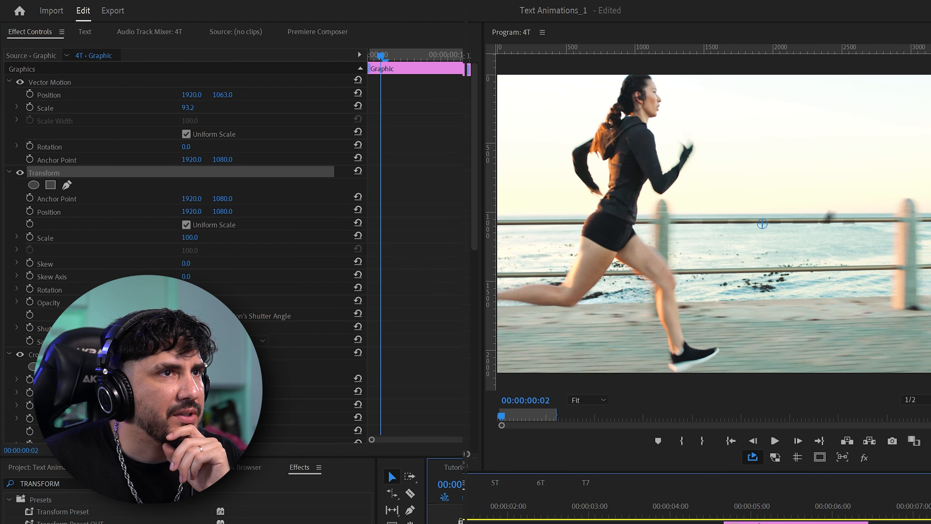
key("Right")
key("Right")
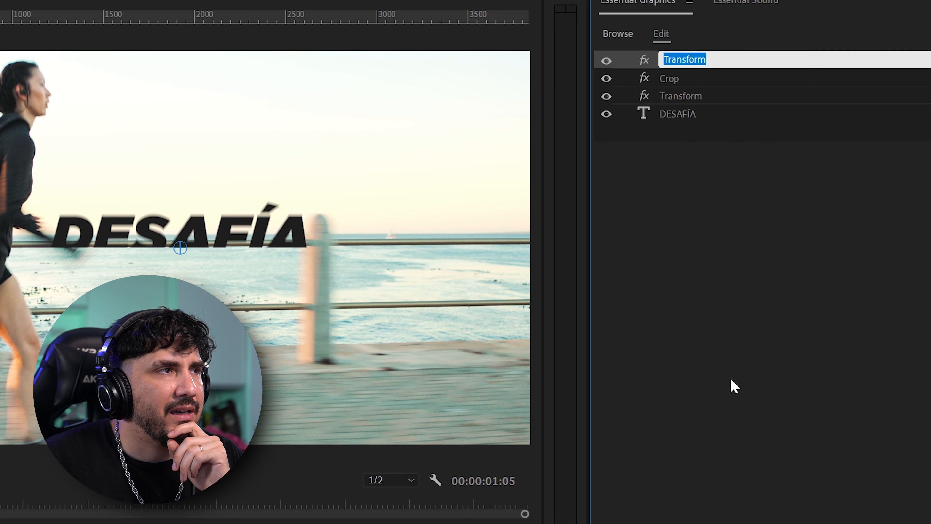
key("Return")
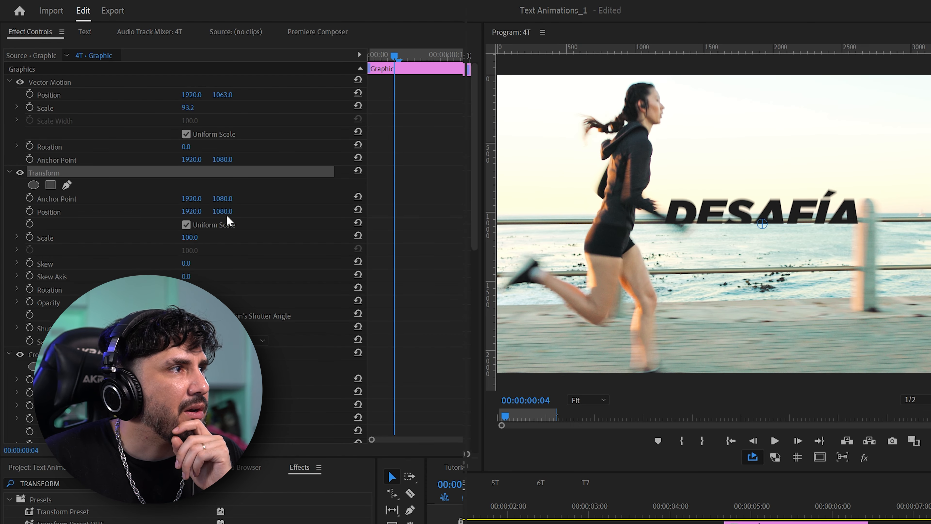
left_click_drag(223, 211, 92, 211)
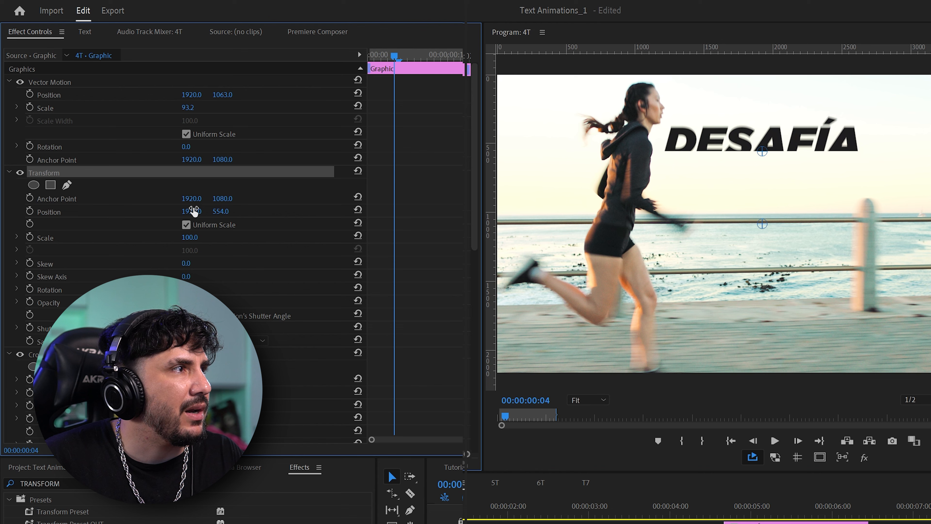
left_click_drag(194, 211, 350, 211)
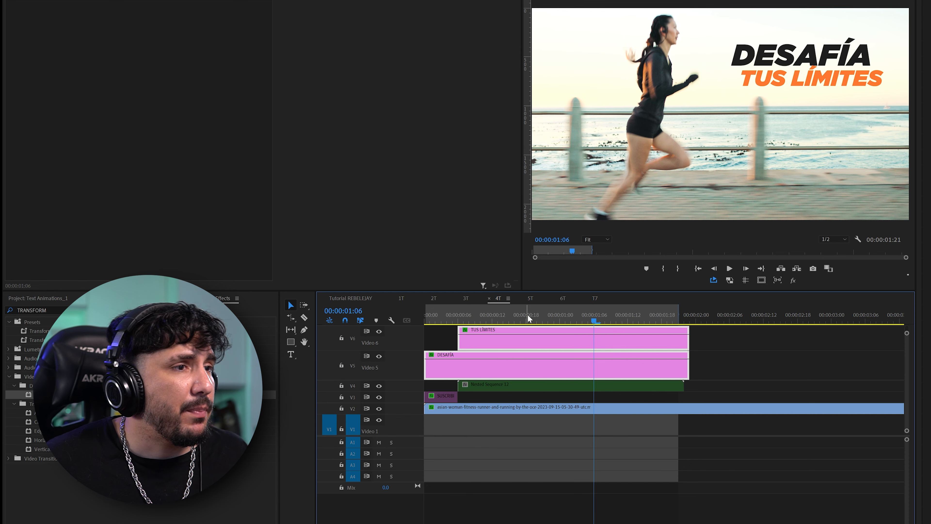
Scrub through the finished DESAFÍA and TUS LÍMITES titles, inspect the DESAFÍA clip's effects, and play the sequence.
left_click_drag(528, 316, 487, 317)
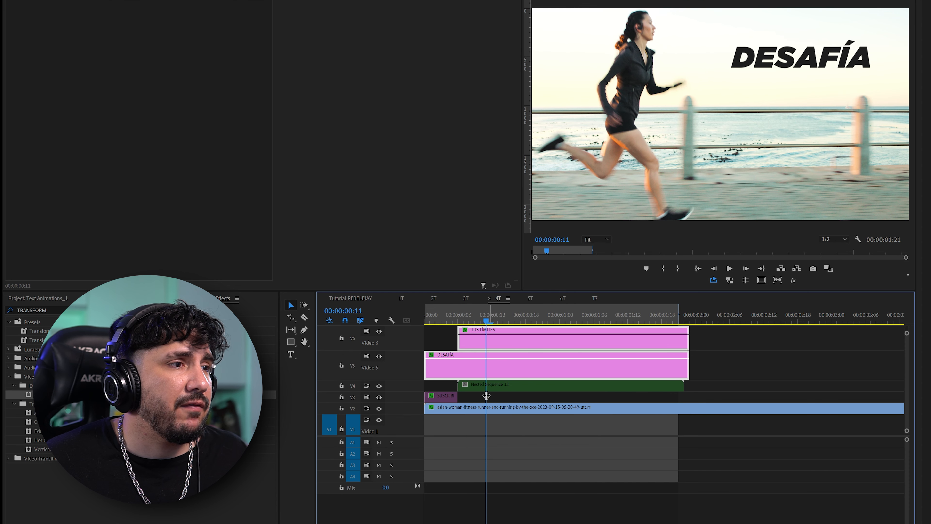
left_click(482, 366)
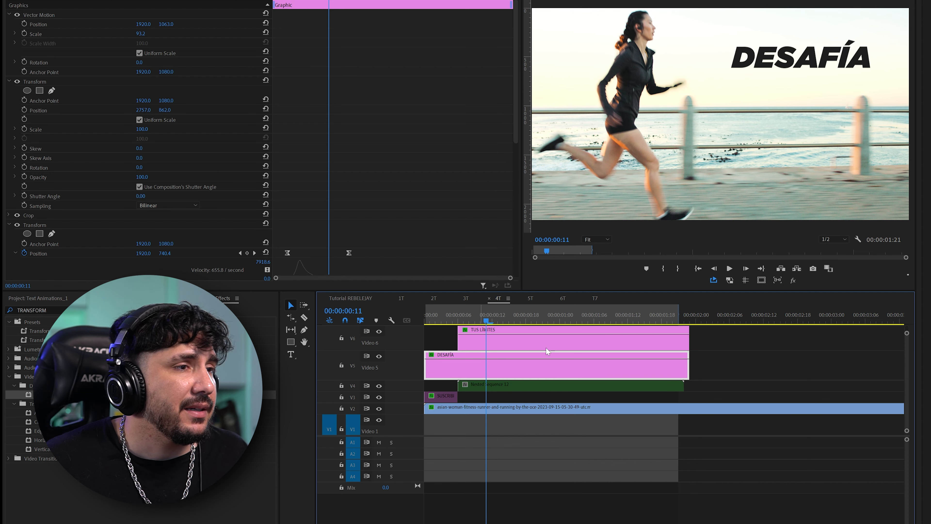
key("space")
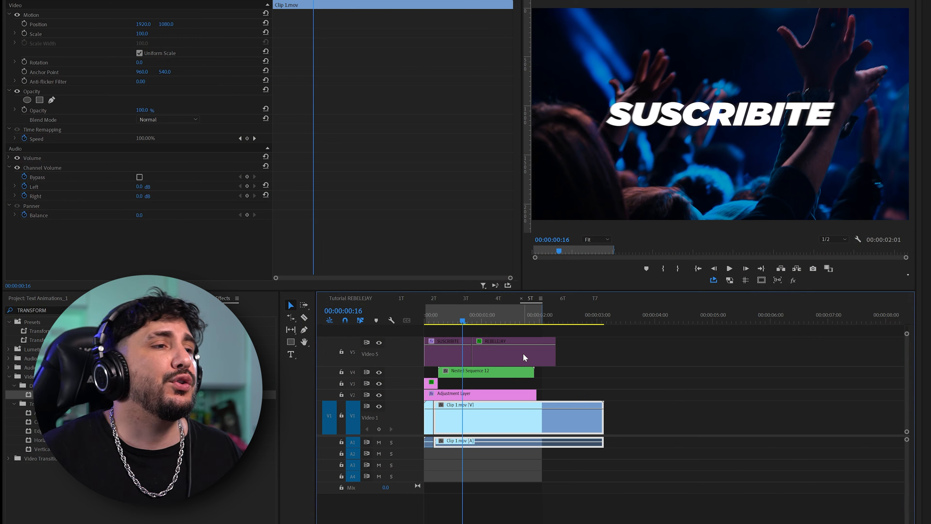
Select the SUSCRIBITE and REBELEJAY clips on Video 5 of sequence 5T, and play Nested Sequence 12 from the start.
left_click_drag(595, 356, 456, 341)
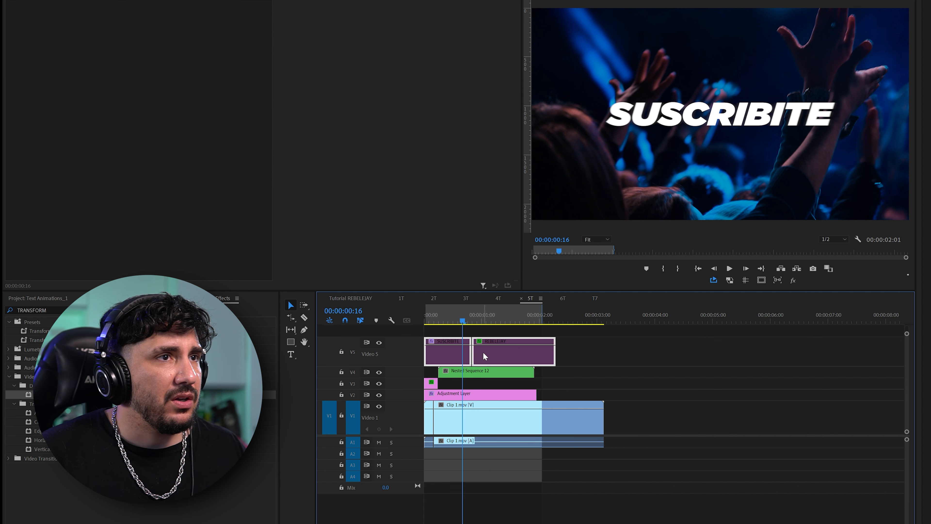
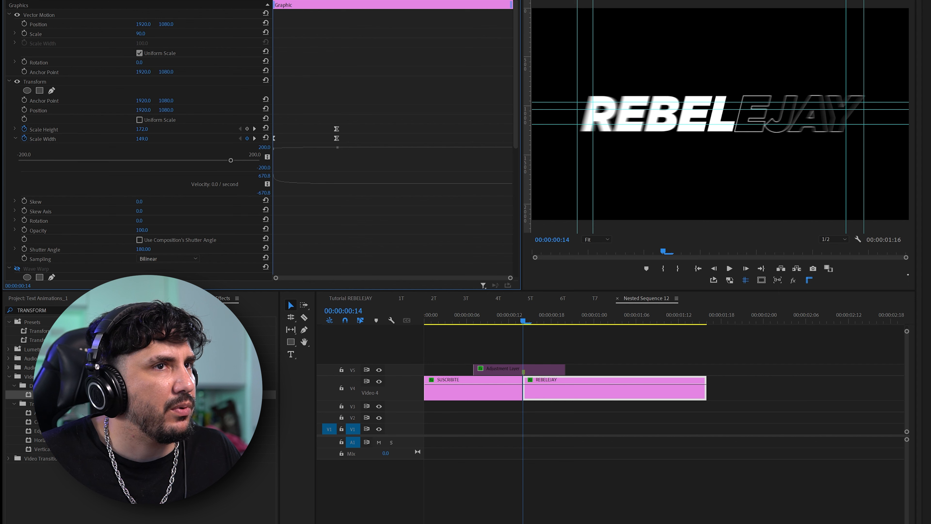
left_click(494, 316)
key("Home")
key("space")
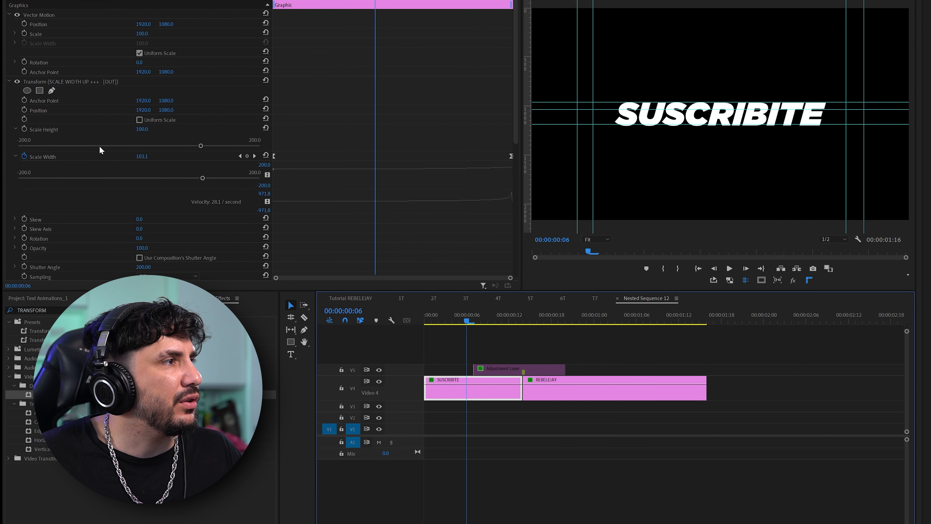
Scrub Nested Sequence 12 to inspect the transition, set REBELEJAY's first Transform Scale Width keyframe to 138.3, and play it back.
key("Home")
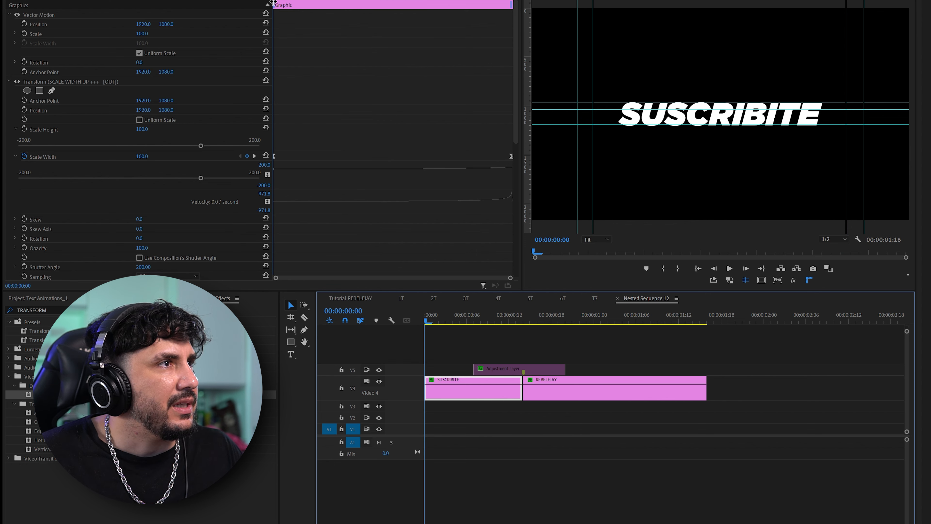
left_click_drag(285, 0, 504, 20)
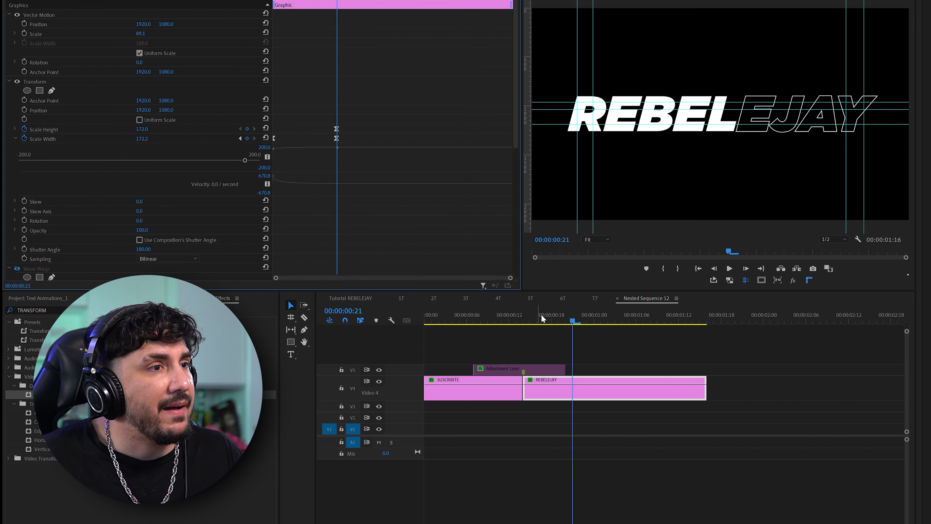
key("Up")
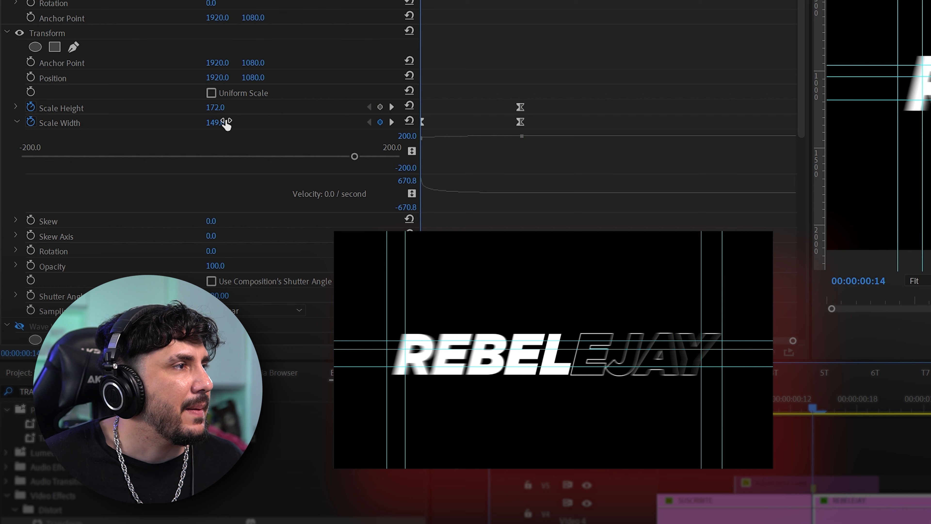
left_click_drag(226, 124, 387, 131)
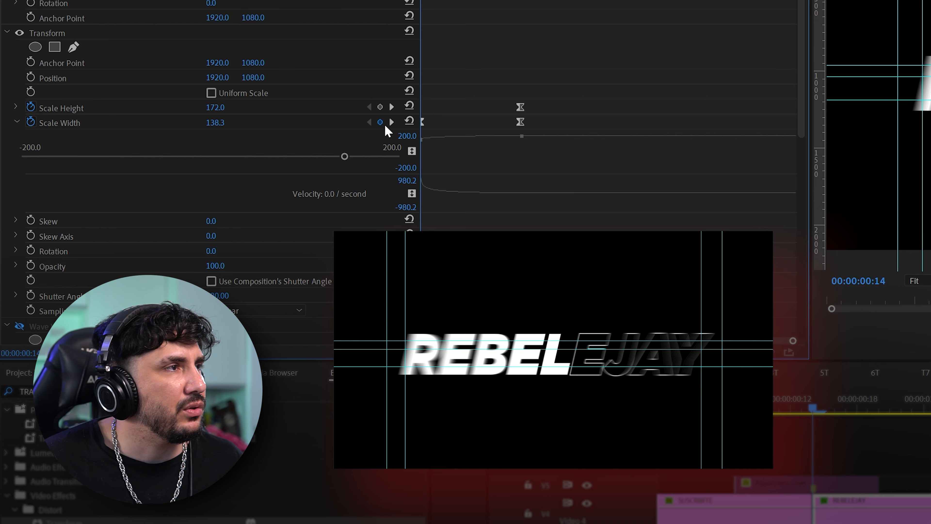
key("space")
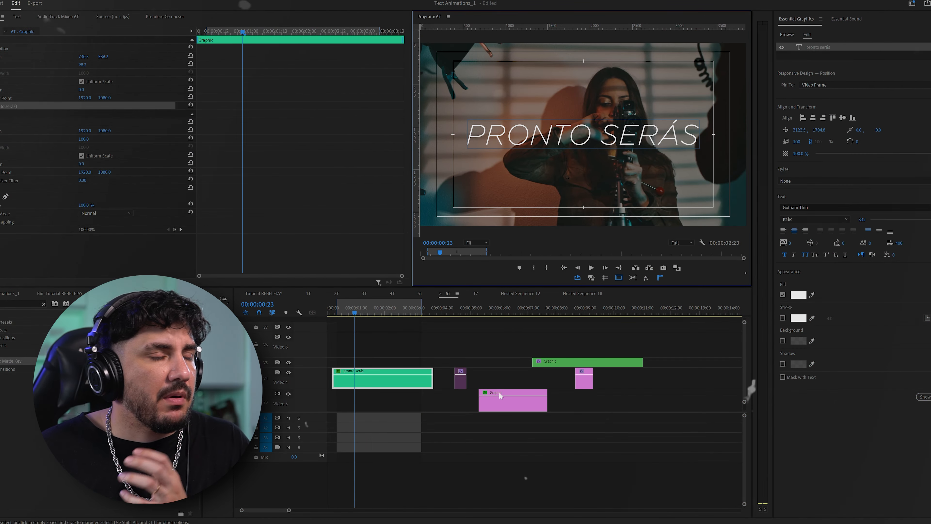
In sequence 6T, draw a thin vertical rectangle 19 by 603 as a separate graphic just before the PRONTO SERÁS title.
left_click(392, 374)
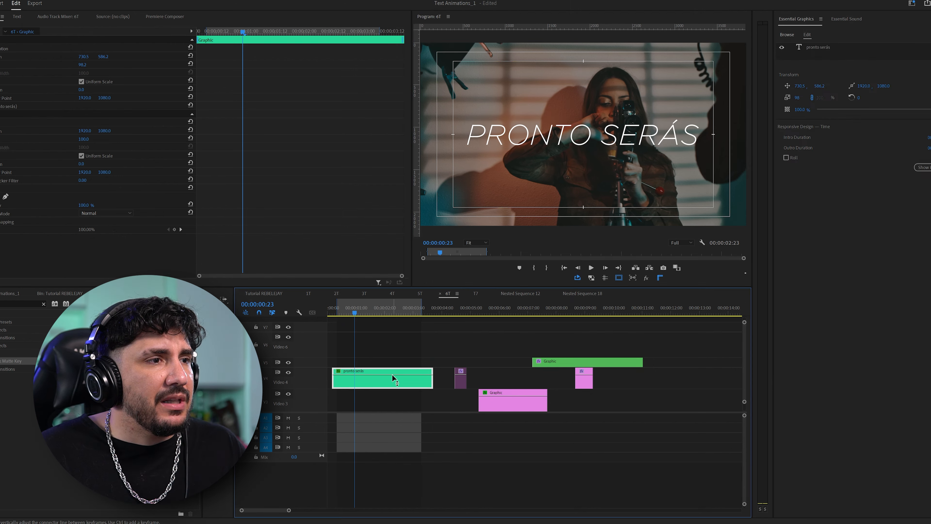
left_click(829, 48)
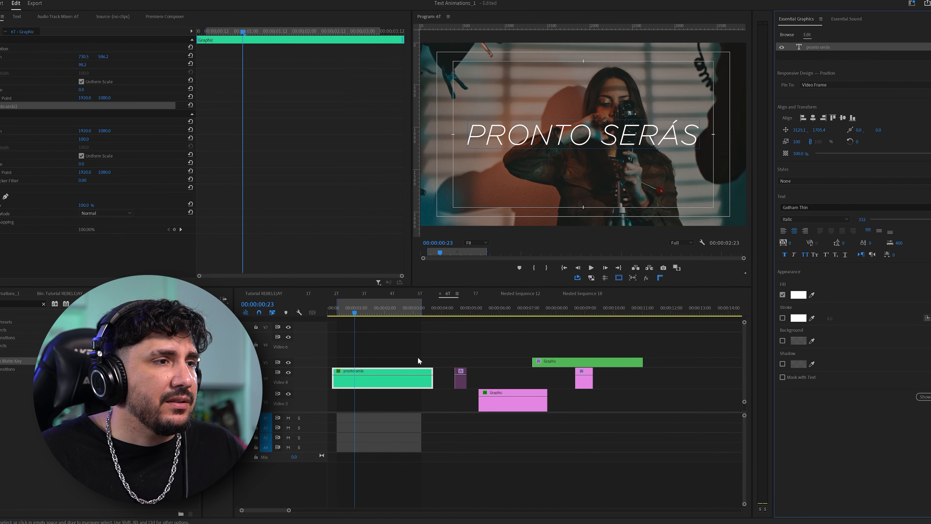
left_click(427, 348)
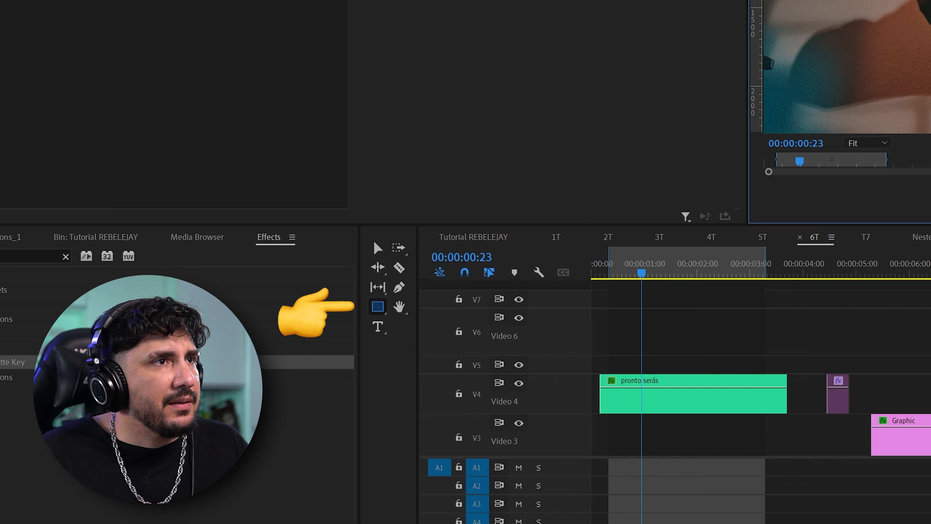
left_click_drag(458, 111, 457, 134)
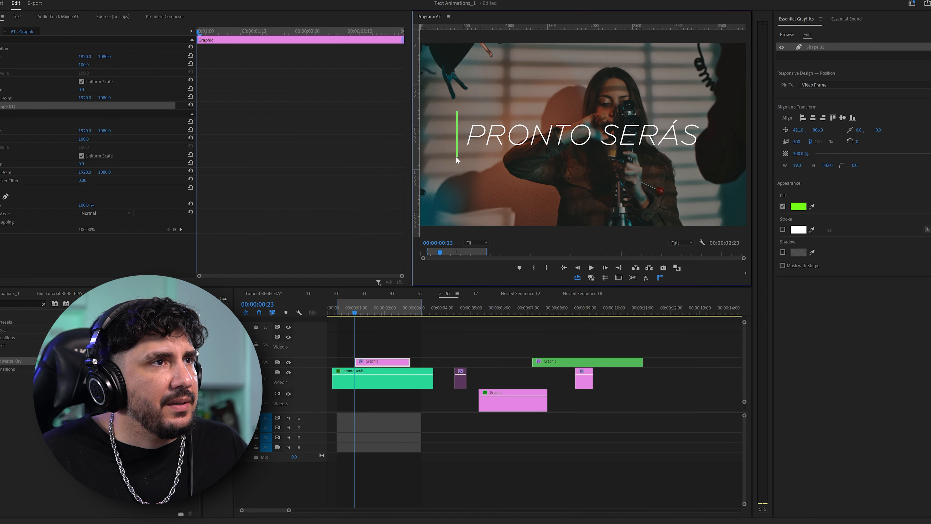
left_click_drag(456, 160, 456, 162)
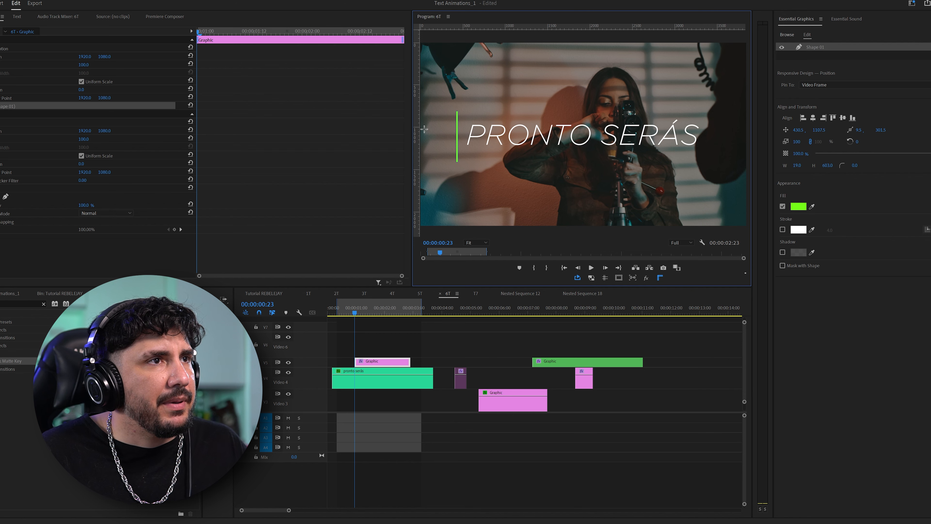
Fill the vertical line with white (FFFFFF) and extend its clip on Video 5 to match the pronto serás clip's length.
left_click(798, 206)
left_click(371, 309)
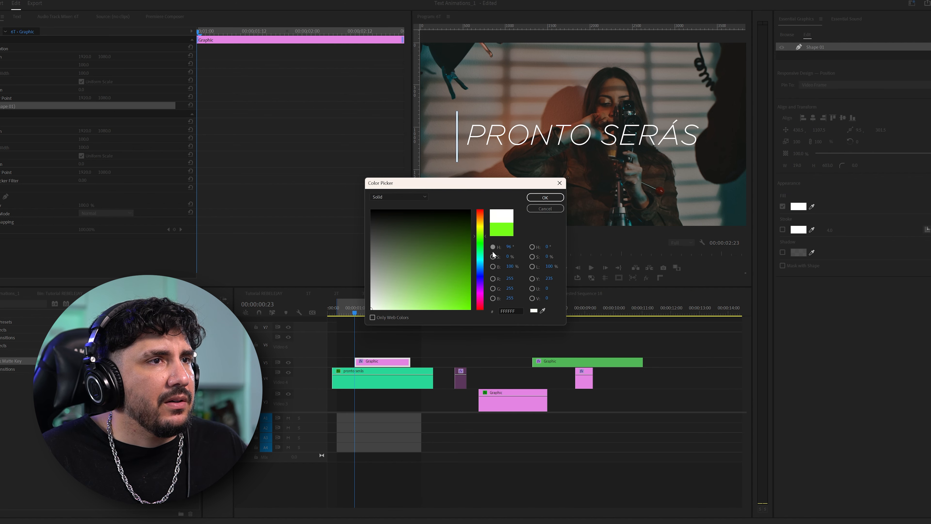
left_click(552, 199)
left_click_drag(355, 362, 333, 363)
left_click_drag(403, 362, 433, 362)
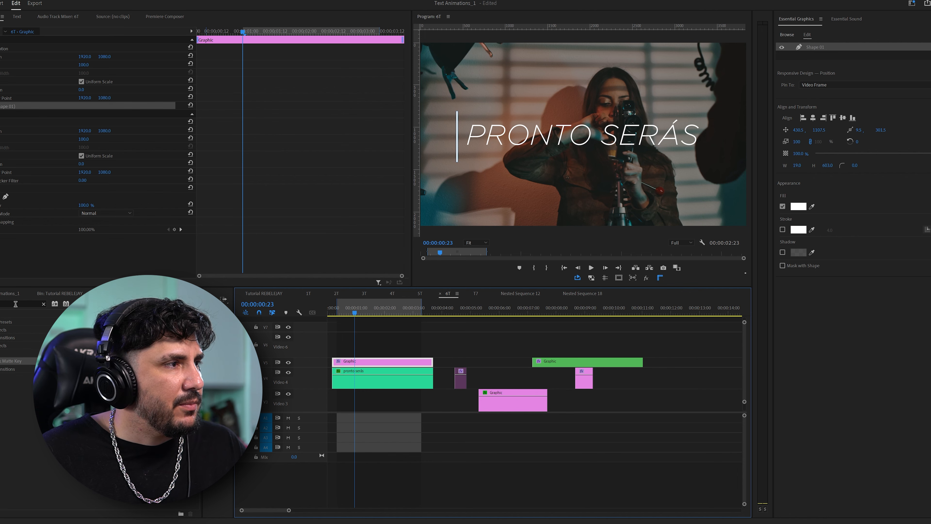
Center the line shape horizontally and vertically in the frame, and turn on the safe margins.
left_click(388, 347)
left_click(358, 363)
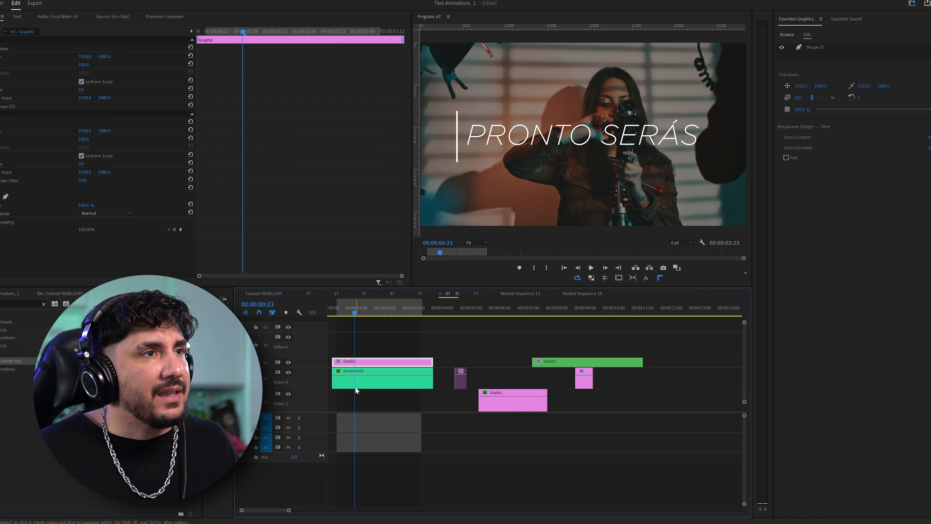
left_click(818, 49)
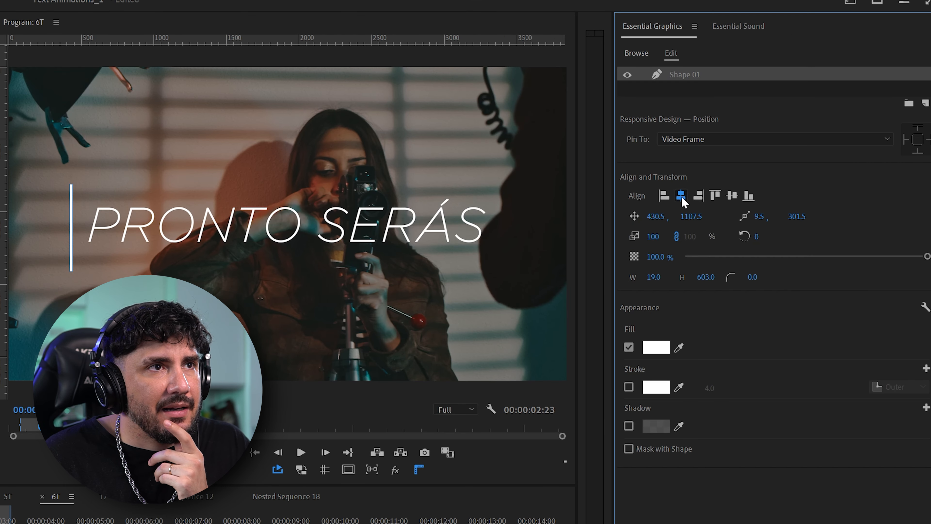
left_click(813, 117)
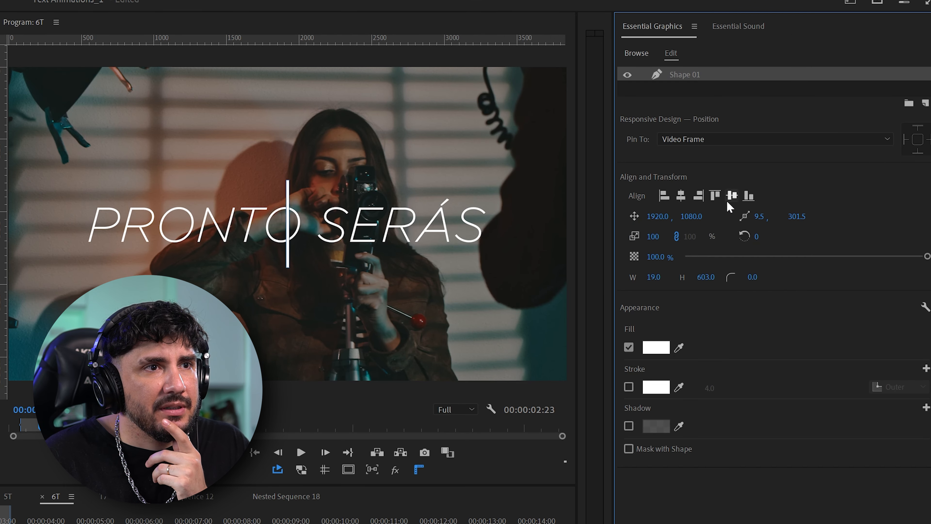
left_click(348, 470)
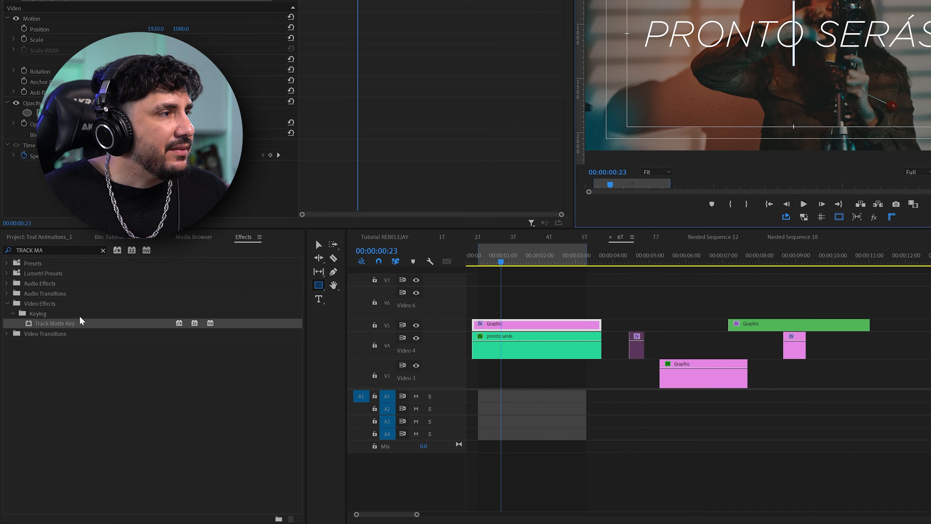
Apply the Transform effect to the line graphic on Video 5 and turn off its Uniform Scale.
left_click(37, 251)
type("TRANSFORM")
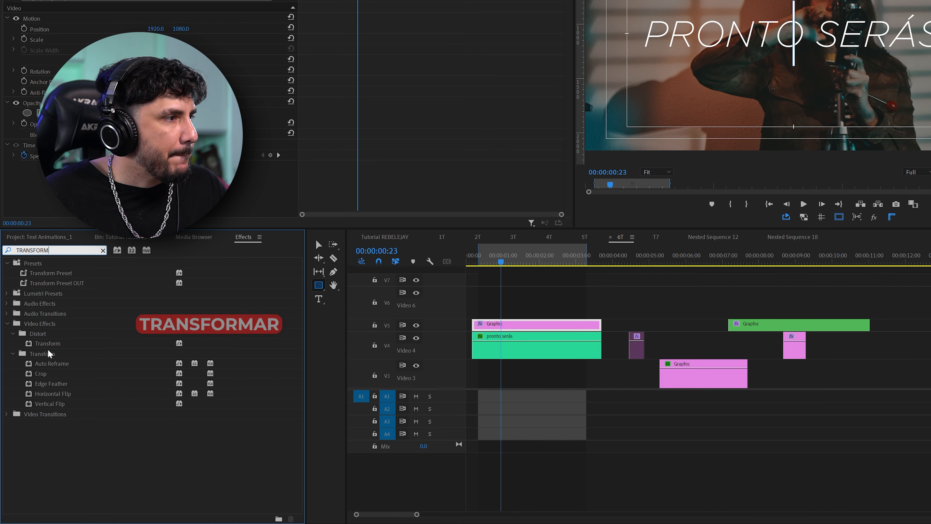
left_click_drag(50, 344, 513, 325)
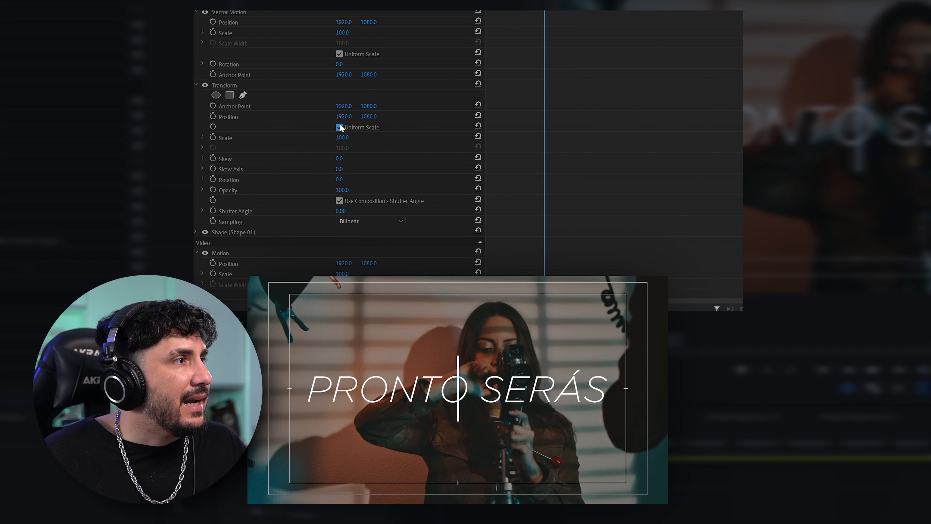
left_click(81, 139)
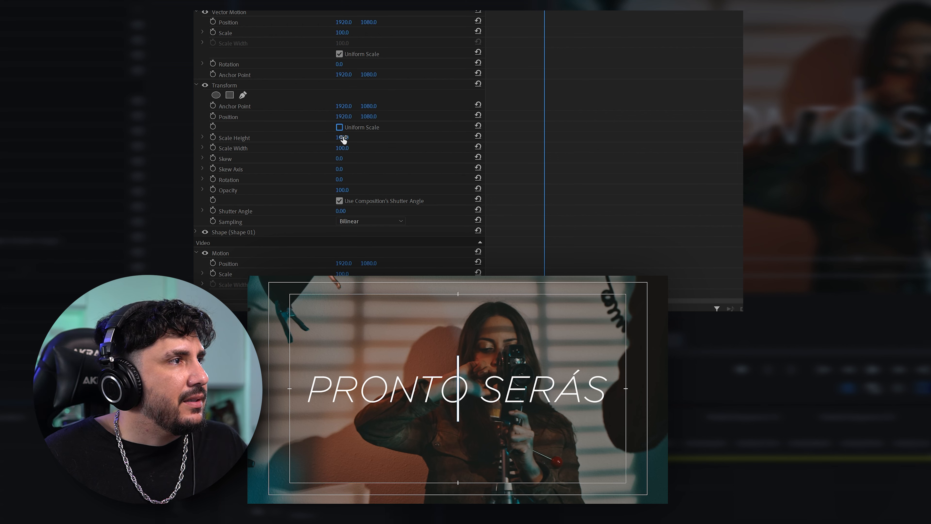
left_click_drag(343, 138, 312, 138)
key("ctrl+z")
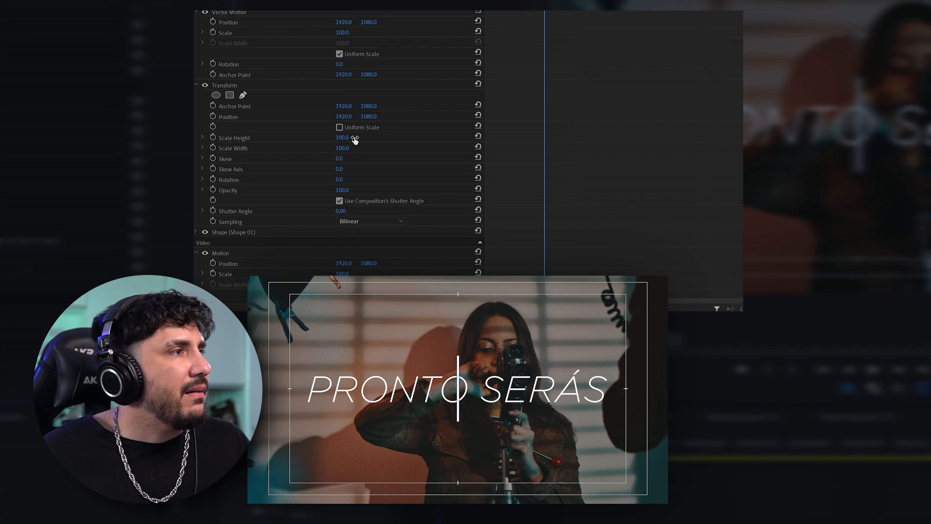
Keyframe the line's Transform Scale Height at 100, with an earlier keyframe at 0.
left_click(213, 137)
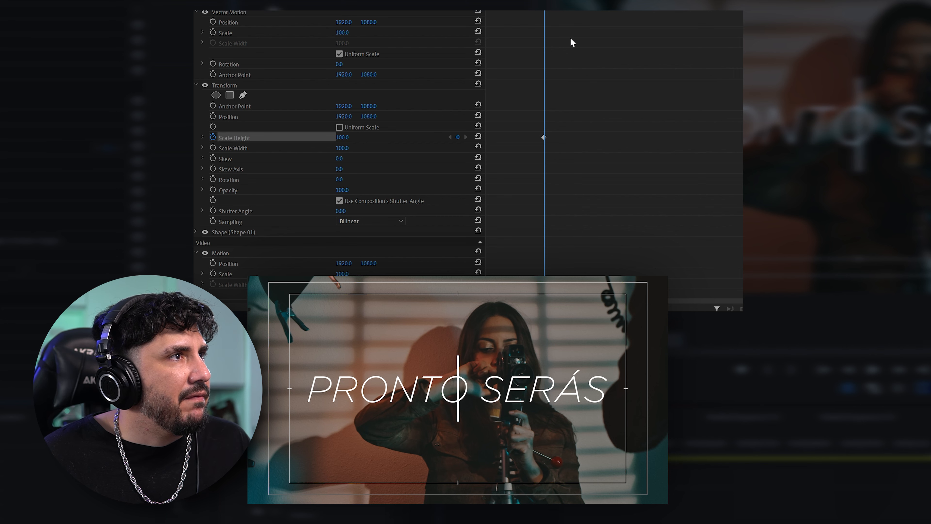
key("shift+Left")
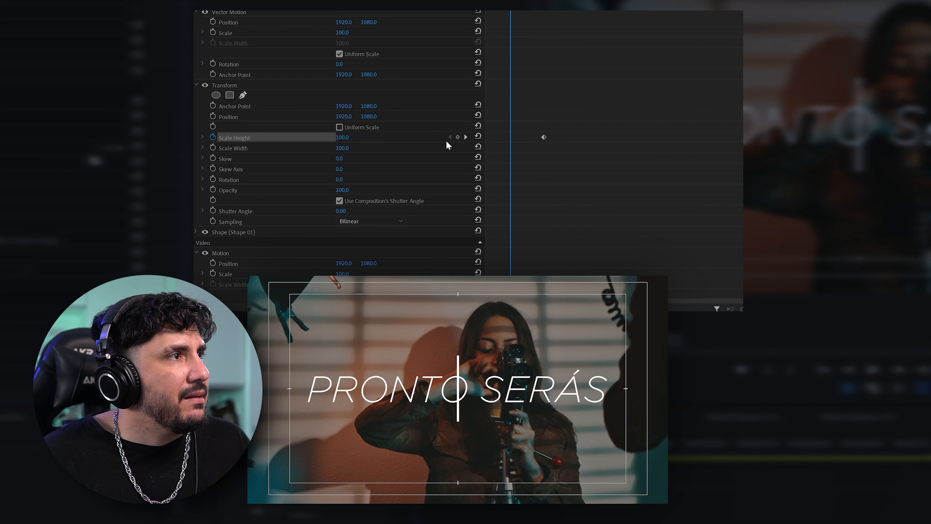
left_click(339, 138)
type("0")
key("Return")
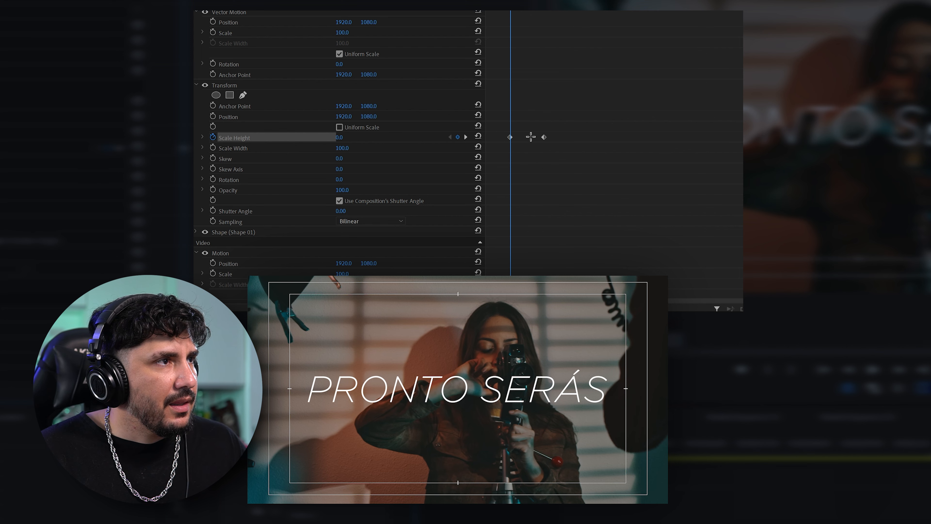
Apply Ease In and Ease Out to both Scale Height keyframes and lengthen the first keyframe's outgoing velocity handle.
right_click(544, 138)
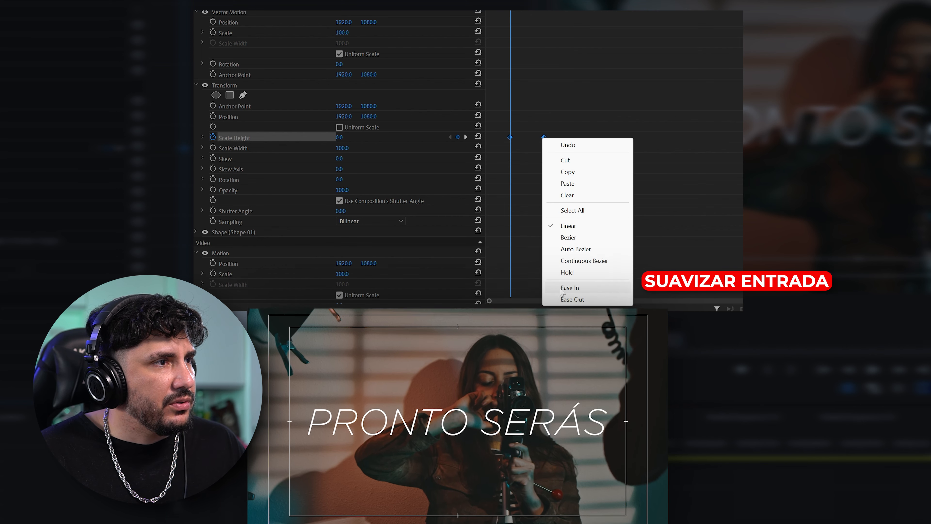
left_click(565, 289)
right_click(544, 137)
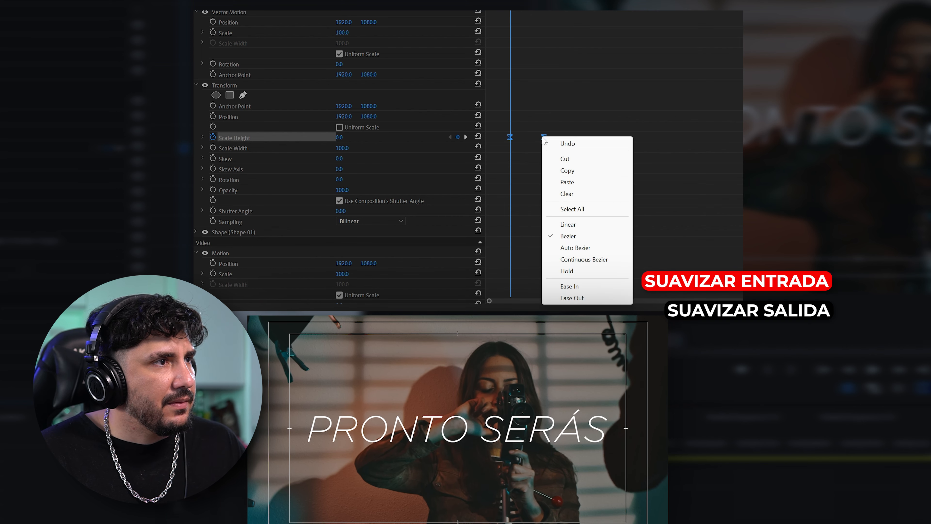
left_click(577, 298)
left_click(203, 137)
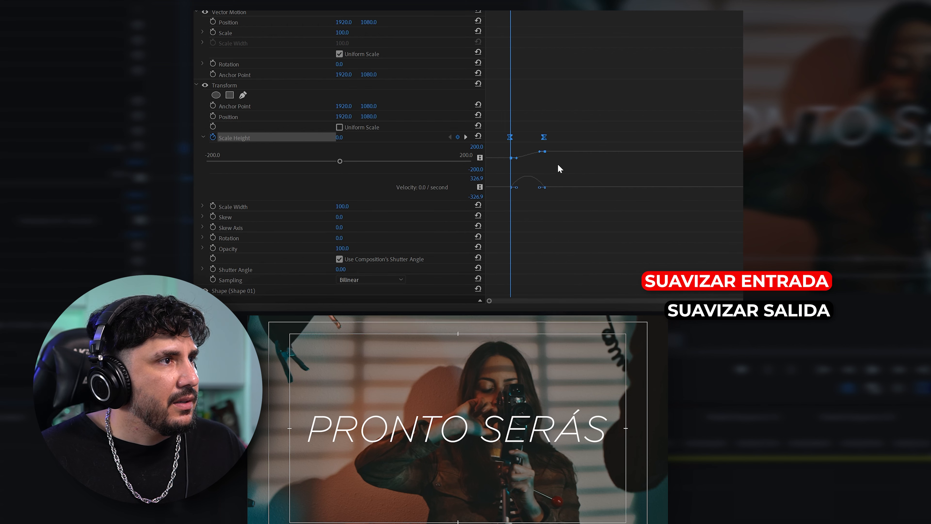
left_click_drag(521, 187, 525, 188)
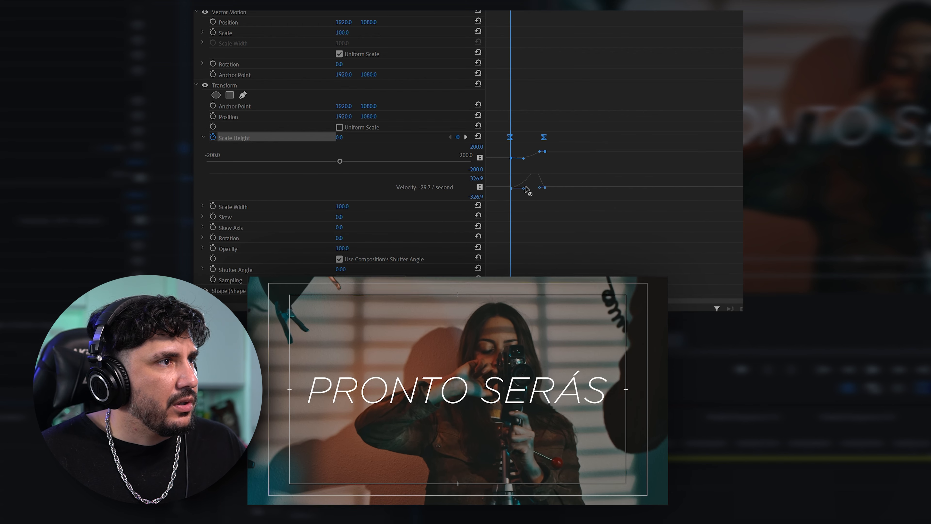
Play the line's growth, adjust the Scale Height keyframe timing, and move both keyframes closer to the clip's start.
left_click_drag(514, 7, 492, 7)
key("space")
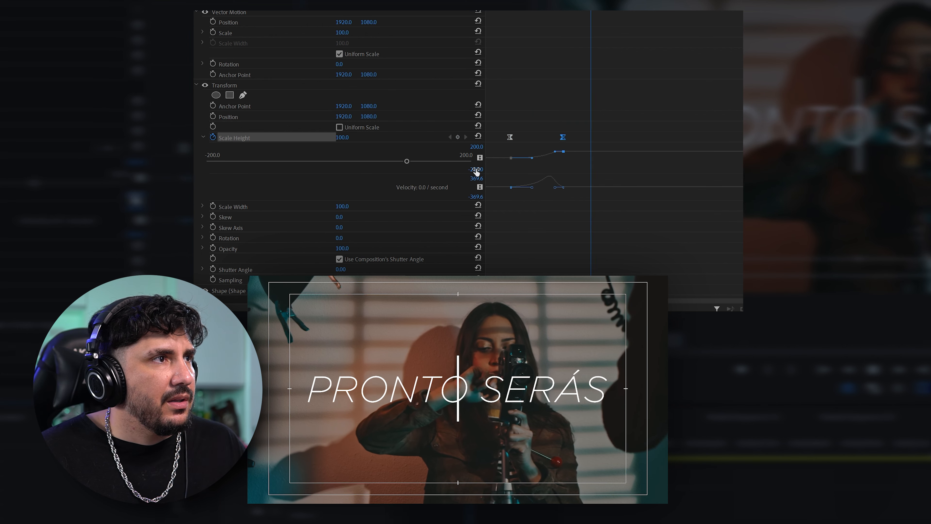
left_click_drag(510, 138, 531, 138)
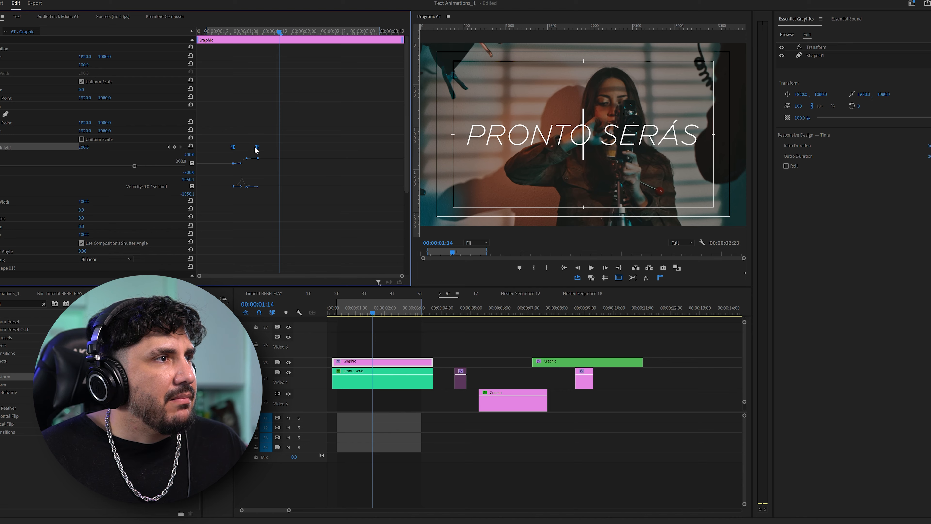
left_click_drag(256, 148, 236, 148)
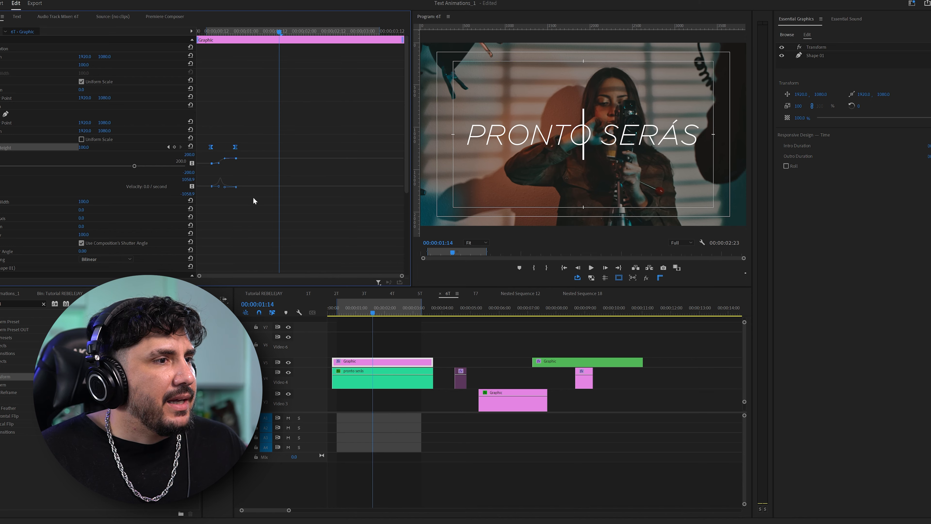
Disable the pronto serás clip on Video 4 and place the playhead at 00:00:01:02.
left_click(365, 386)
left_click(352, 311)
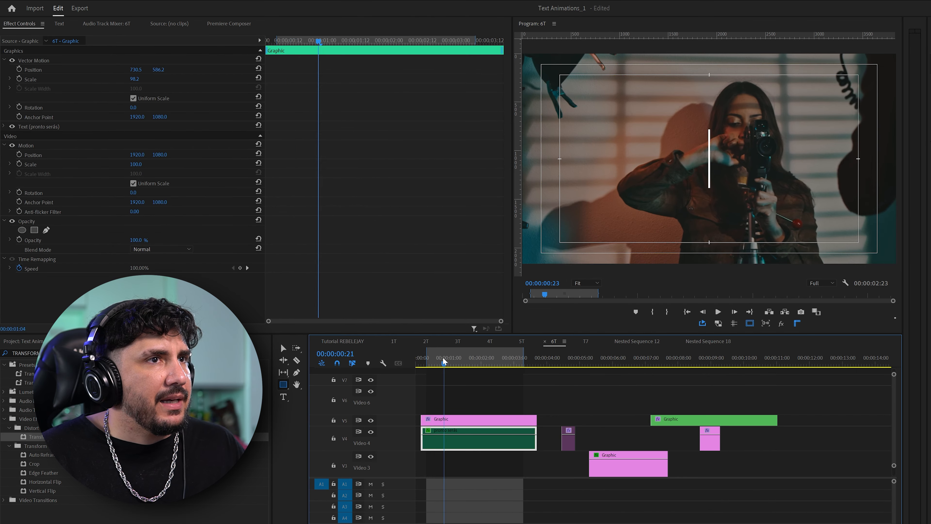
left_click_drag(444, 362, 450, 361)
Keyframe the line's Transform Position at 1920, 1080 on the current frame and set its X to 2743 at 00:00:01:22.
left_click(472, 422)
scroll(16, 121, "down", 2)
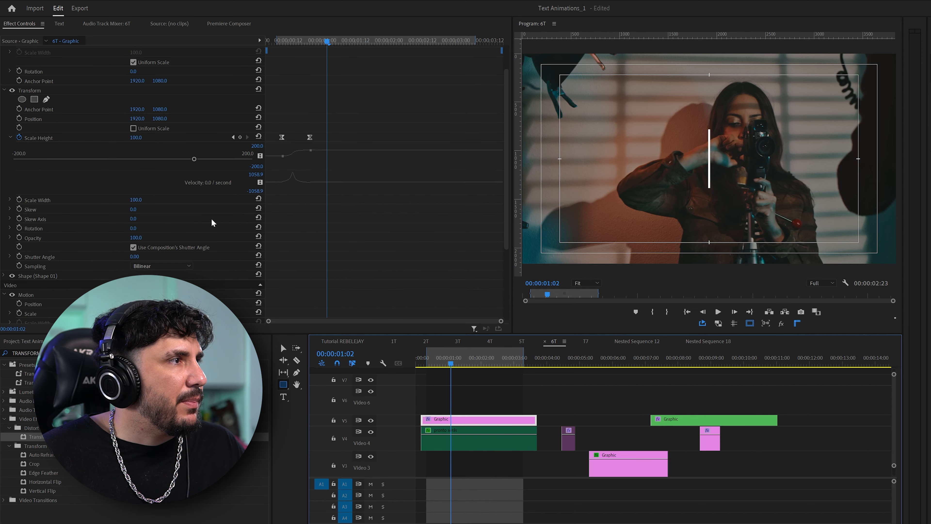
left_click(19, 118)
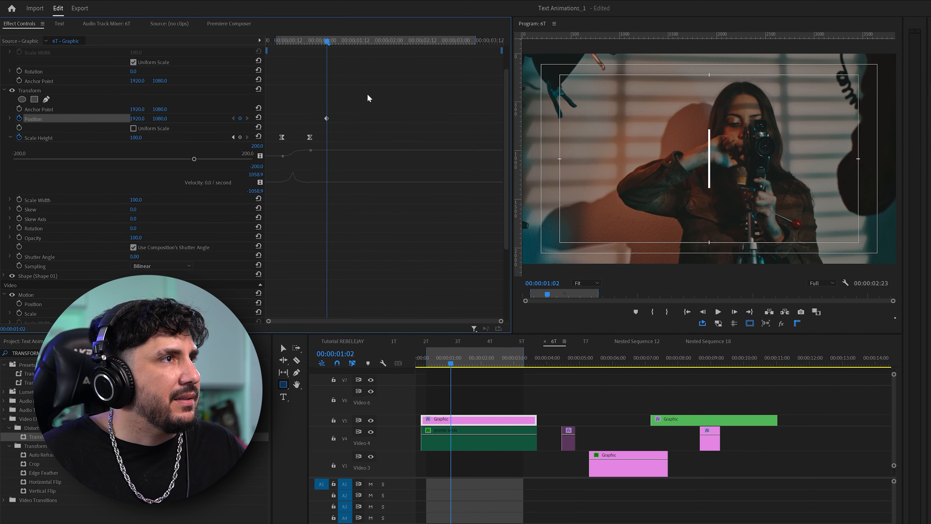
left_click_drag(348, 40, 383, 41)
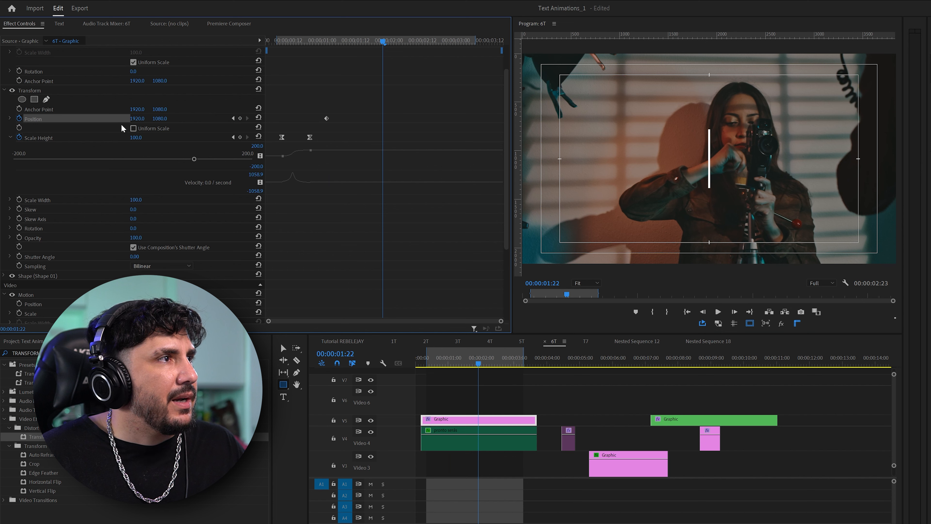
left_click_drag(134, 119, 212, 137)
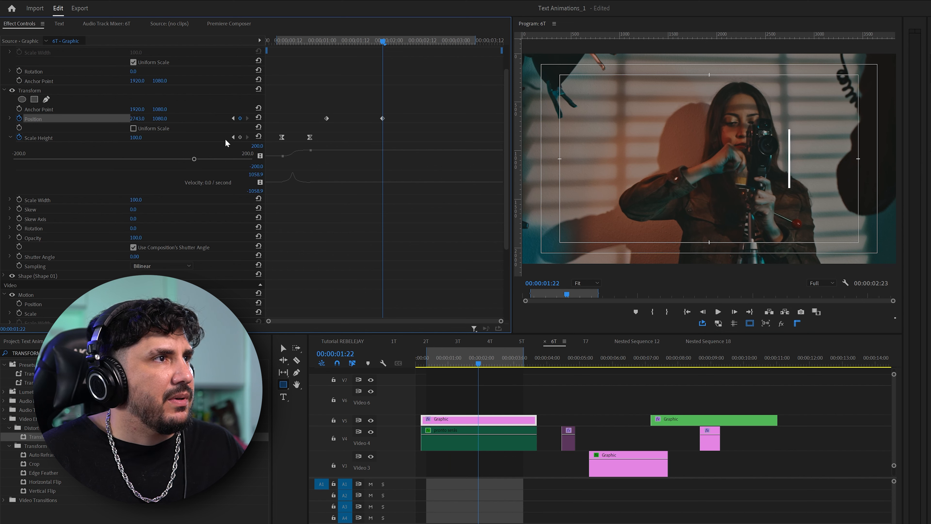
Ease both Transform Position keyframes of the line and lengthen the first keyframe's outgoing velocity handle.
left_click_drag(431, 136, 311, 96)
key("F9")
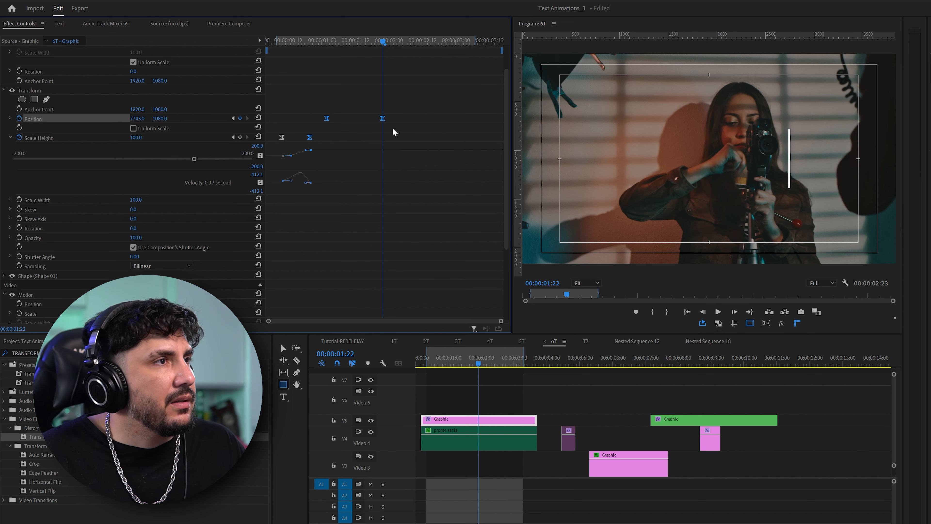
left_click(10, 118)
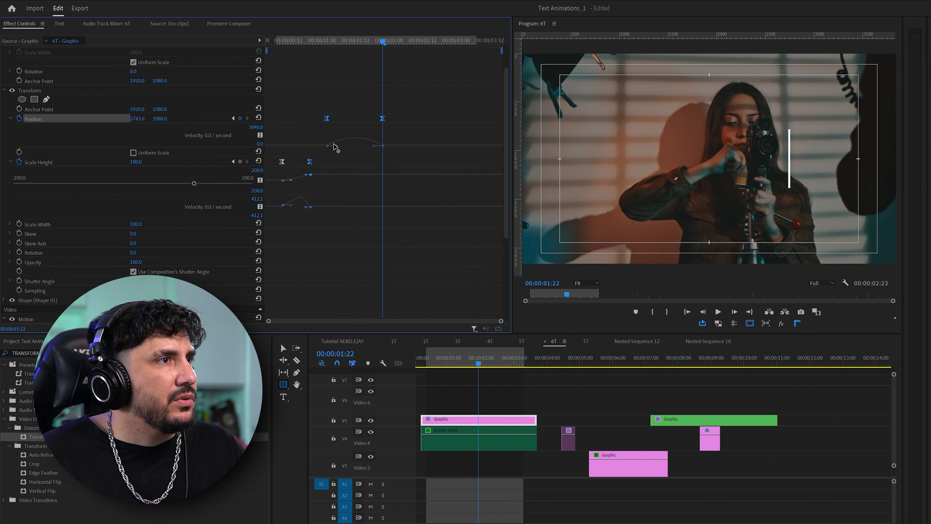
left_click_drag(337, 147, 351, 150)
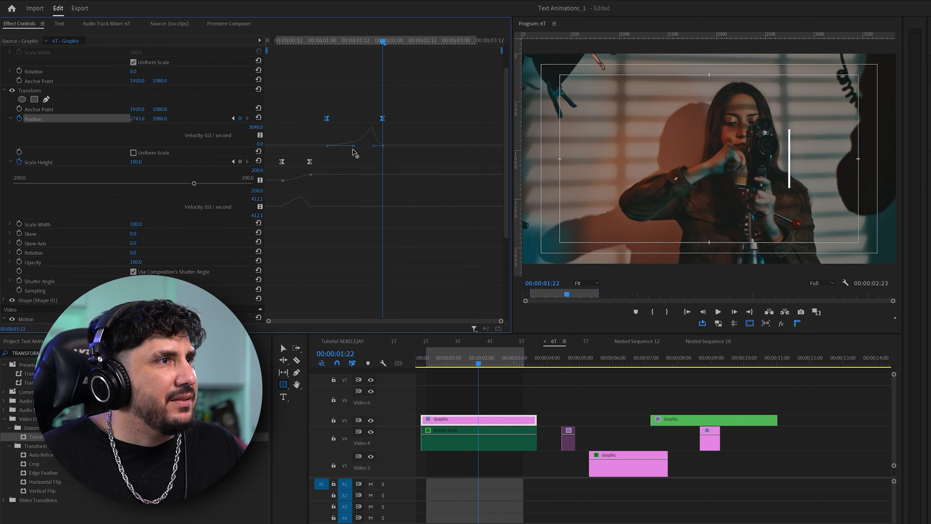
Lengthen the last Position keyframe's incoming velocity handle and turn off Use Composition's Shutter Angle, with Shutter Angle at 100.
key("space")
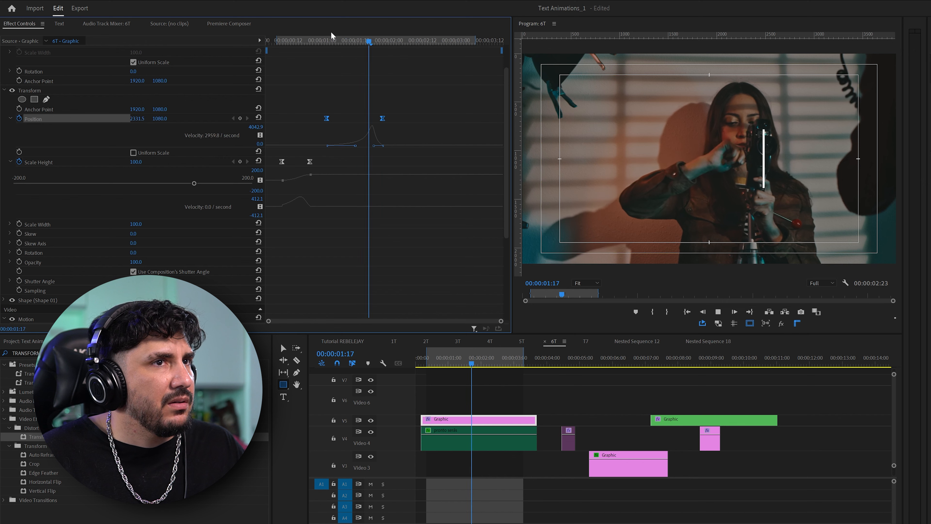
key("space")
left_click_drag(374, 146, 365, 146)
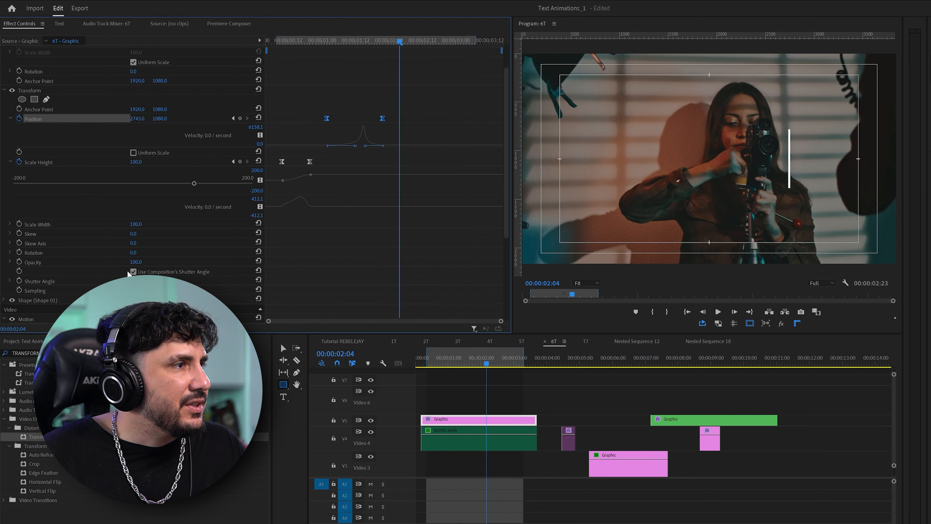
left_click(132, 272)
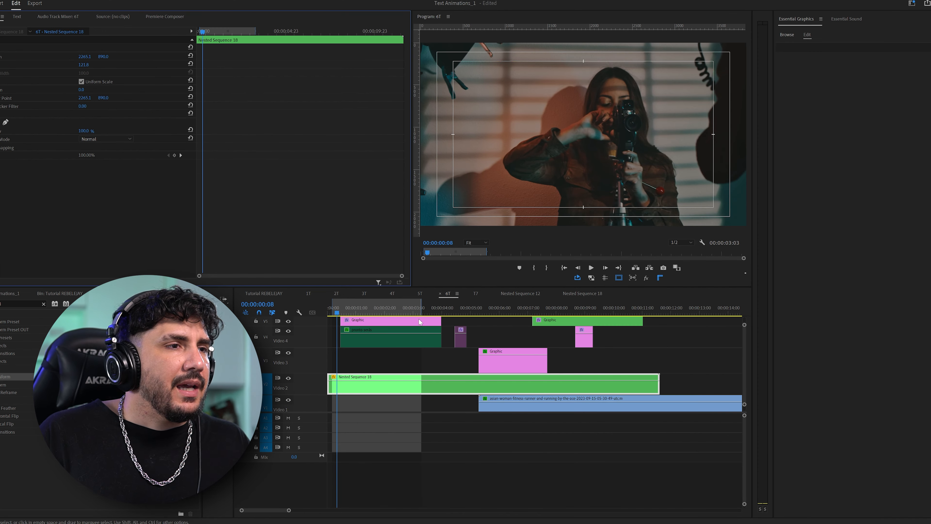
Extend the sequence out point to the end of the line clip and re-enable the pronto serás clip on Video 4.
left_click_drag(422, 309, 441, 312)
left_click(353, 309)
left_click(355, 338)
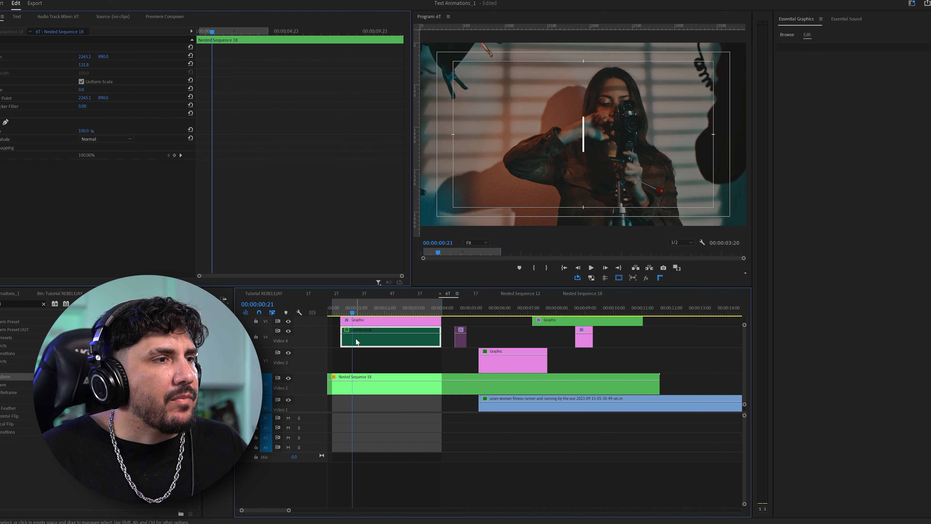
Add a second Transform effect above the existing one on the line clip and set its Position X to 466.
left_click(357, 322)
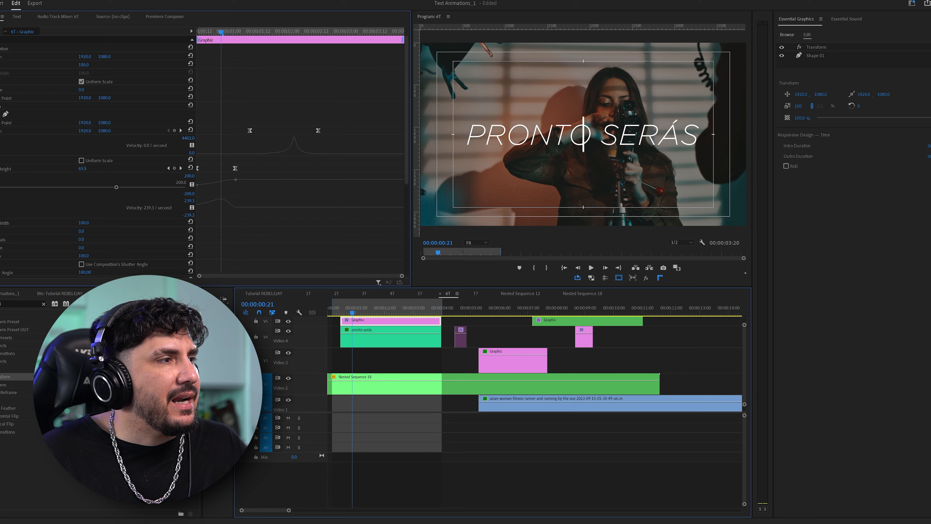
left_click_drag(27, 382, 831, 52)
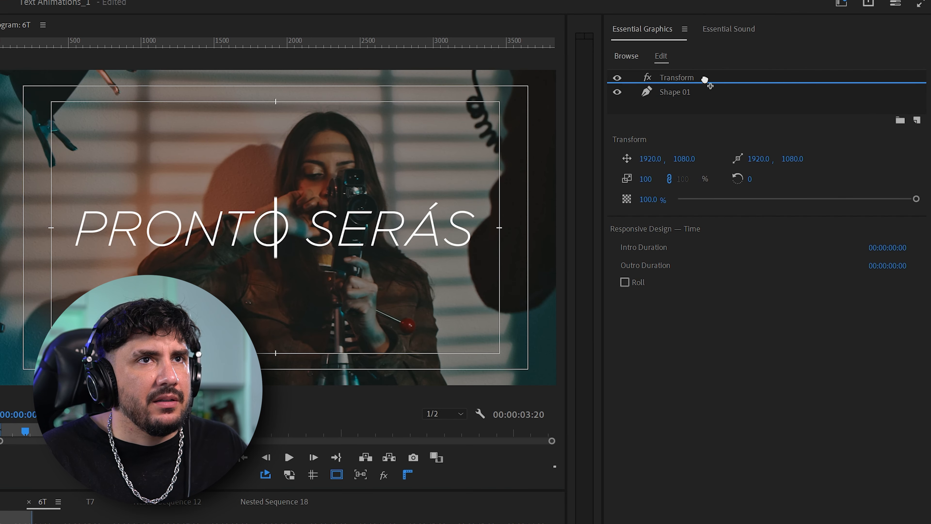
left_click_drag(705, 79, 708, 78)
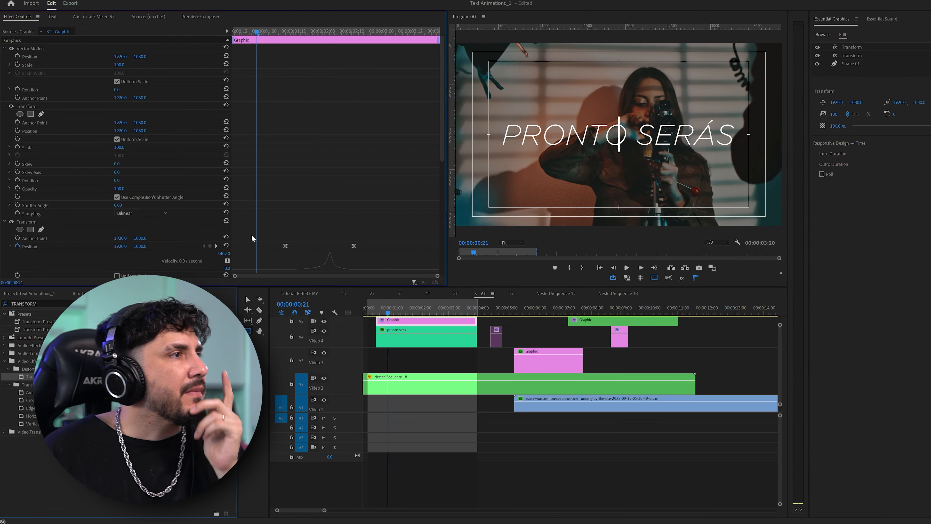
left_click(854, 49)
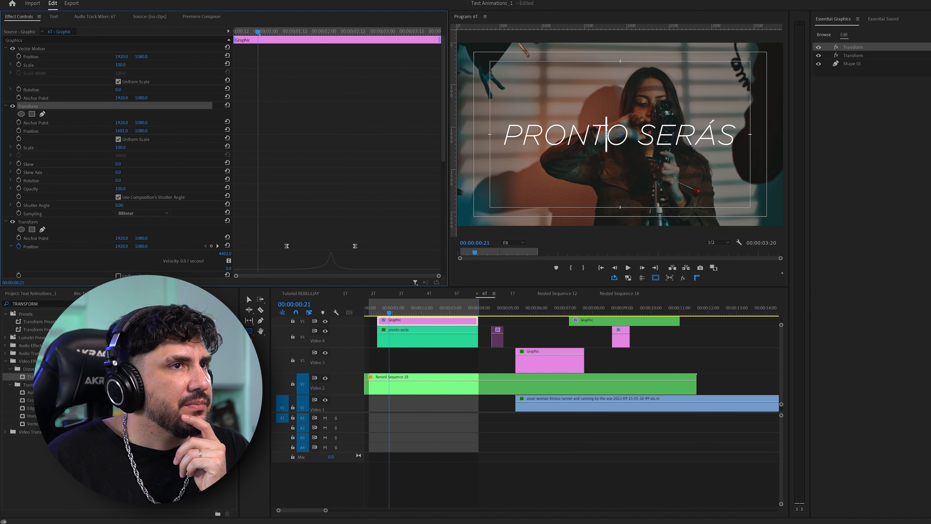
At 00:00:02:13, set the line's keyframed Transform Position X to 4828, placing it past the title's end, and play the move.
left_click_drag(387, 313, 434, 293)
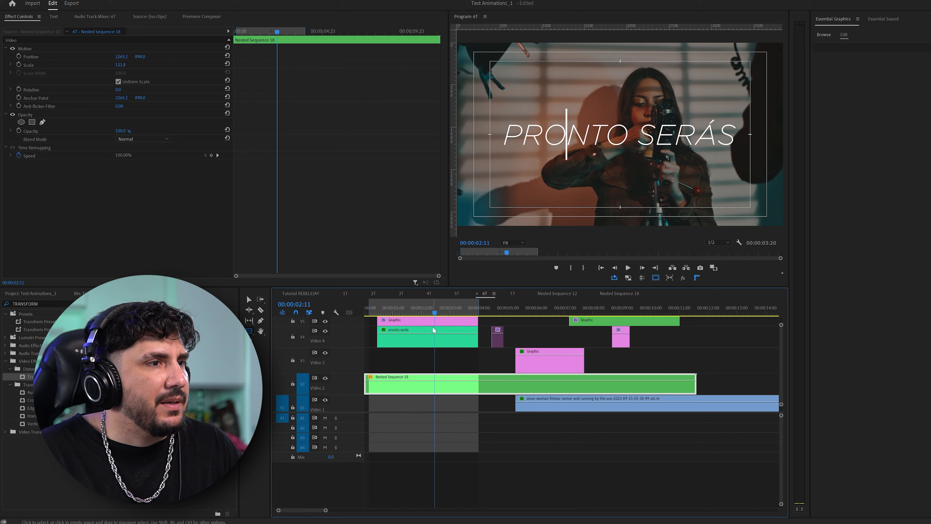
left_click(434, 324)
scroll(426, 345, "up", 2)
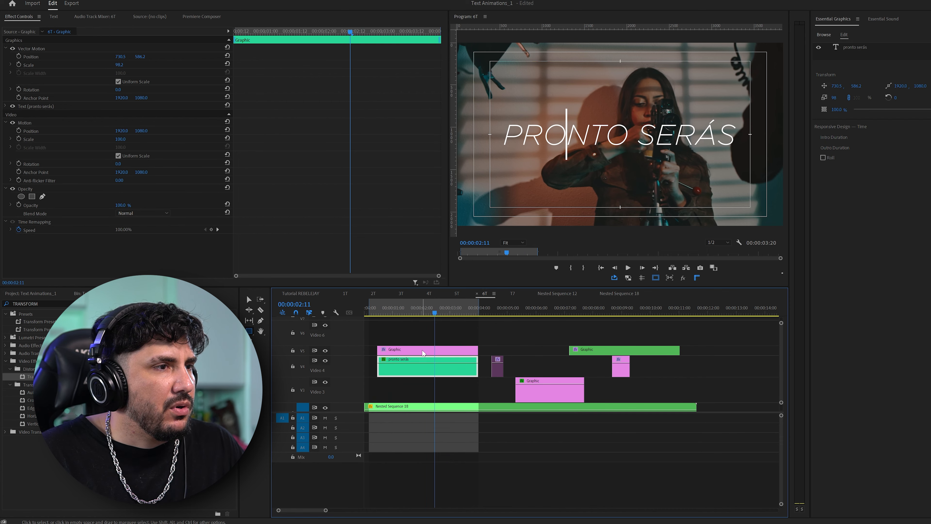
left_click(423, 352)
left_click_drag(351, 32, 355, 32)
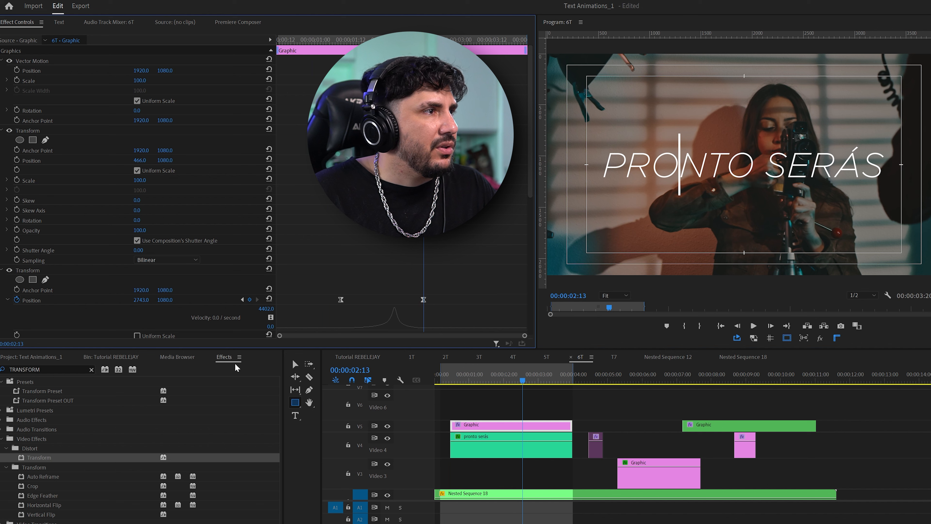
left_click_drag(141, 300, 905, 300)
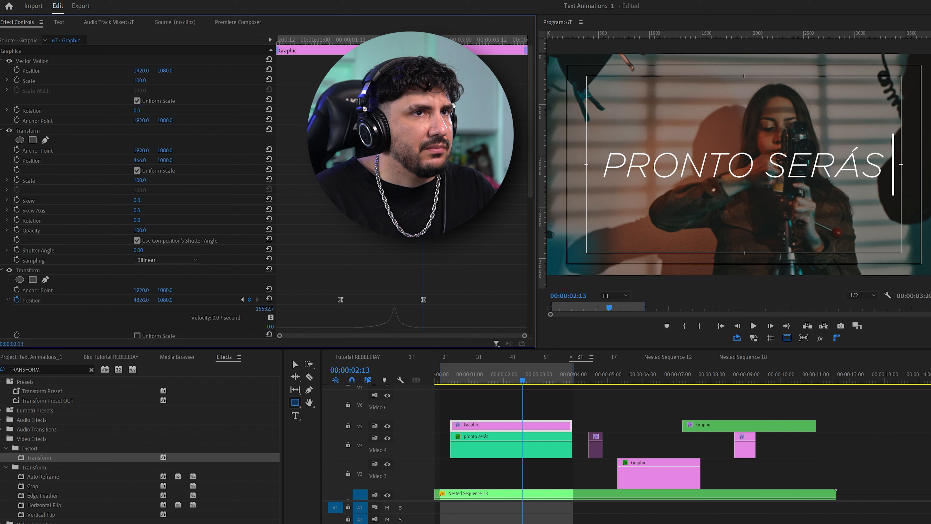
left_click(455, 371)
key("space")
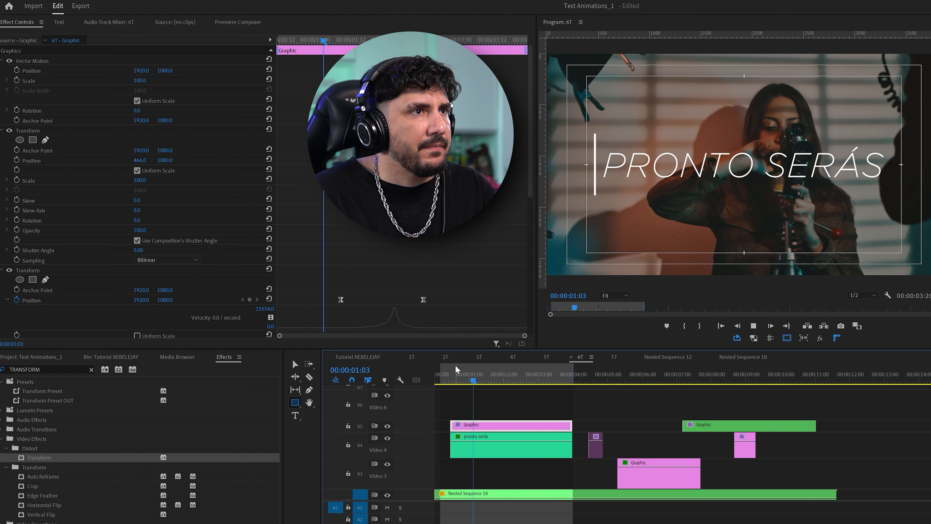
key("space")
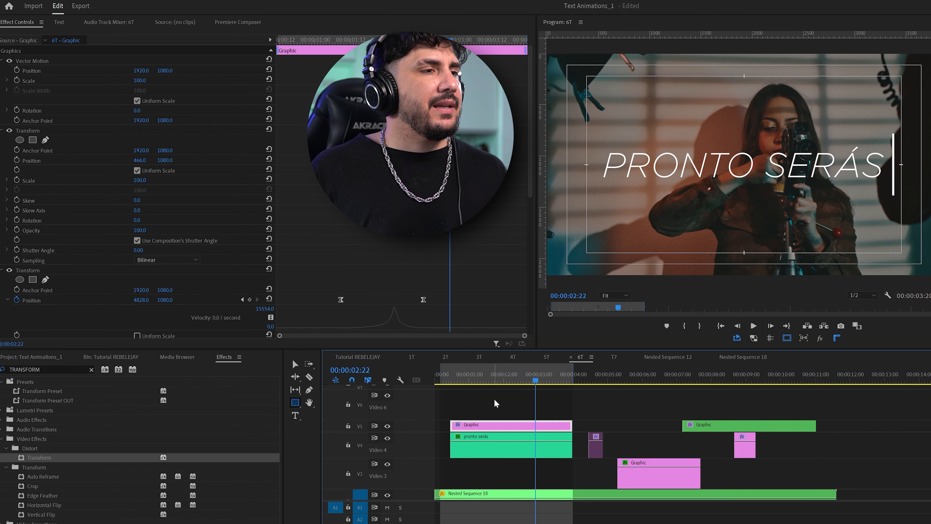
Draw a rectangle about 3224 by 1854 px covering the title up to the line and fill it with bright green.
left_click(493, 405)
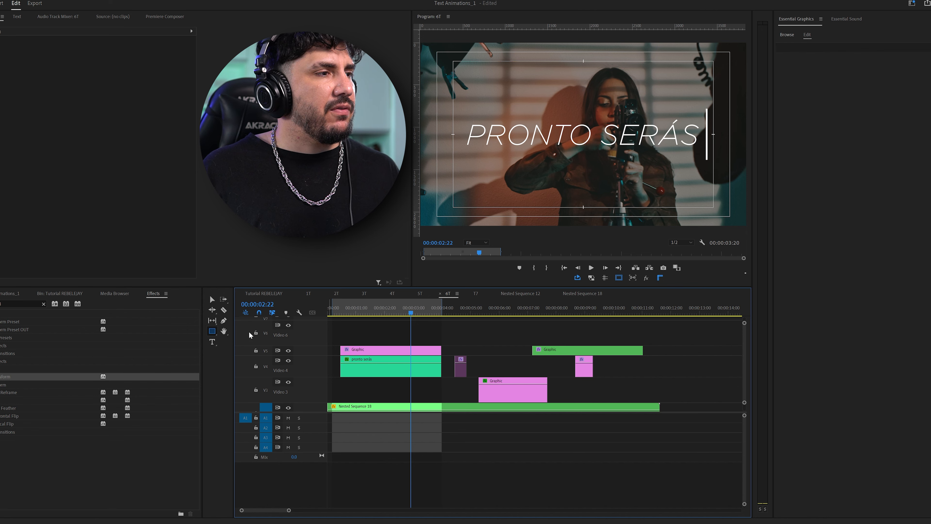
mouse_move(433, 58)
left_mouse_down()
mouse_move(521, 136)
mouse_move(642, 199)
mouse_move(706, 215)
left_mouse_up()
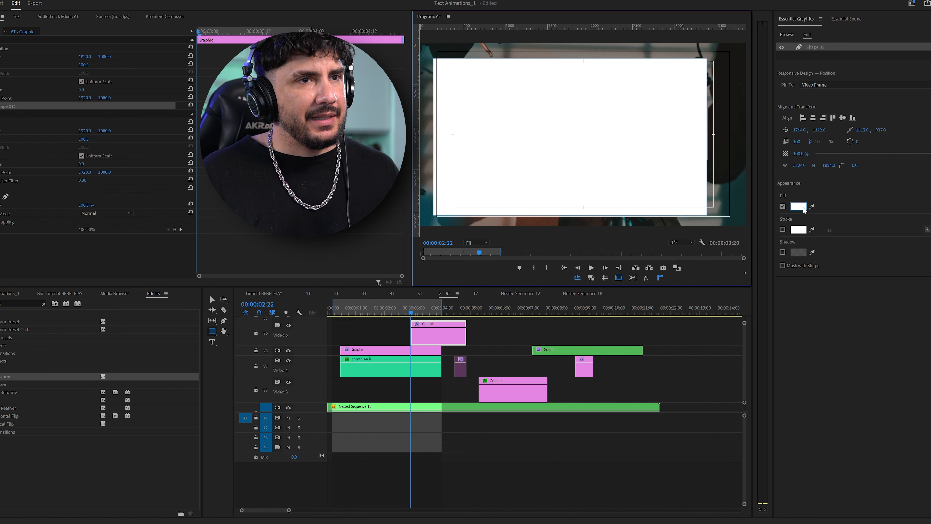
left_click(804, 230)
left_click_drag(482, 230, 480, 239)
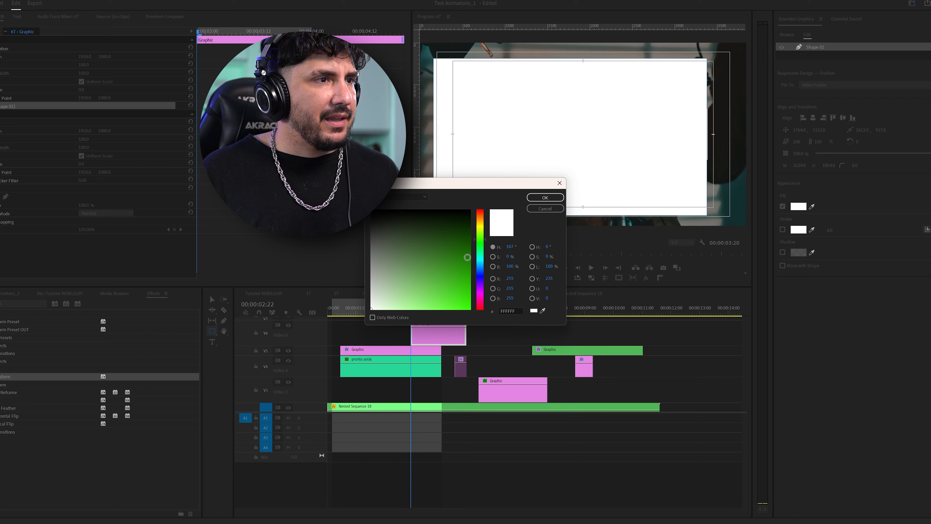
left_click(451, 211)
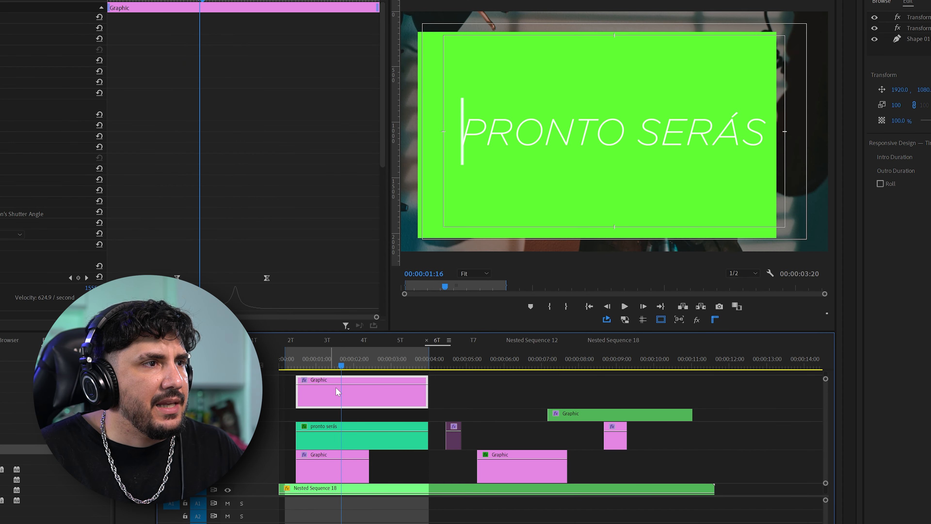
Place the green rectangle clip on Video 5, between the line and title clips, and extend it to their end.
left_click(343, 440)
left_click_drag(336, 455, 335, 419)
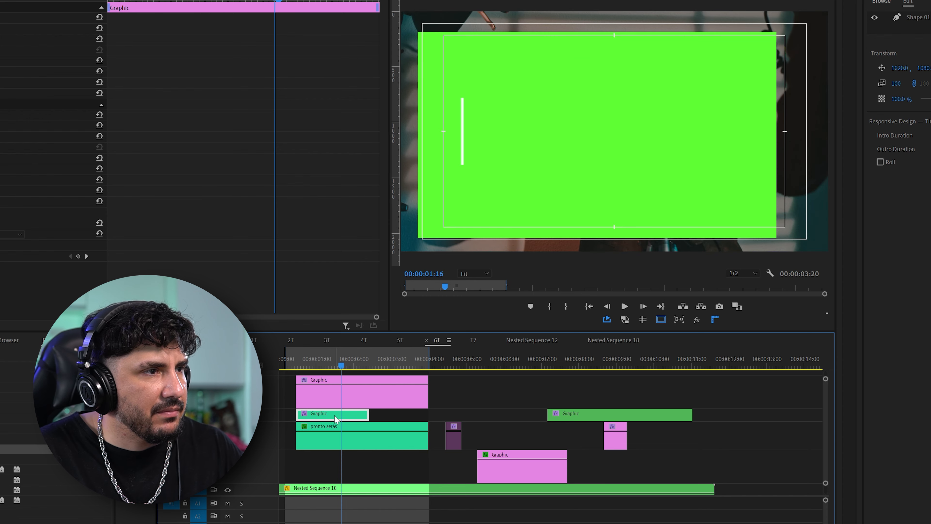
left_click_drag(369, 415, 428, 414)
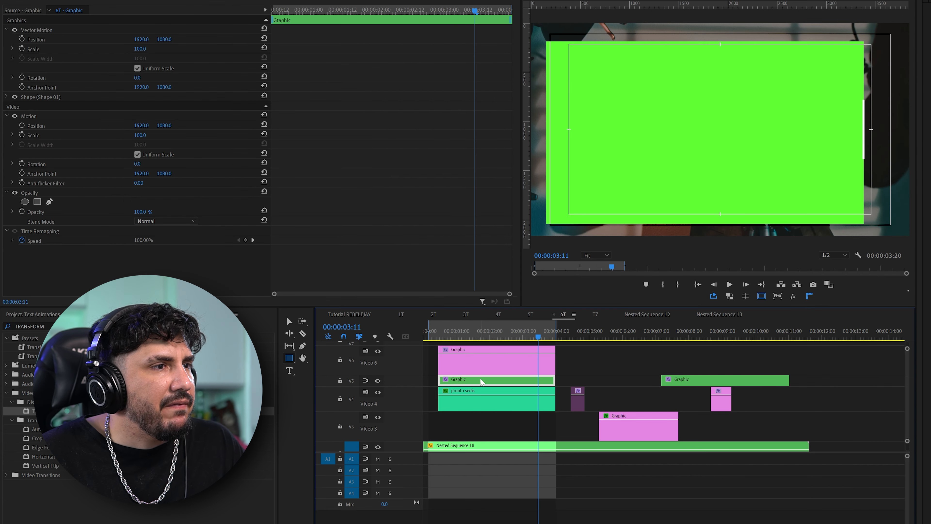
Apply a Transform effect to the green rectangle clip and place the playhead at its start, 00:00:00:11.
left_click_drag(29, 410, 463, 387)
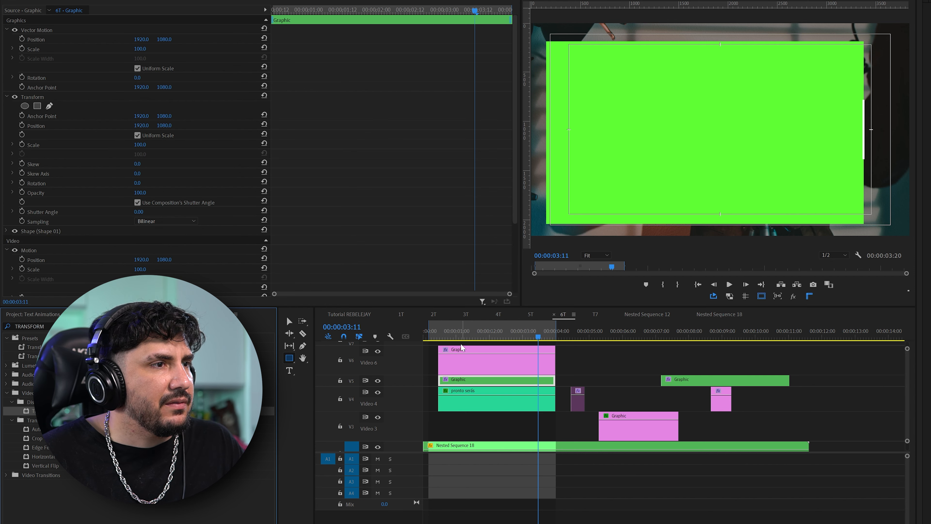
left_click_drag(457, 338, 445, 338)
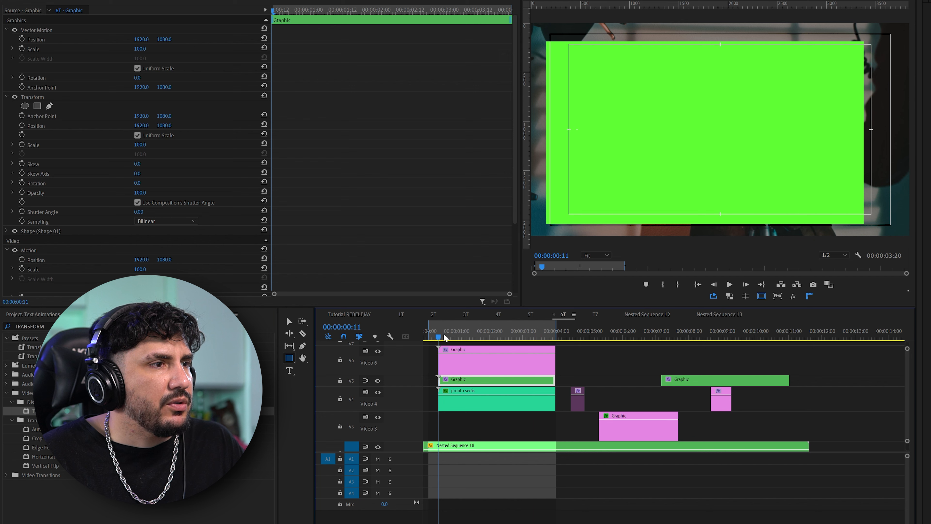
Copy the line clip's keyframed Transform effect and paste it onto the green rectangle clip in place of its unkeyed Transform.
left_click(453, 371)
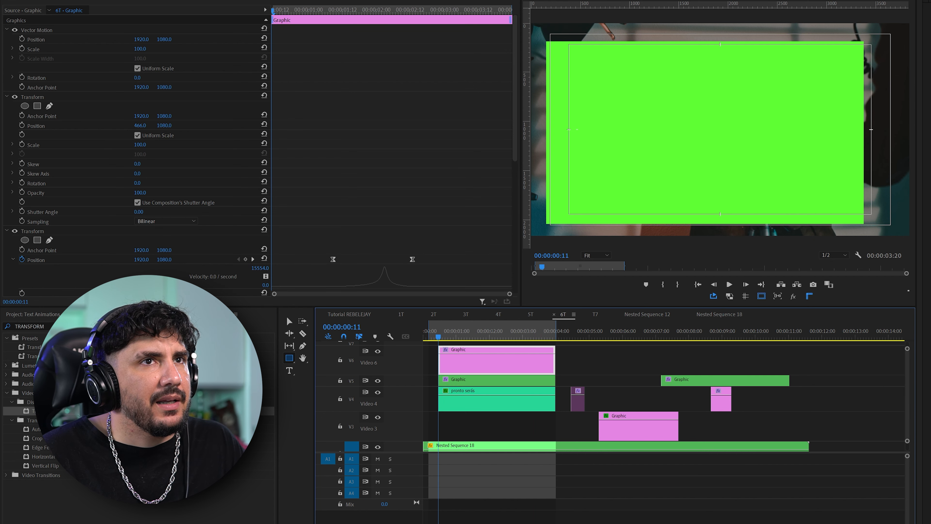
left_click(40, 231)
scroll(314, 161, "down", 4)
scroll(141, 150, "up", 4)
scroll(79, 192, "down", 2)
left_click(35, 196)
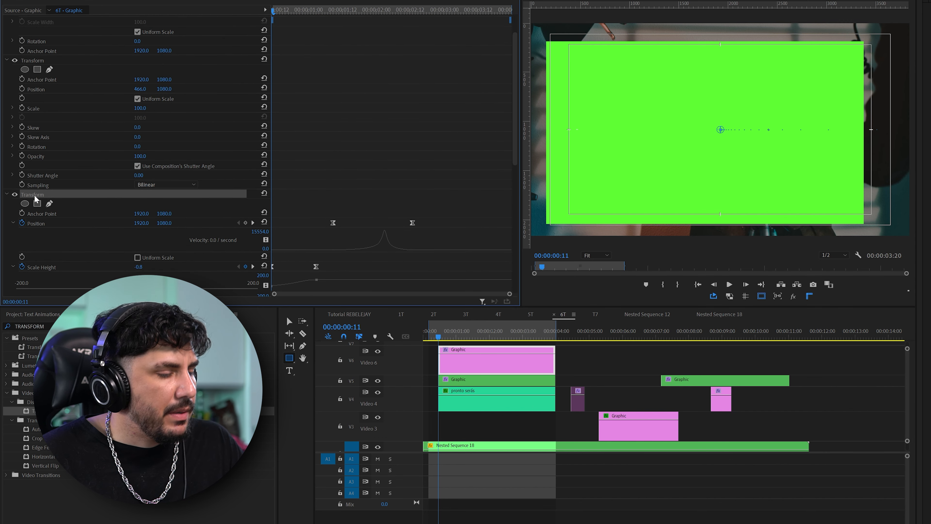
left_click(469, 383)
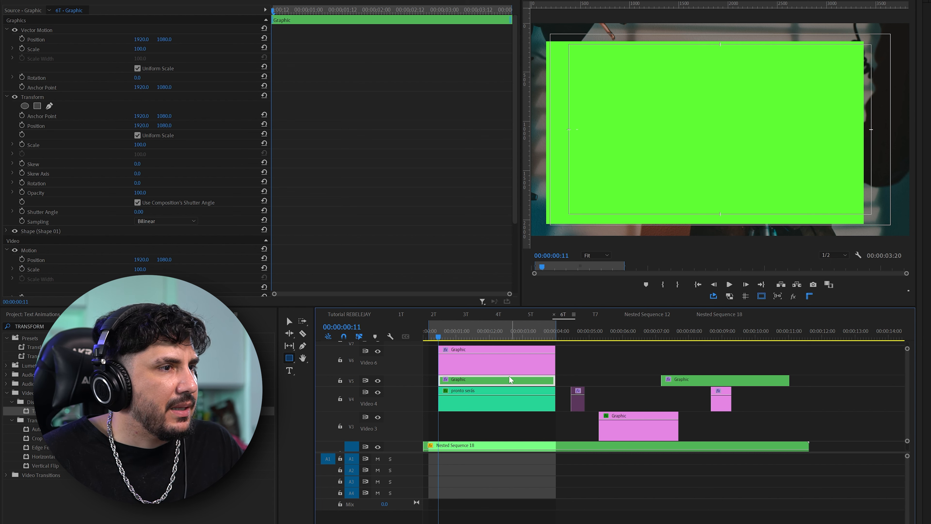
left_click(34, 98)
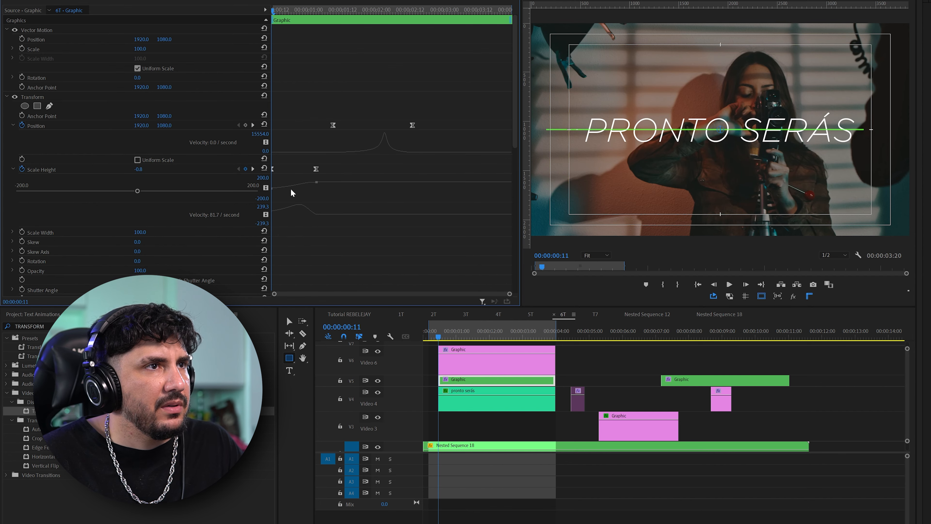
Add a second Transform to the green rectangle clip, shift its Position X until the rectangle's right edge meets the line, and scrub through the move.
left_click(440, 338)
left_click_drag(439, 339, 479, 316)
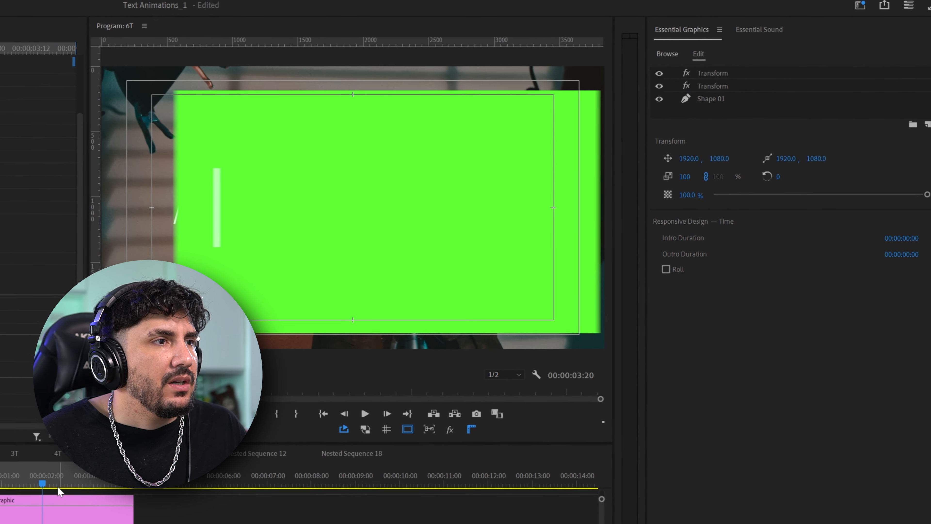
left_click_drag(102, 473, 114, 471)
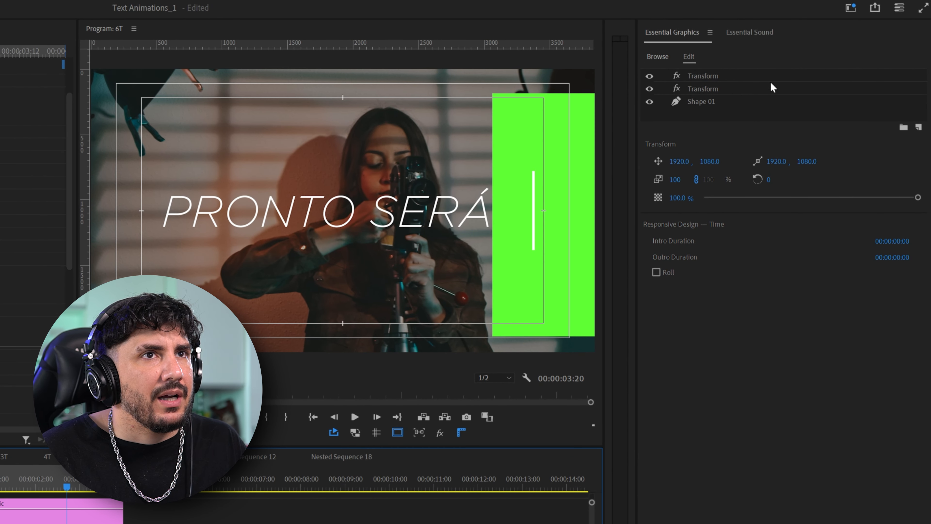
left_click(712, 77)
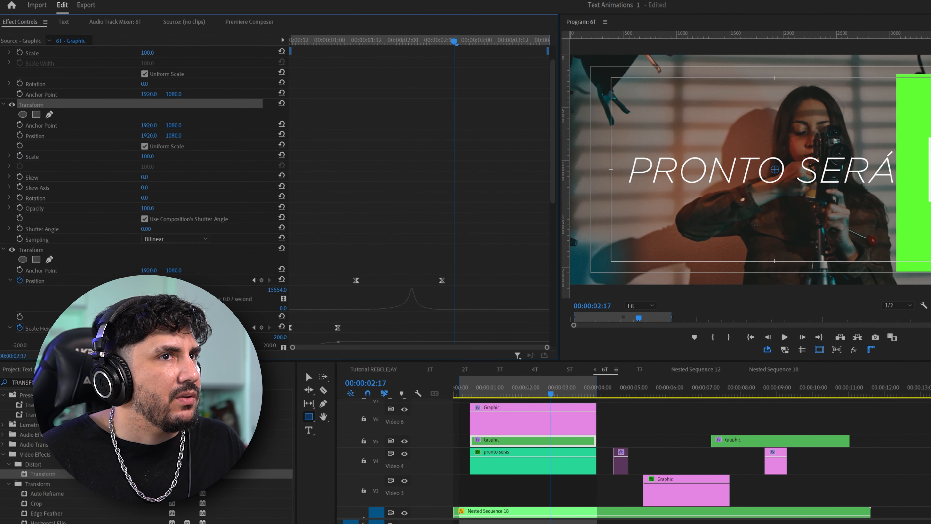
left_click_drag(149, 136, 42, 136)
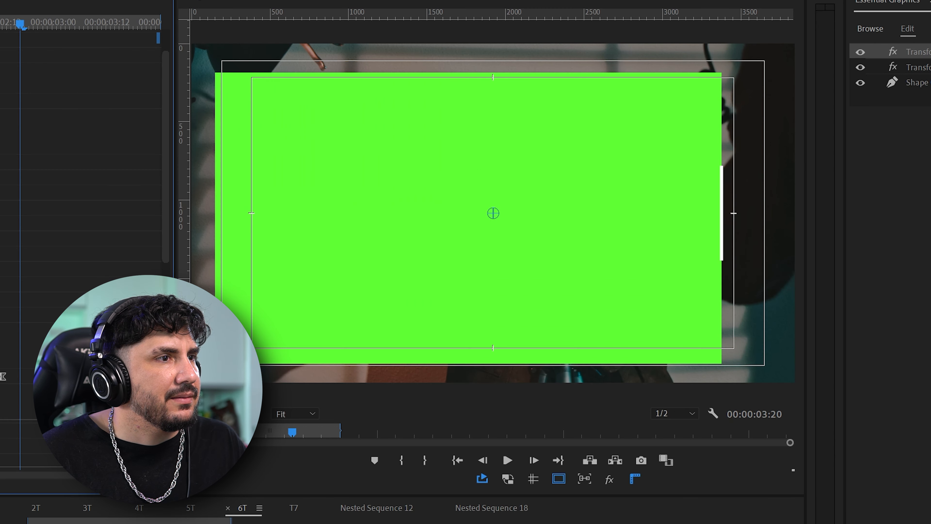
left_click_drag(162, 523, 59, 491)
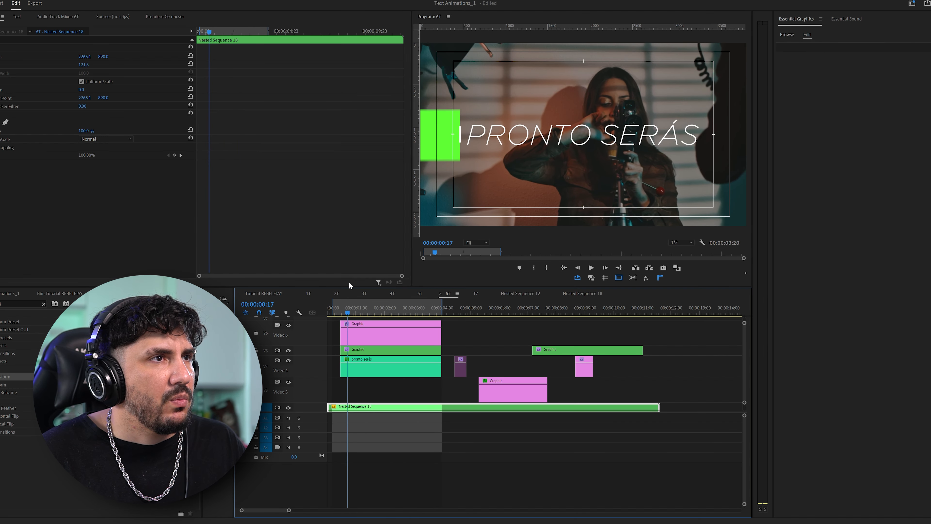
mouse_move(349, 285)
left_mouse_down()
mouse_move(411, 286)
mouse_move(354, 287)
mouse_move(363, 297)
left_mouse_up()
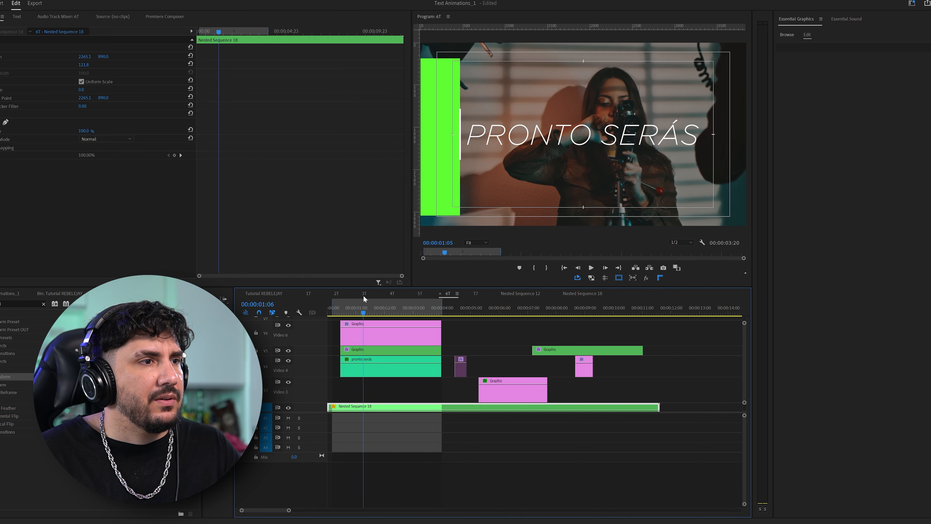
Nest the PRONTO SERÁS title clip on Video 4, keeping the suggested sequence name.
left_click(365, 368)
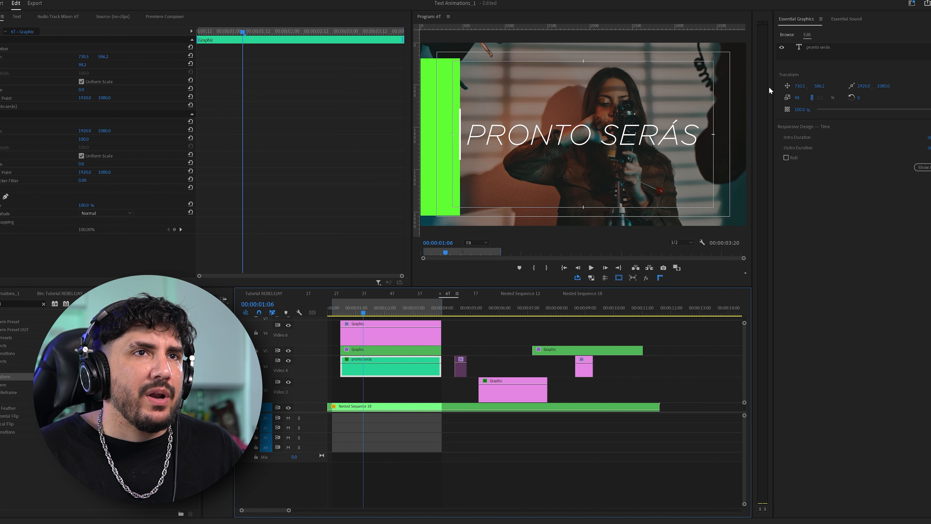
left_click(815, 48)
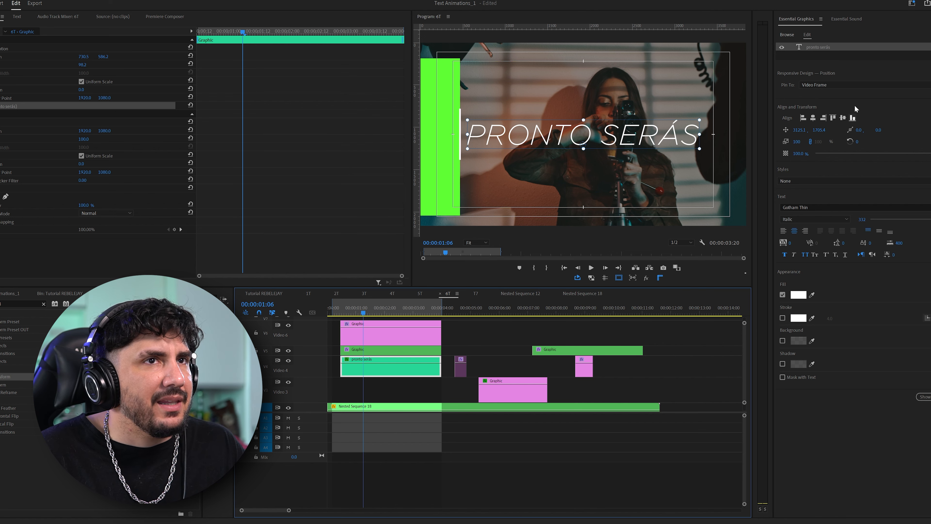
right_click(395, 375)
left_click(426, 322)
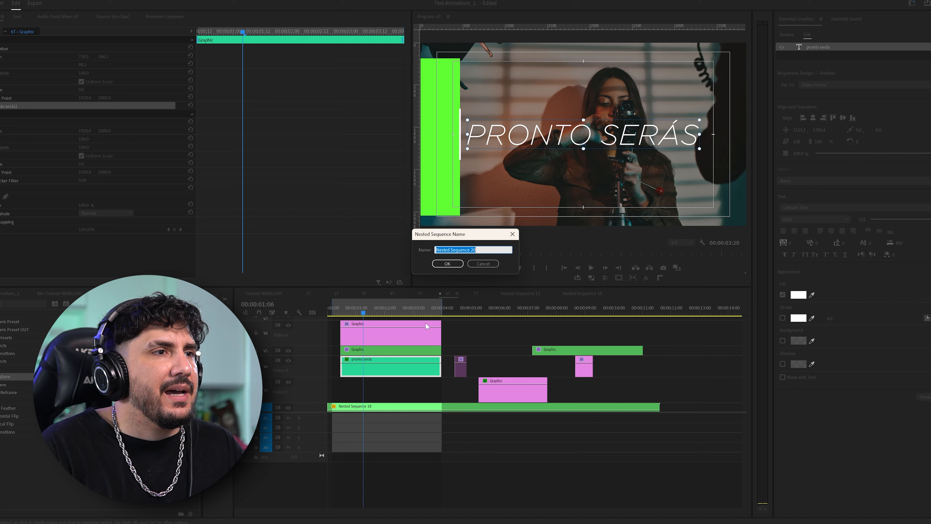
key("Return")
Apply Track Matte Key to the nested title clip, set its Matte to Video 5, and scrub back through the reveal.
left_click_drag(379, 382, 336, 369)
left_click(3, 304)
type("TRACK M")
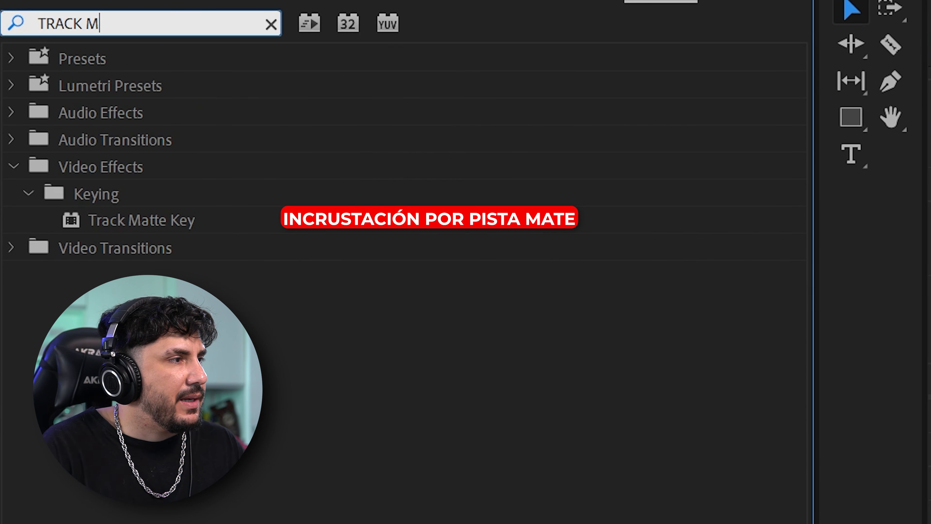
left_click_drag(152, 225, 486, 403)
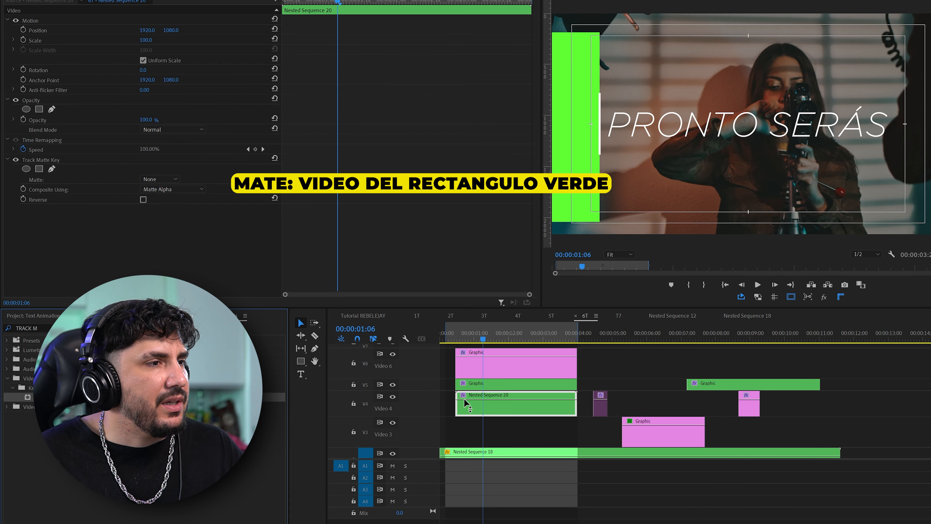
left_click(166, 179)
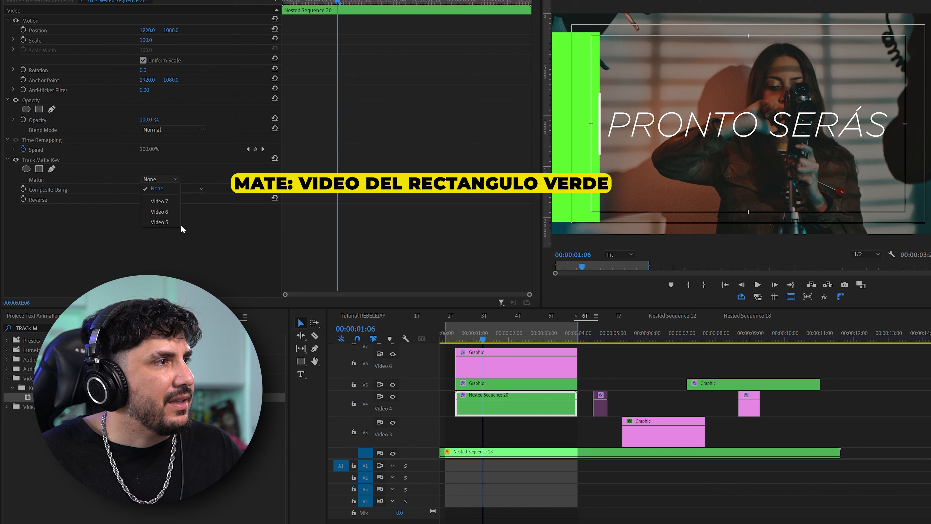
left_click(177, 224)
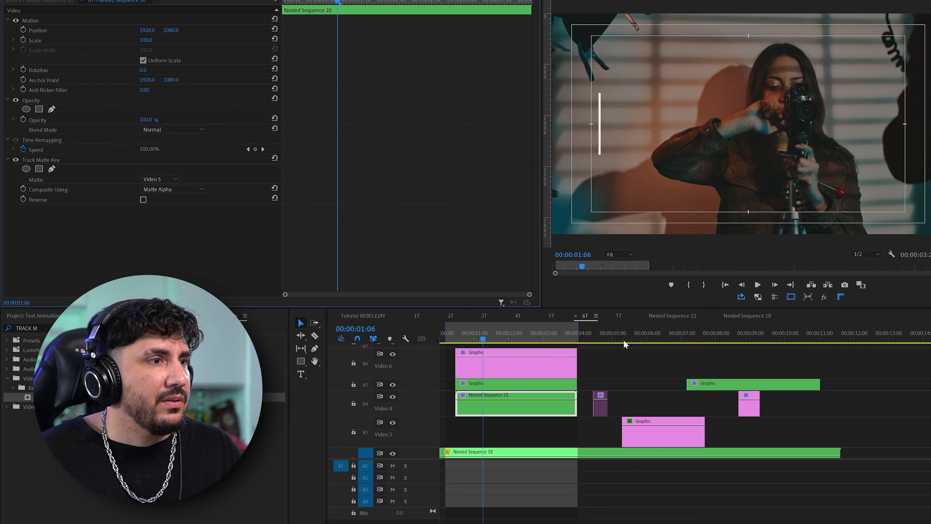
left_click_drag(478, 337, 458, 323)
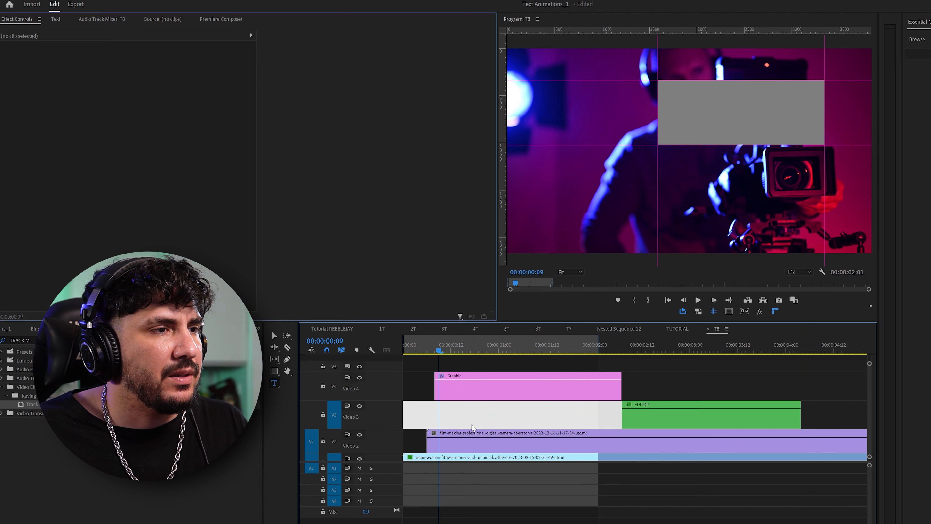
In sequence T8, move the gray rectangle clip from Video 4 to Video 3, directly above the camera operator clip.
left_click(455, 443)
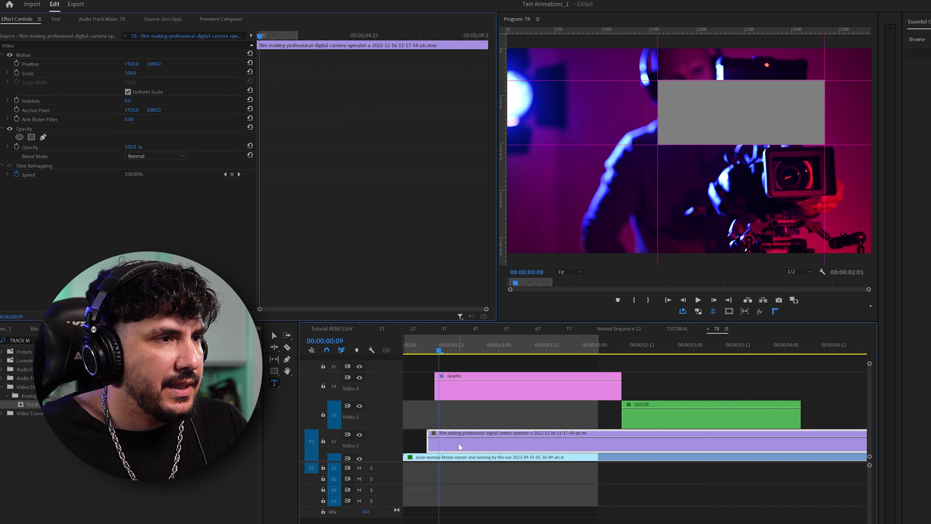
left_click(462, 388)
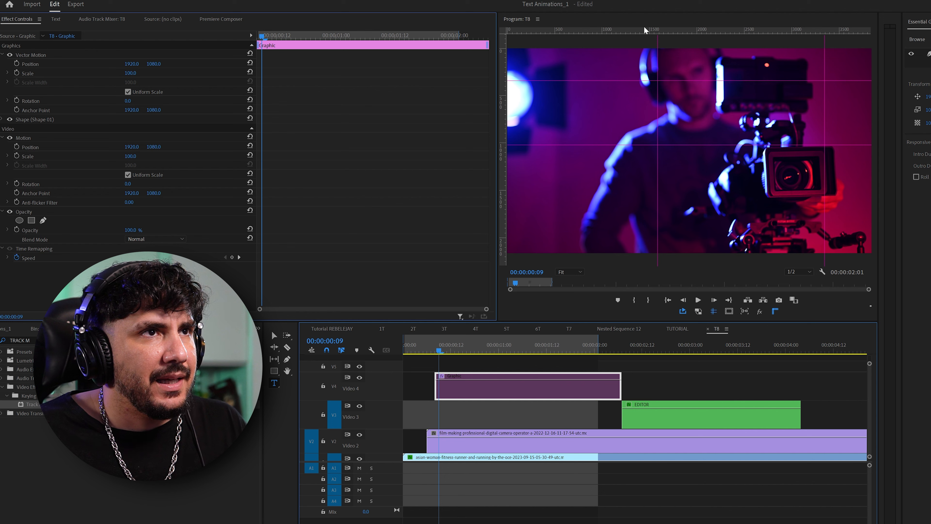
key("v")
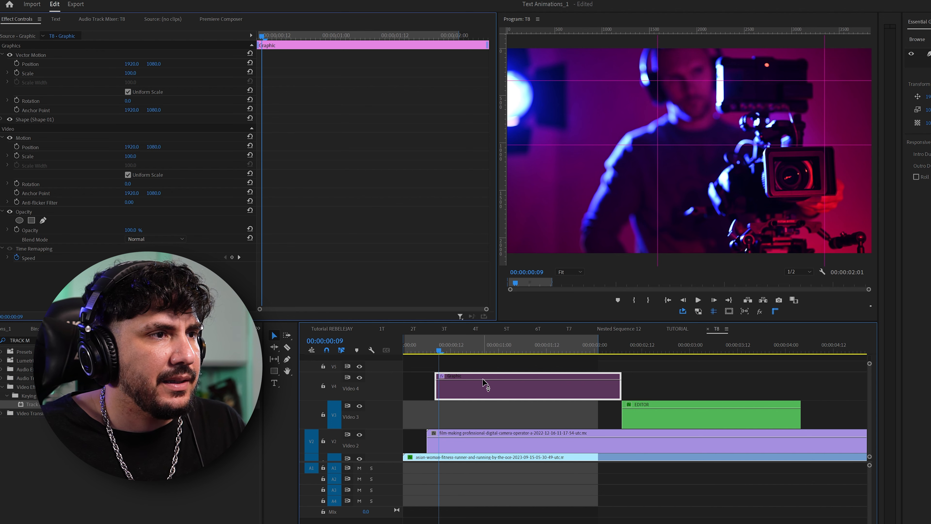
left_click(484, 390)
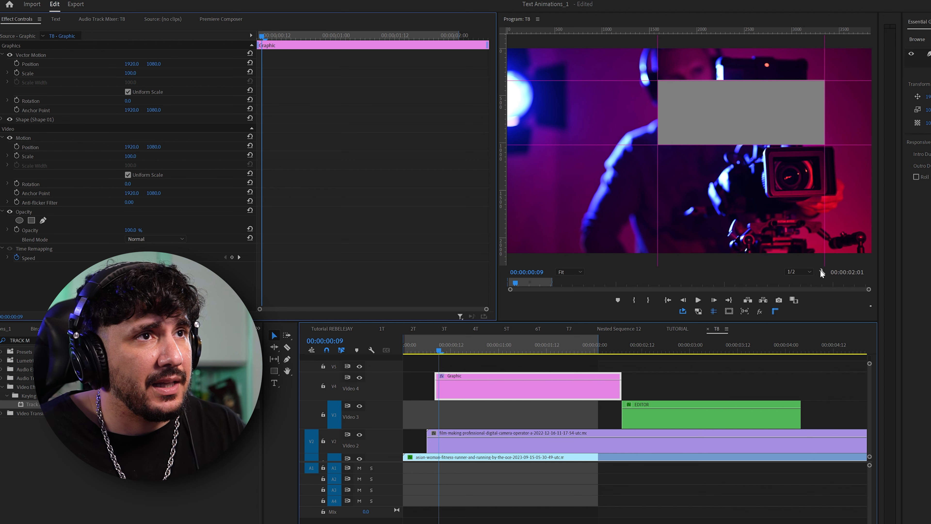
left_click_drag(537, 389, 533, 410)
Try Track Matte Key with Video 3 as the matte on the camera operator clip, and remove the effect.
left_click(462, 440)
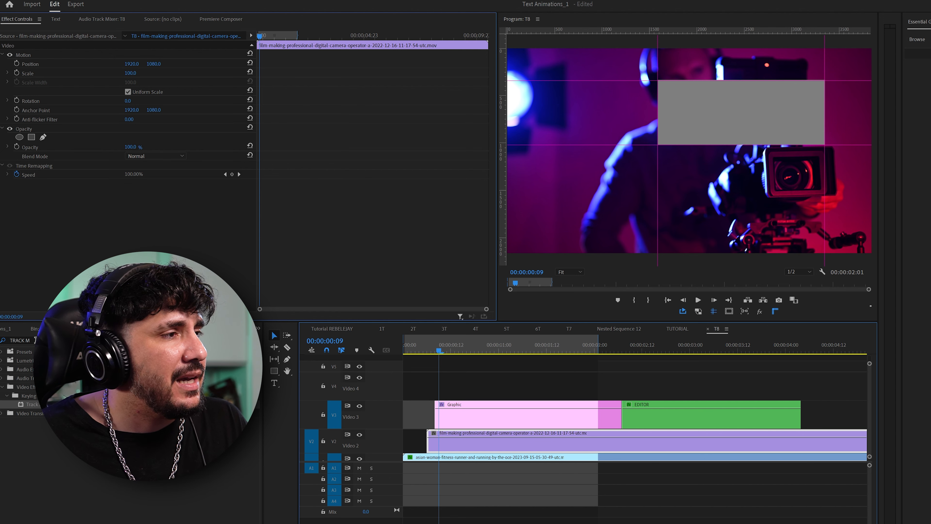
left_click_drag(32, 404, 460, 446)
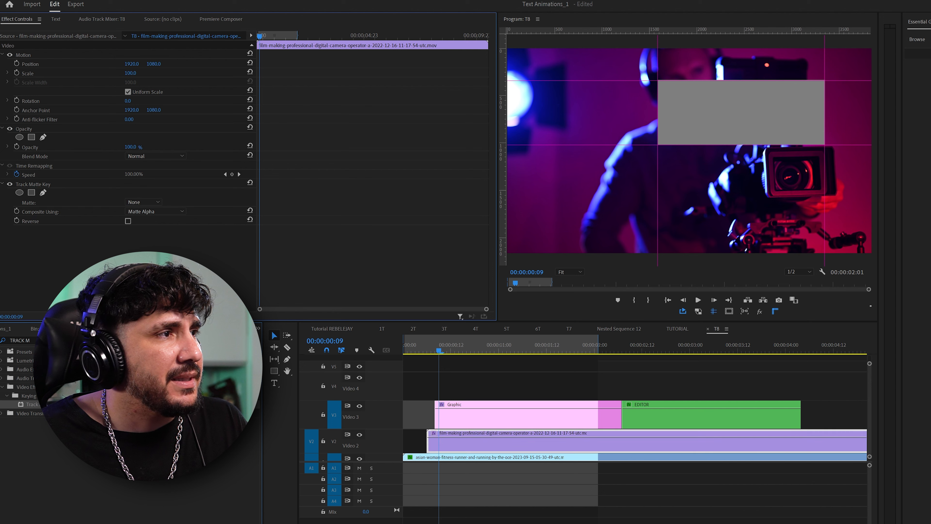
left_click(143, 202)
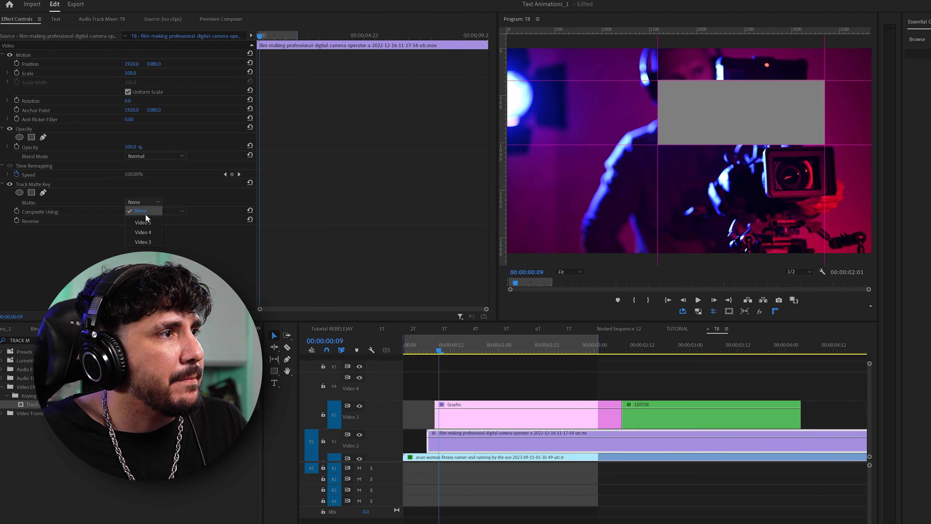
left_click(144, 242)
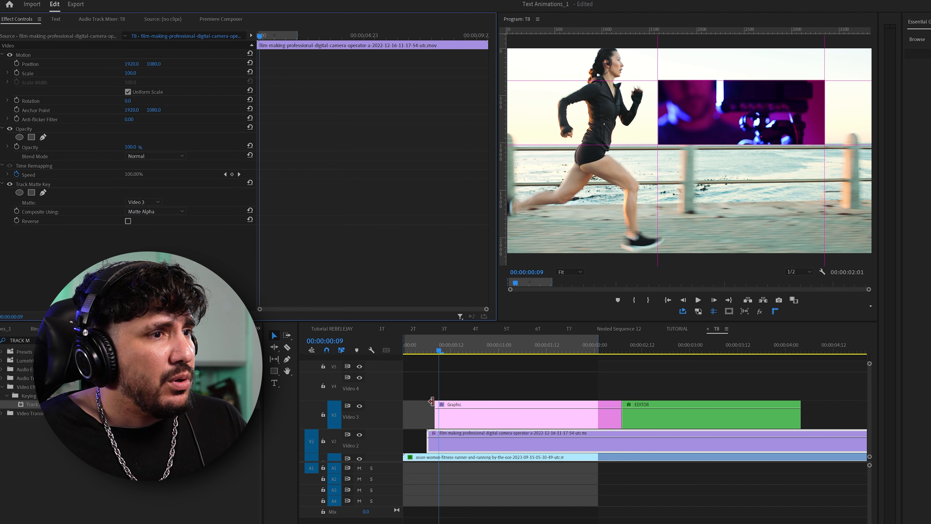
left_click(52, 185)
key("Delete")
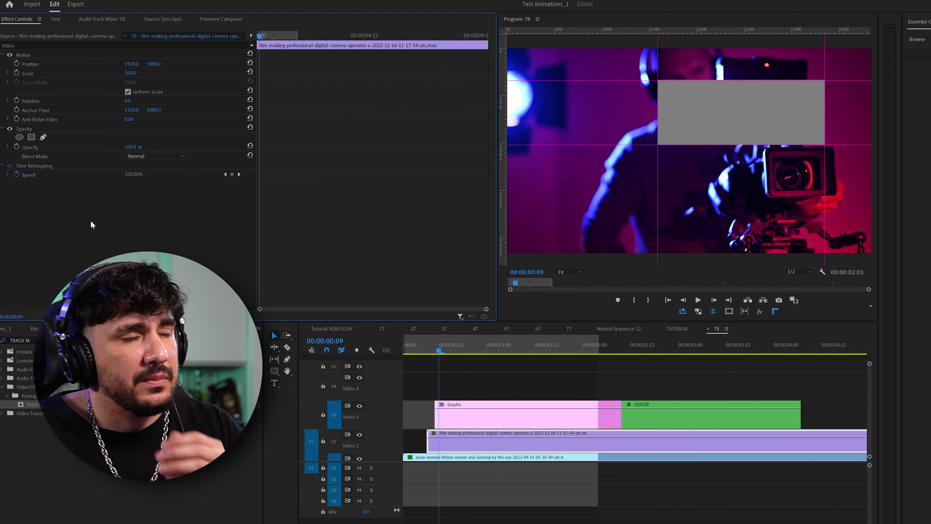
Disable the gray rectangle clip on Video 3 and place the playhead at 00:00:00:16.
left_click(449, 412)
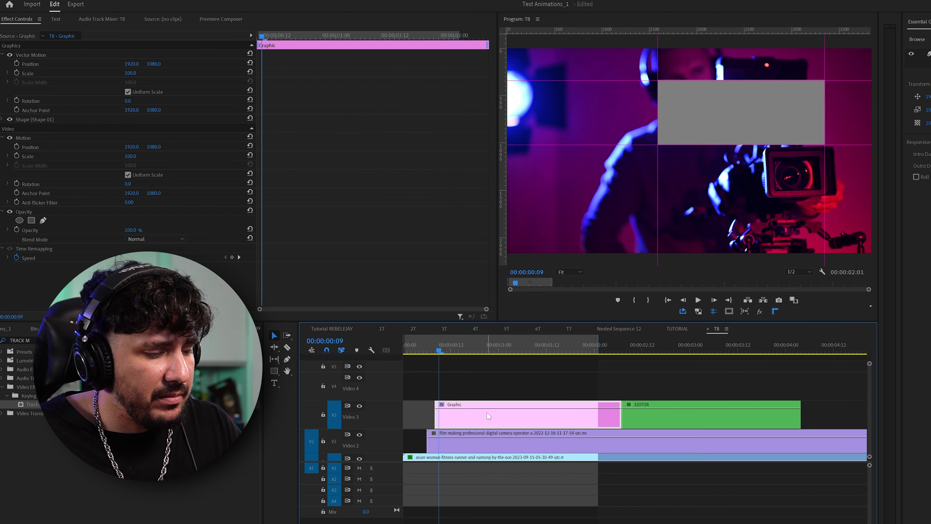
key("shift+e")
left_click(467, 347)
left_click(489, 370)
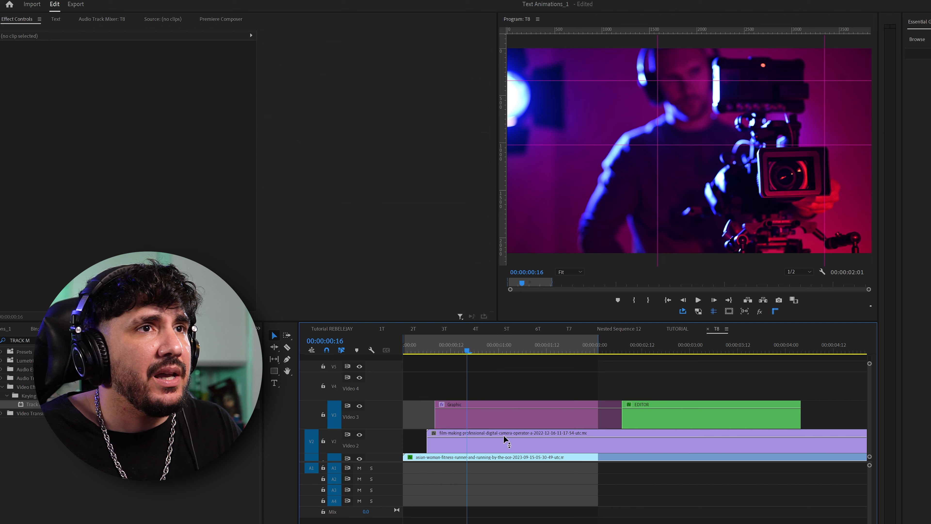
Scale the camera operator clip to 136.3 and reposition it to 1373.4, 732.4 to frame the camera.
left_click(448, 448)
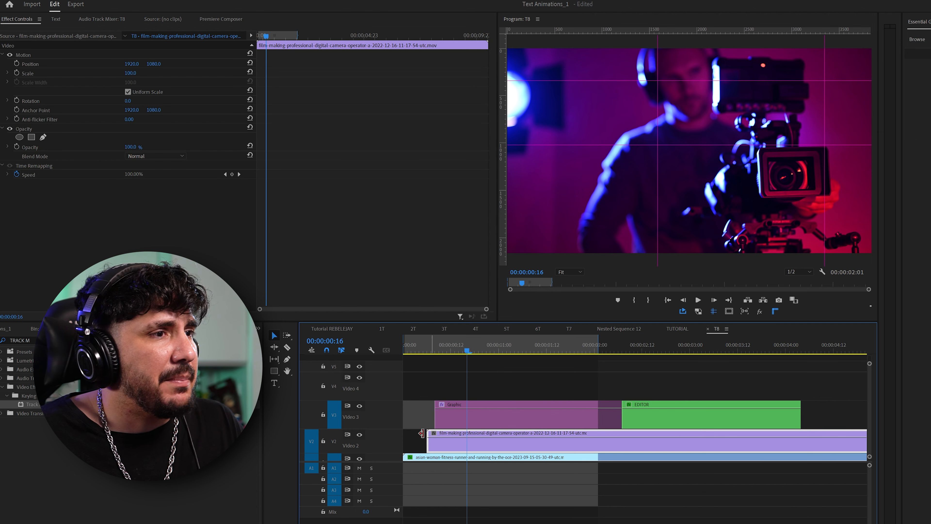
left_click_drag(130, 73, 138, 73)
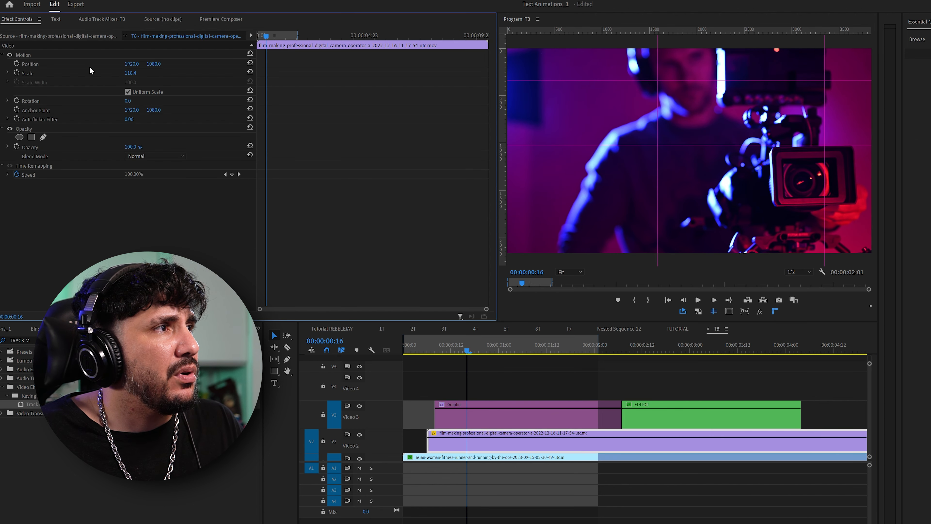
left_click(60, 65)
left_click_drag(693, 125, 667, 106)
left_click_drag(131, 73, 196, 74)
left_click_drag(745, 219, 718, 200)
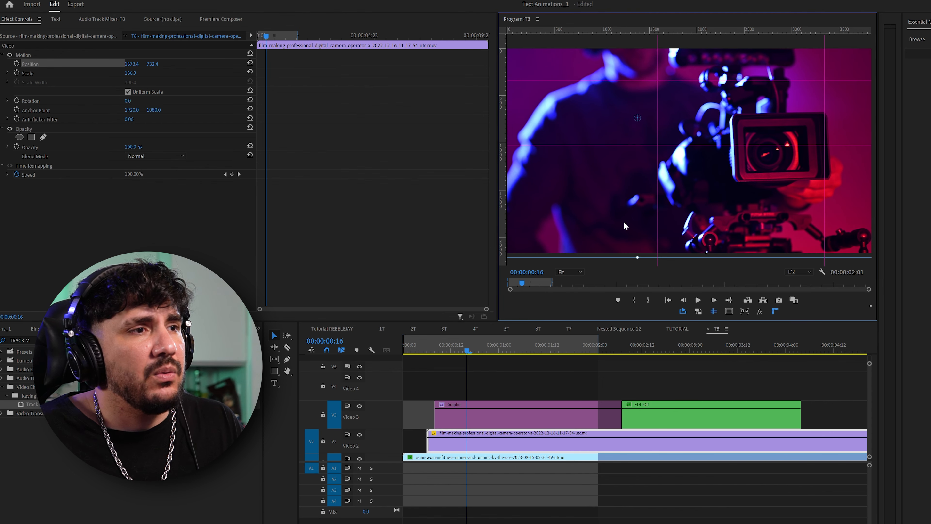
Try matting the rescaled camera operator clip: enable the gray rectangle clip and apply Track Matte Key with Matte set to Video 3.
left_click(470, 408)
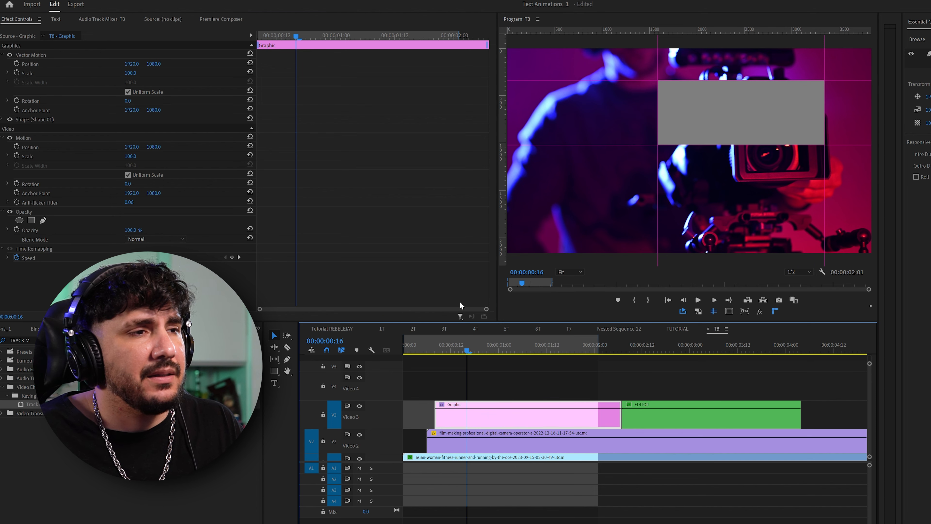
key("shift+e")
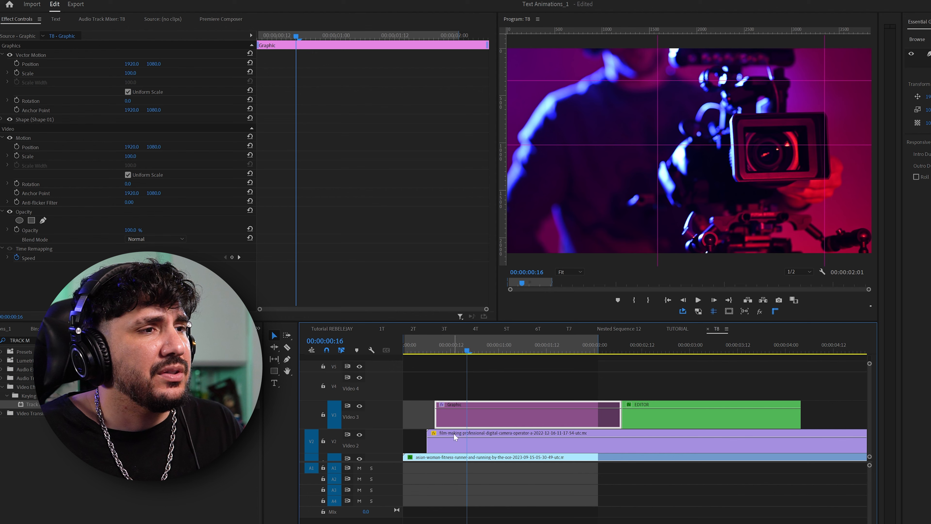
left_click(473, 440)
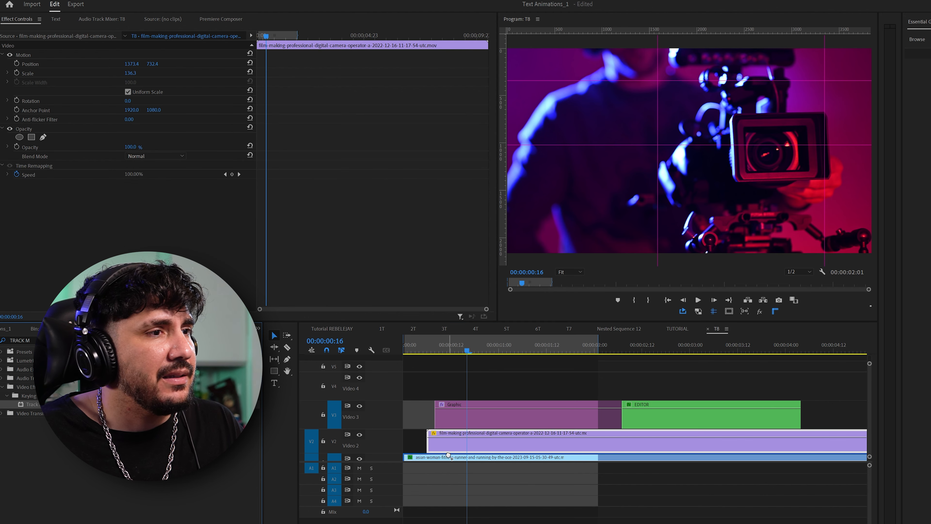
left_click(466, 422)
left_click(465, 447)
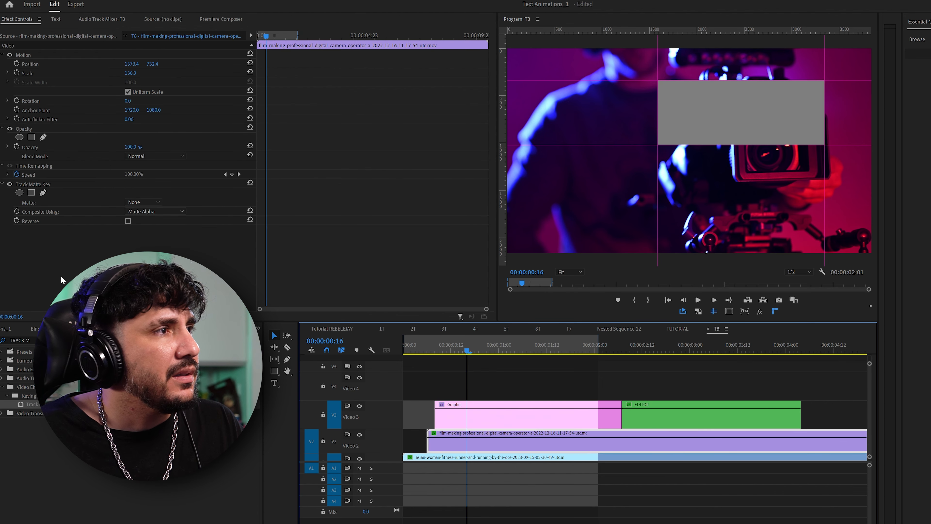
left_click(143, 202)
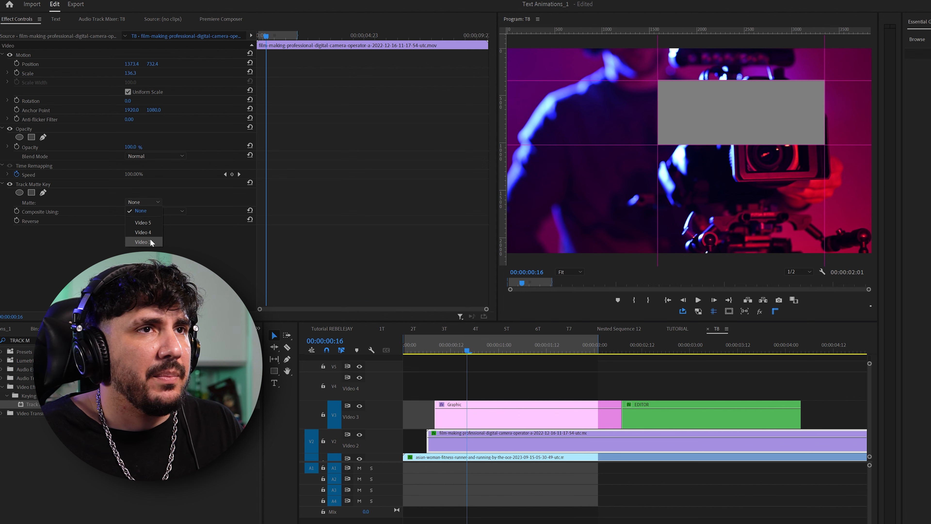
left_click(151, 242)
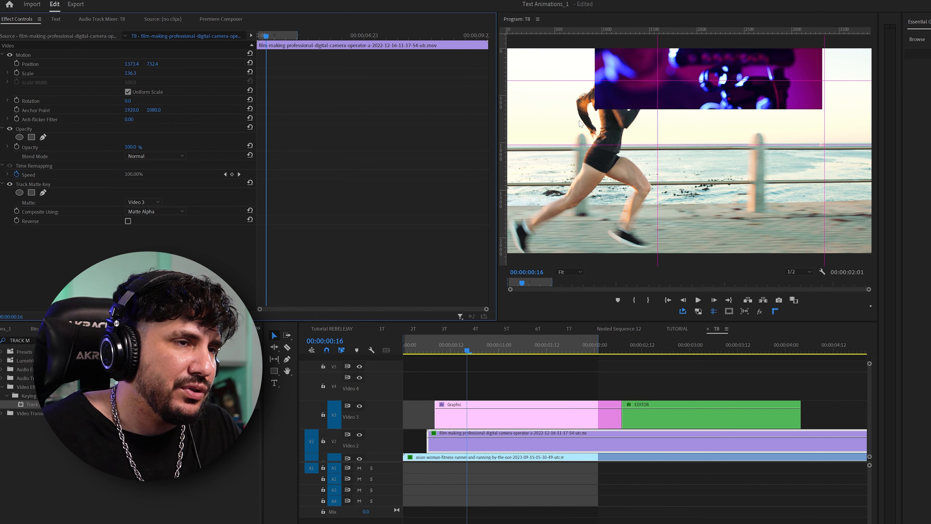
Undo the Track Matte Key on the camera operator clip and the enabling of the rectangle clip.
key("ctrl+z")
key("ctrl+z")
key("ctrl+z")
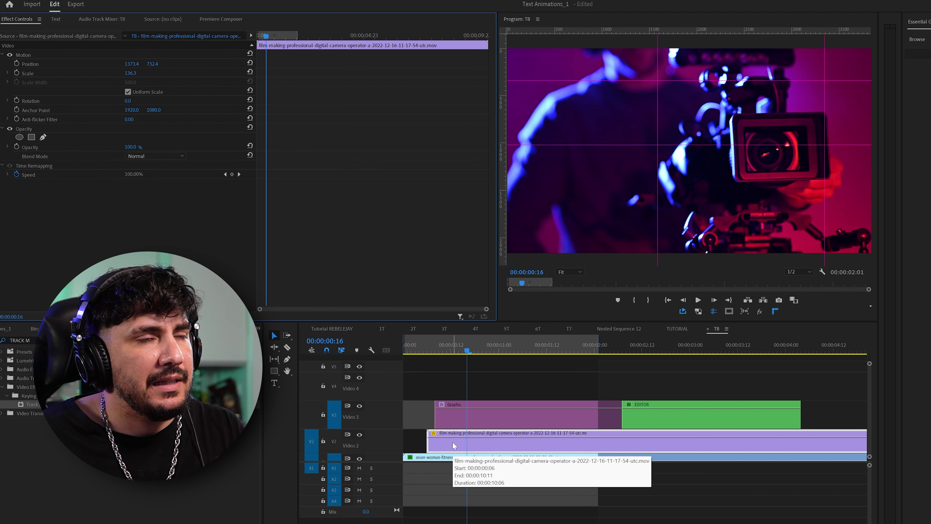
Nest the rescaled camera operator clip on Video 2, keeping the suggested sequence name.
left_click(454, 445)
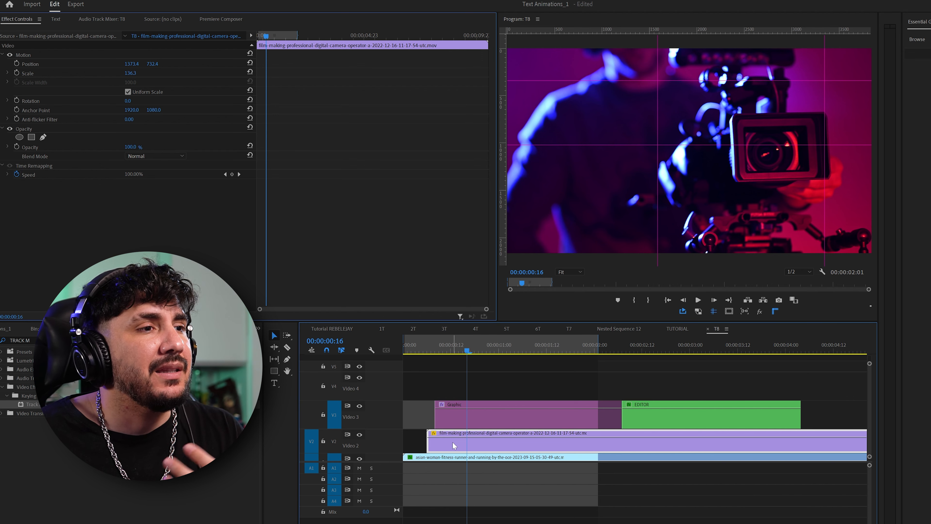
right_click(492, 442)
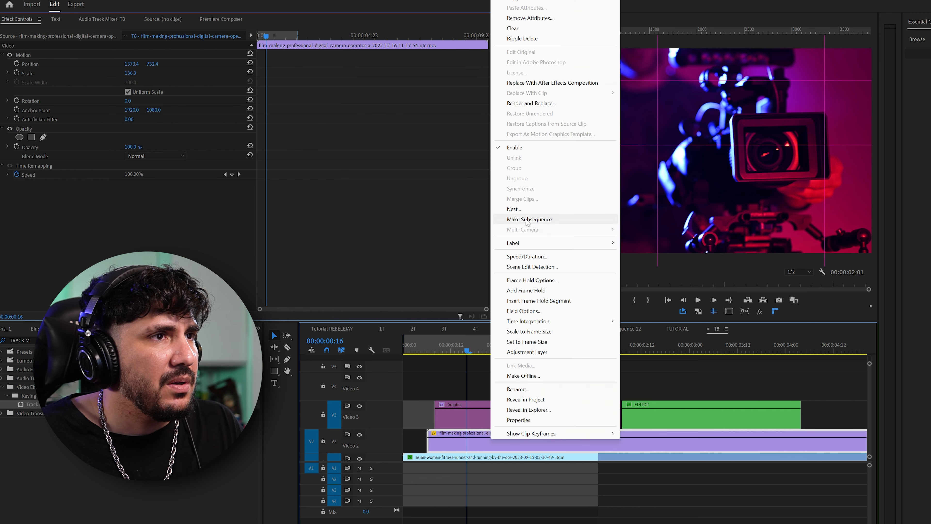
left_click(532, 209)
key("Return")
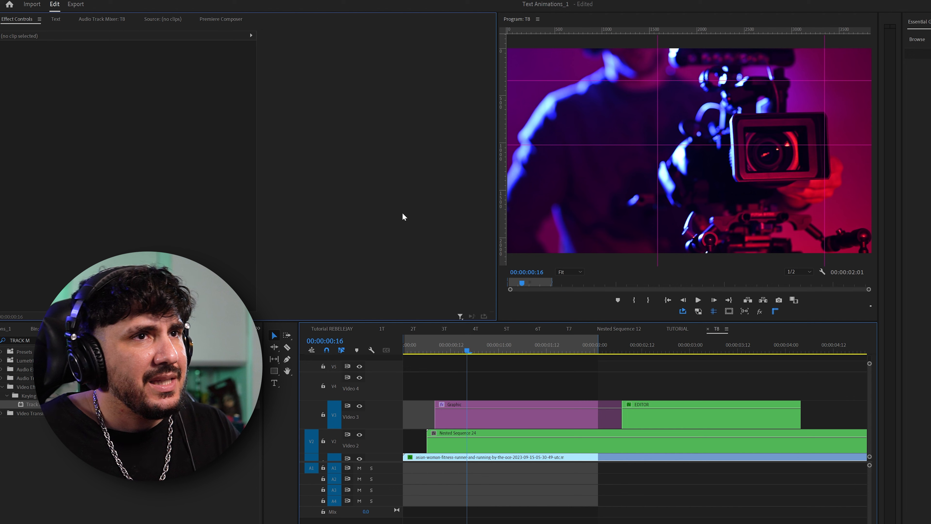
Apply Track Matte Key with Matte set to Video 3 to the nested camera clip, enable the gray rectangle clip, and step back one frame.
left_click(455, 449)
left_click_drag(455, 449, 455, 449)
left_click(144, 201)
left_click(144, 241)
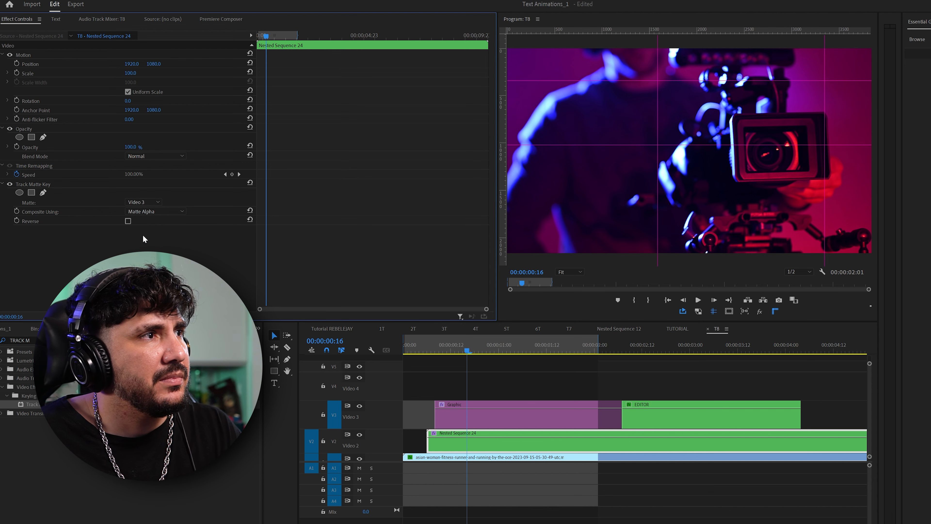
left_click(460, 425)
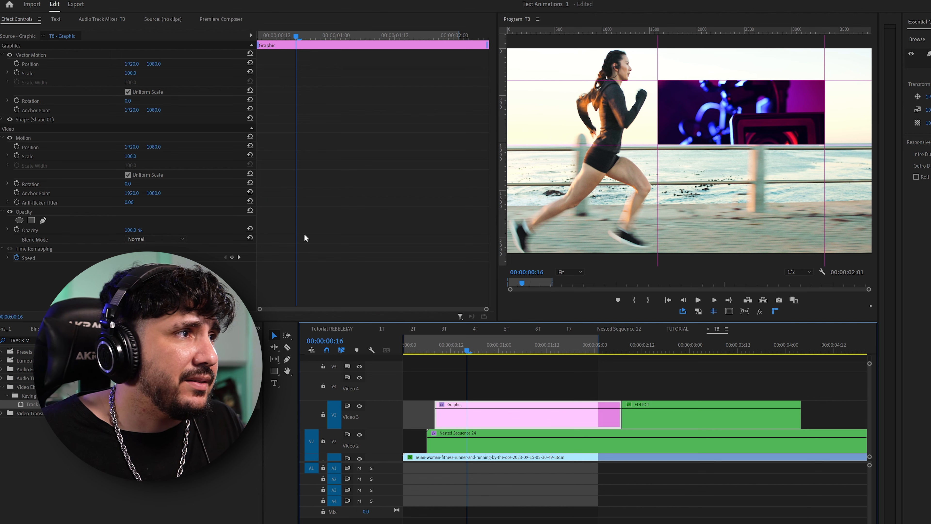
key("Left")
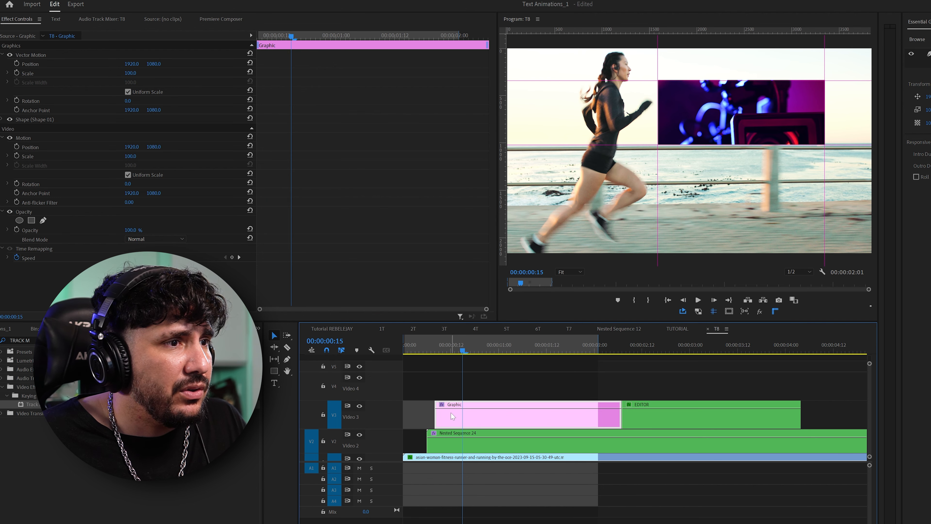
Try shifting the rectangle graphic's position vertically and horizontally to move the matted video window, undoing each move.
left_click_drag(154, 64, 185, 64)
key("ctrl+z")
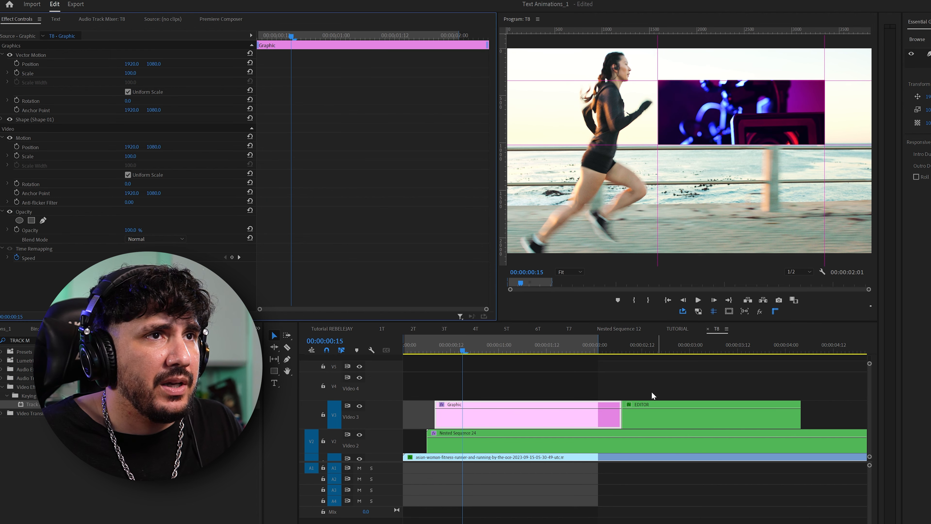
left_click(452, 446)
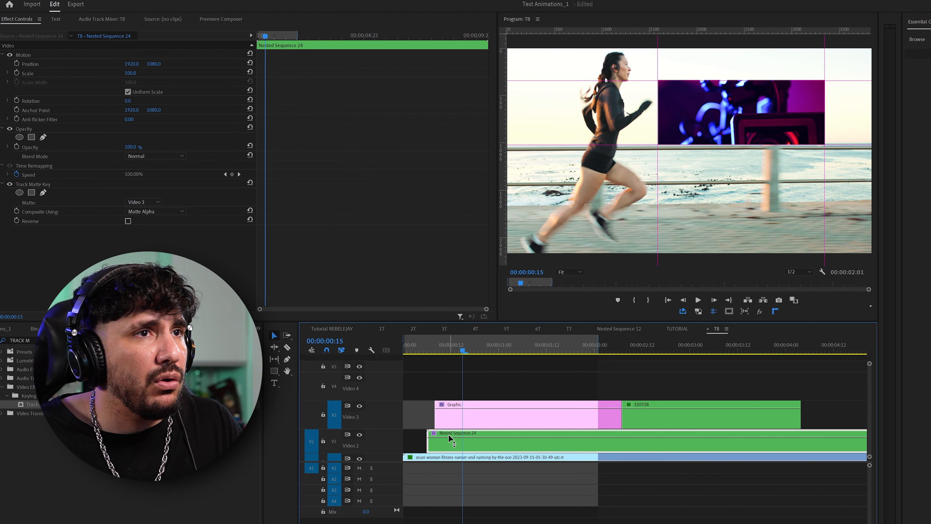
left_click(472, 417)
left_click_drag(134, 64, 7, 65)
key("ctrl+z")
Try scaling the nested camera clip, also with its anchor point moved to the middle of the matted window, and undo the changes.
left_click(457, 438)
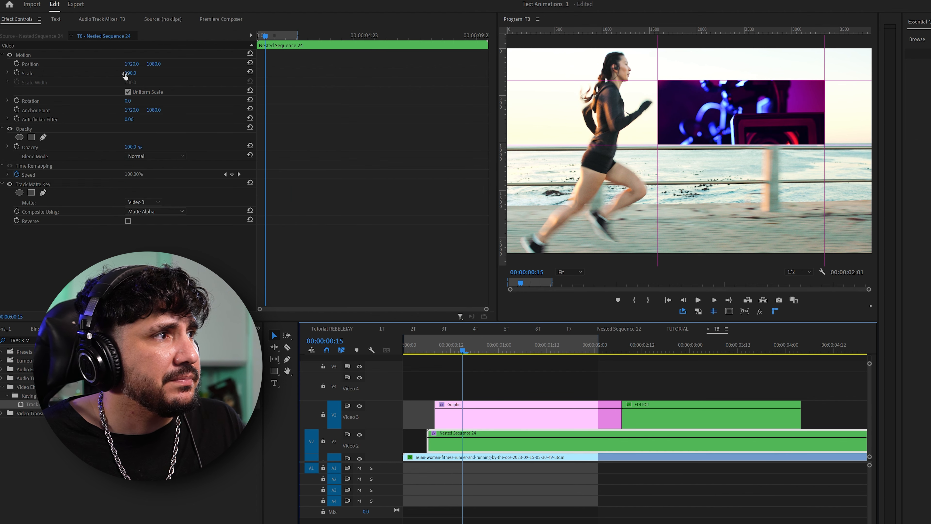
left_click_drag(131, 73, 135, 73)
key("ctrl+z")
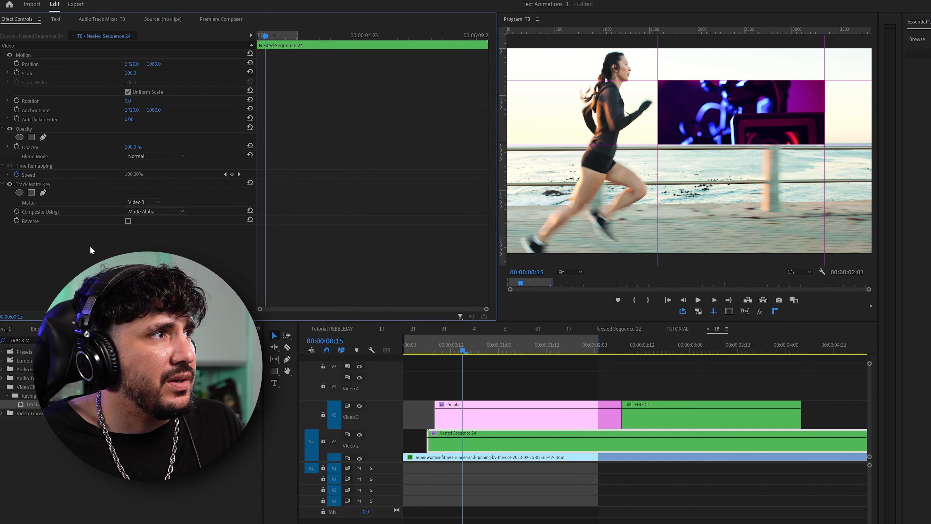
left_click(36, 111)
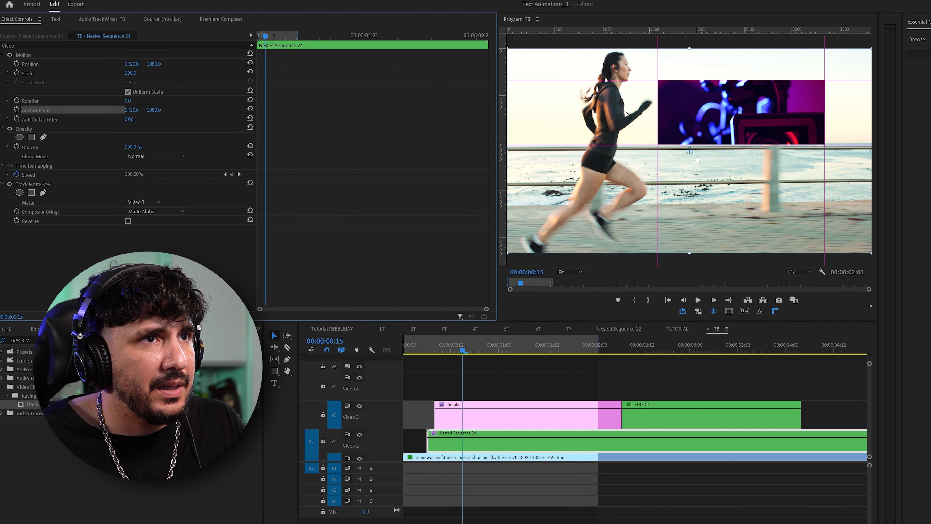
left_click_drag(689, 151, 737, 110)
left_click_drag(131, 73, 119, 73)
key("ctrl+z")
key("ctrl+z")
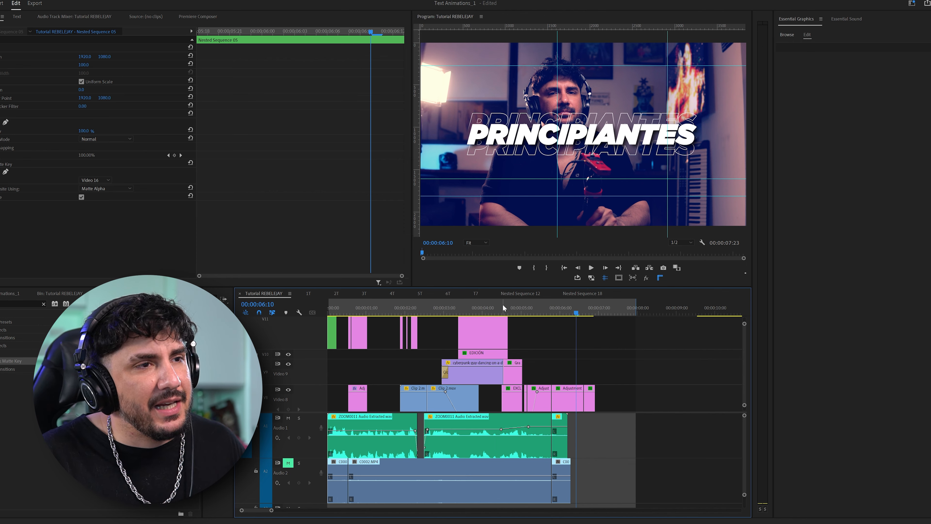
Open the T7 sequence and duplicate the EDITOR PRO title from Video 4 onto Video 3.
left_click(476, 293)
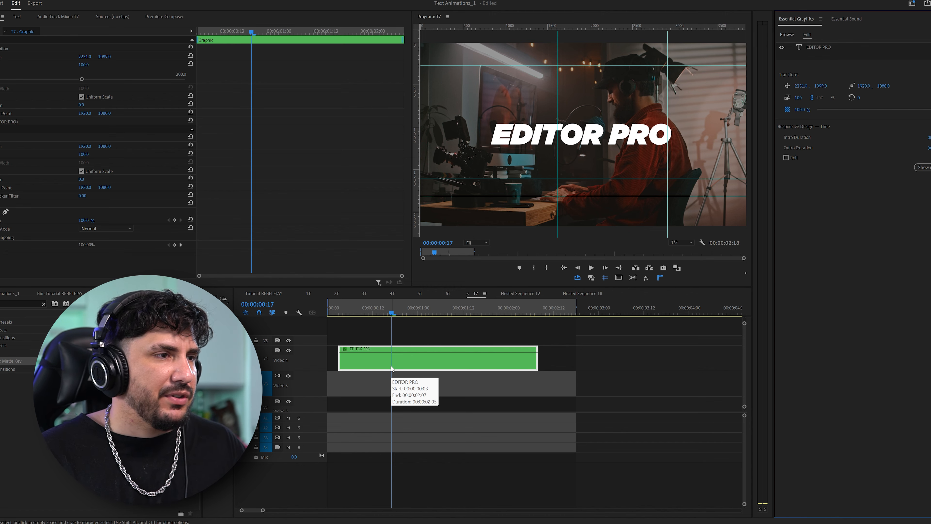
left_click(812, 50)
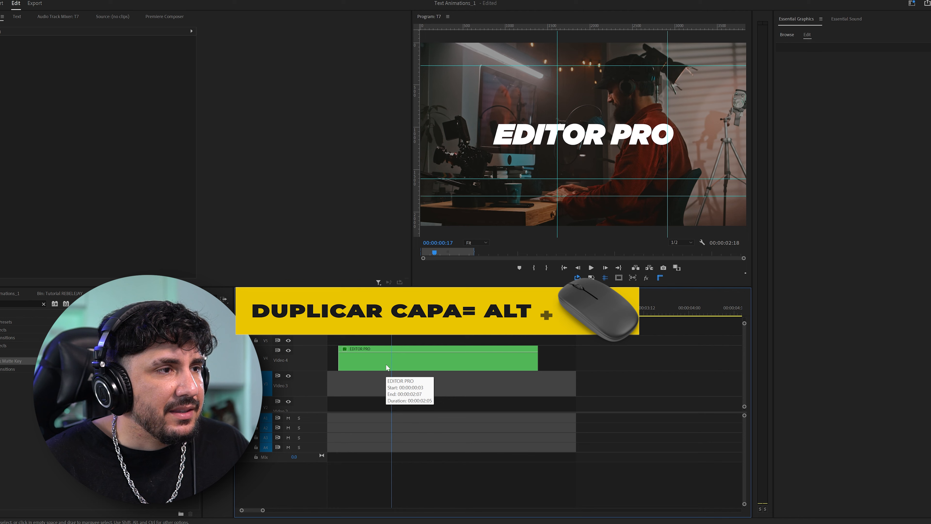
left_click_drag(386, 365, 387, 389)
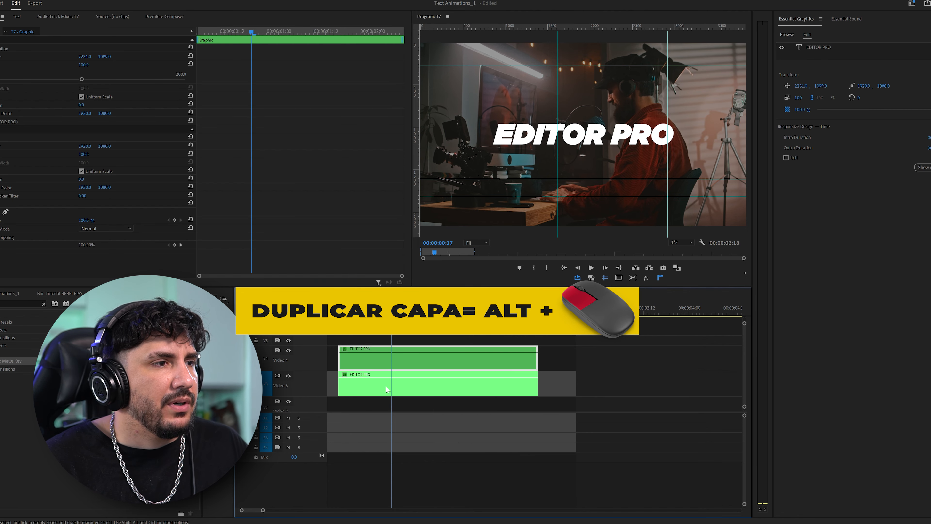
Disable the Video 4 title and turn off the text fill of the Video 3 copy, keeping only its stroke.
left_click(388, 361)
left_click(386, 385)
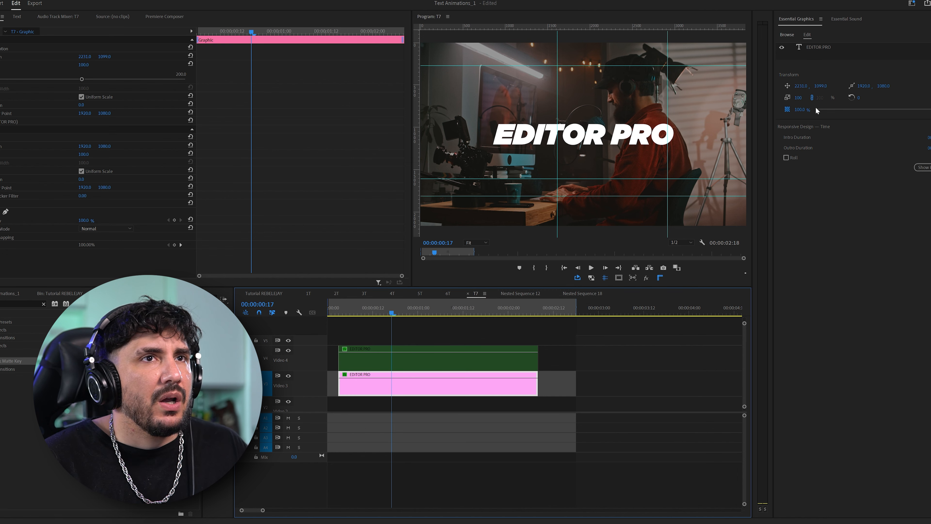
left_click(814, 48)
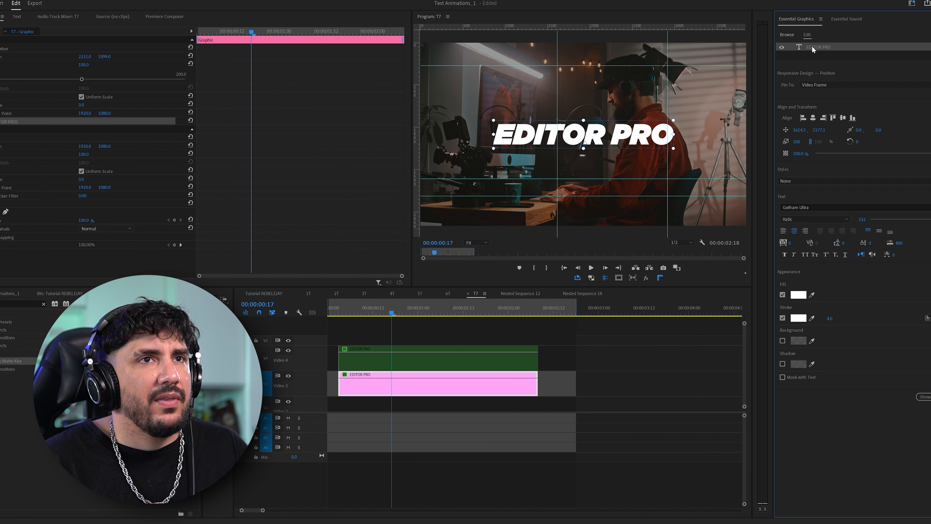
left_click(783, 295)
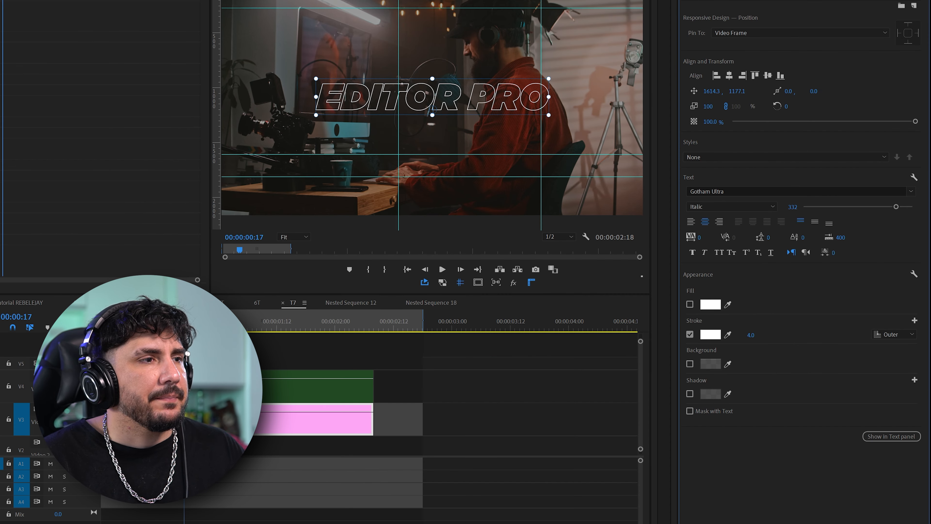
Toggle the Video 4 EDITOR PRO title on and off to compare it with the outlined copy, leaving it enabled.
left_click(294, 388)
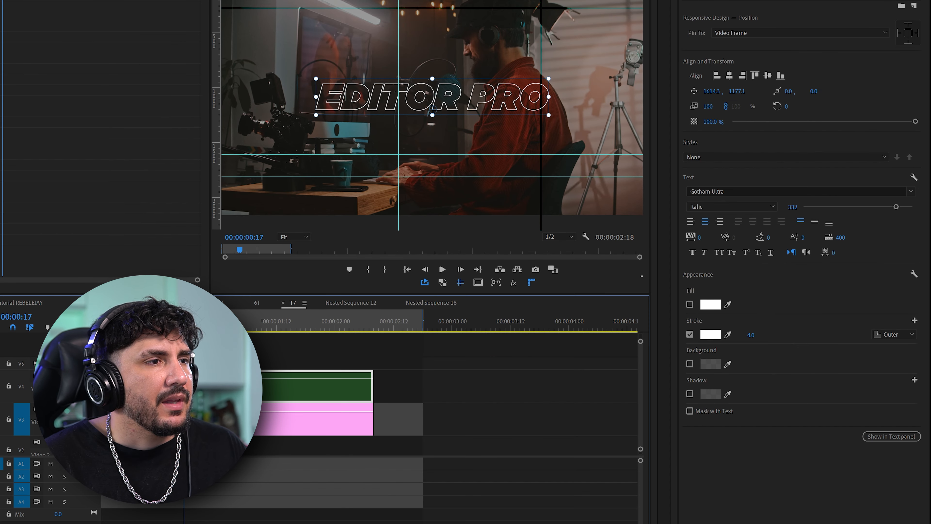
key("shift+e")
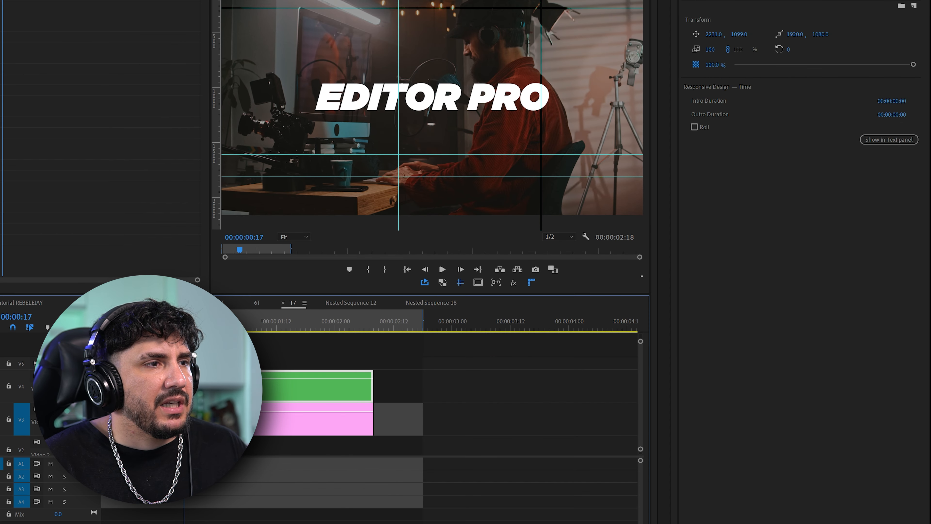
key("shift+e")
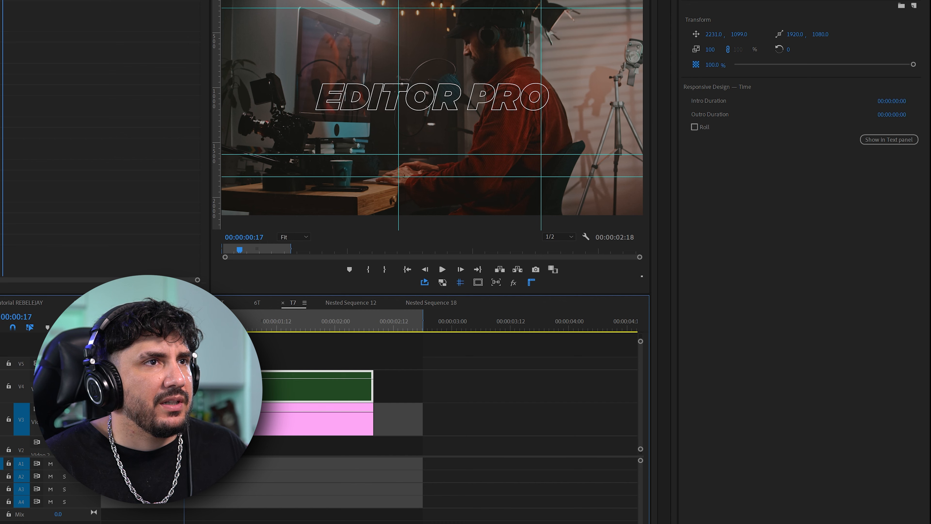
key("shift+e")
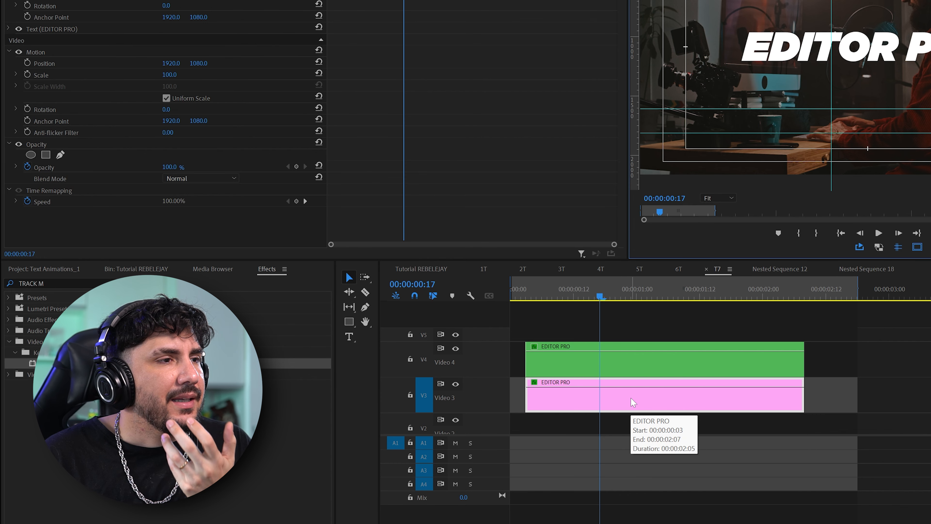
Find the Transform effect and apply it to the outlined EDITOR PRO title on Video 3.
left_click(632, 399)
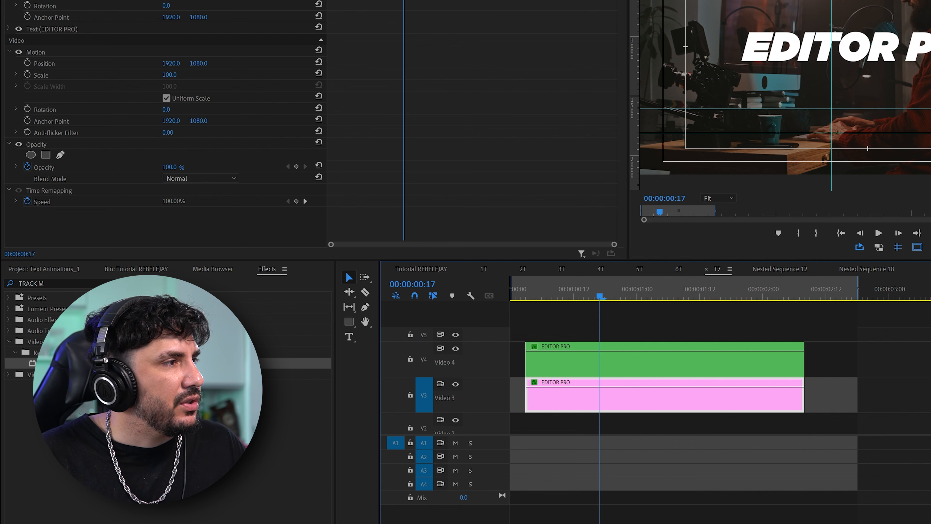
left_click(75, 283)
type("TRANSFO")
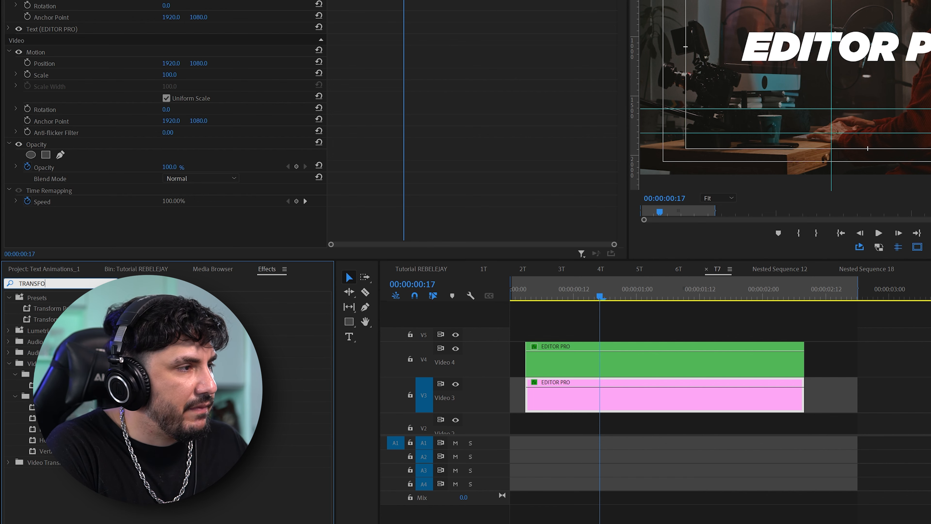
left_click_drag(52, 386, 561, 397)
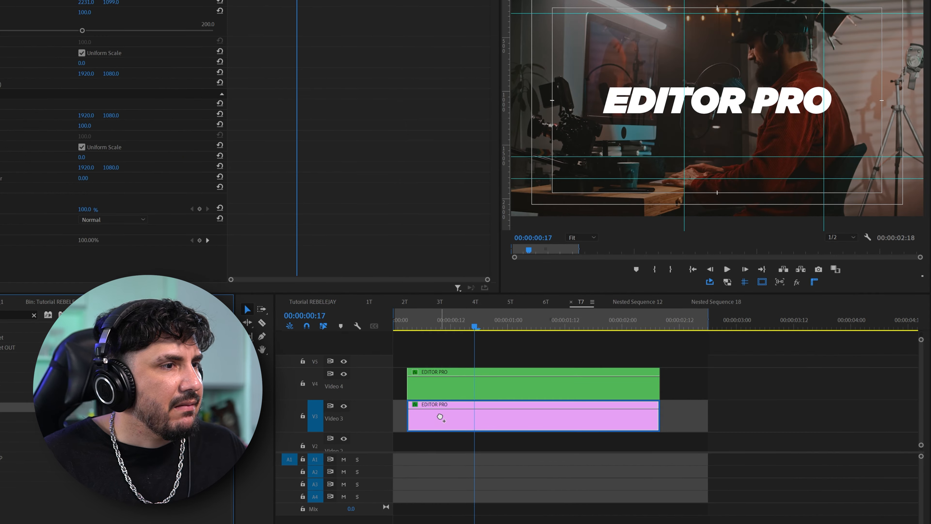
left_click(420, 421)
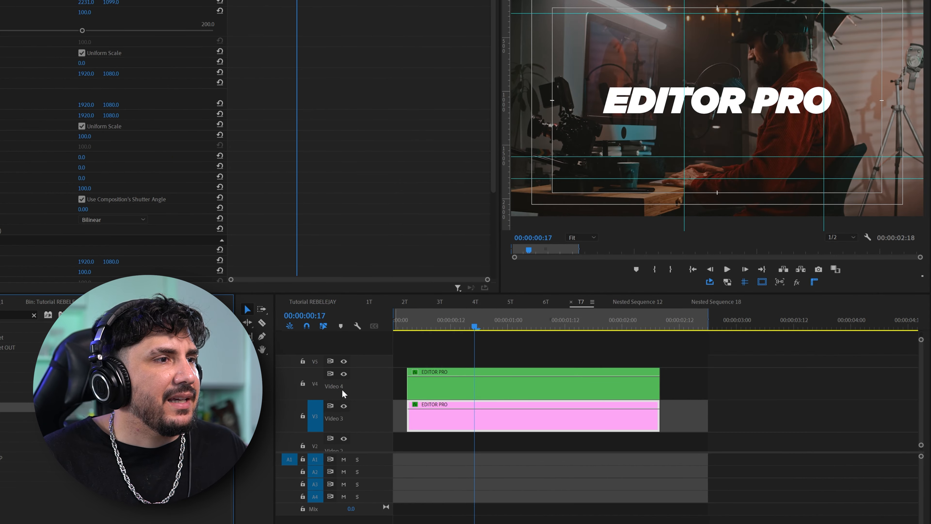
Disable the Video 4 title and add a Transform Position keyframe to the outlined title, placed slightly before 00:00:00:17.
left_click(475, 388)
key("shift+e")
left_click(475, 424)
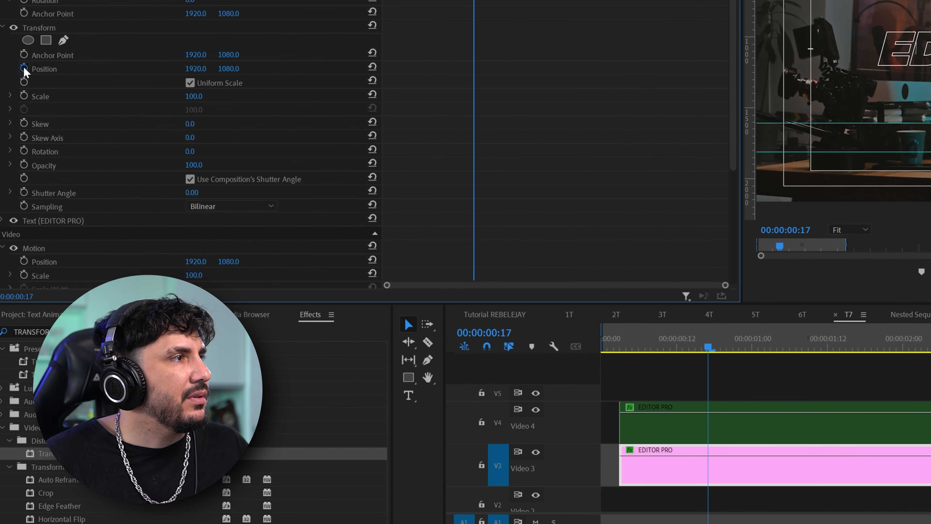
left_click(24, 68)
left_click_drag(473, 68, 433, 67)
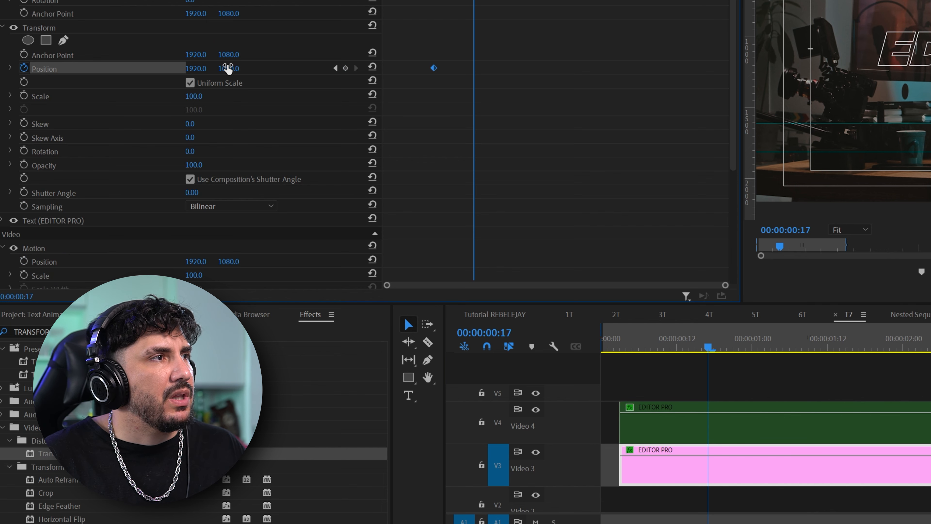
Work out 1080 + 150 in Calculator, set the outlined title's vertical Transform position to 1230 at 00:00:00:17, and re-enable the Video 4 title.
mouse_move(234, 69)
left_mouse_down()
mouse_move(256, 69)
mouse_move(240, 69)
left_mouse_up()
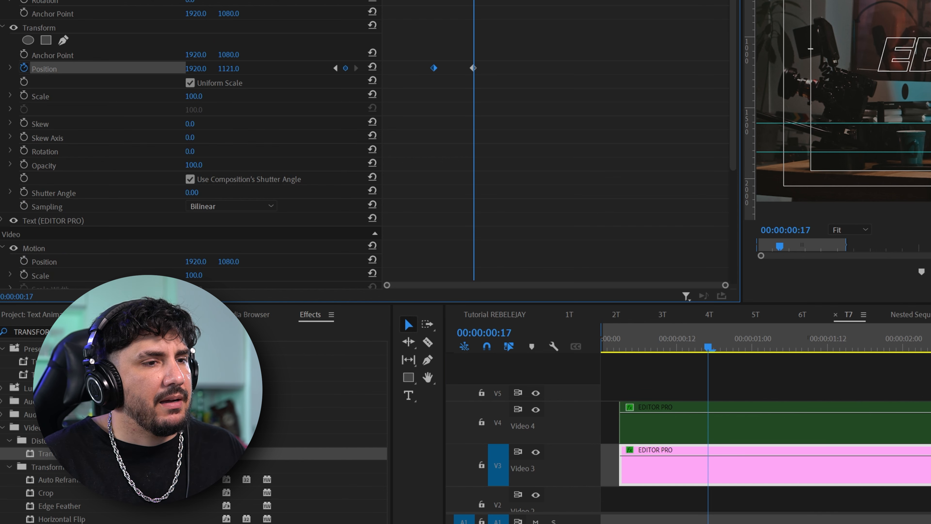
key("XF86Calculator")
type("1080 + ")
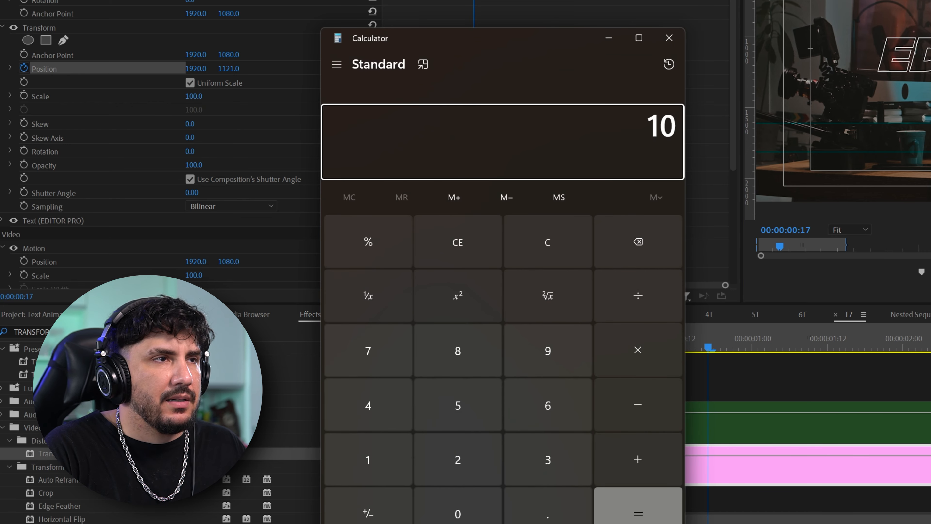
type("18")
key("BackSpace")
type("50")
key("Return")
key("alt+Tab")
left_click(238, 69)
type("1230")
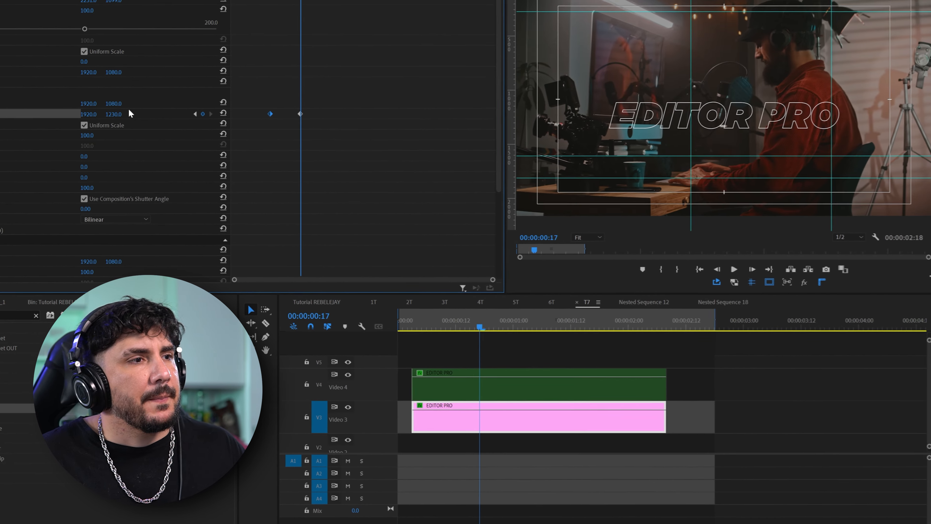
left_click(495, 385)
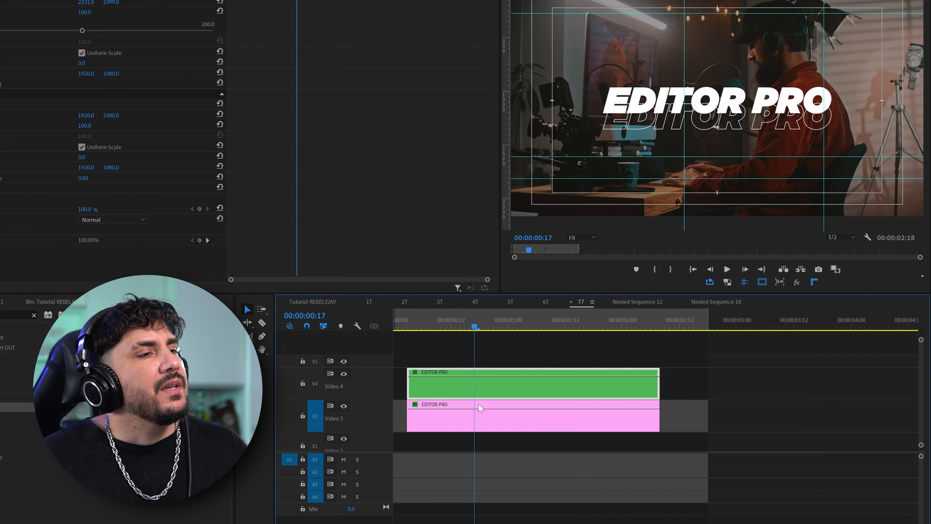
Ease both Position keyframes of the outlined title, shape the velocity curve into a central peak, and space the keyframes farther apart.
left_click(482, 426)
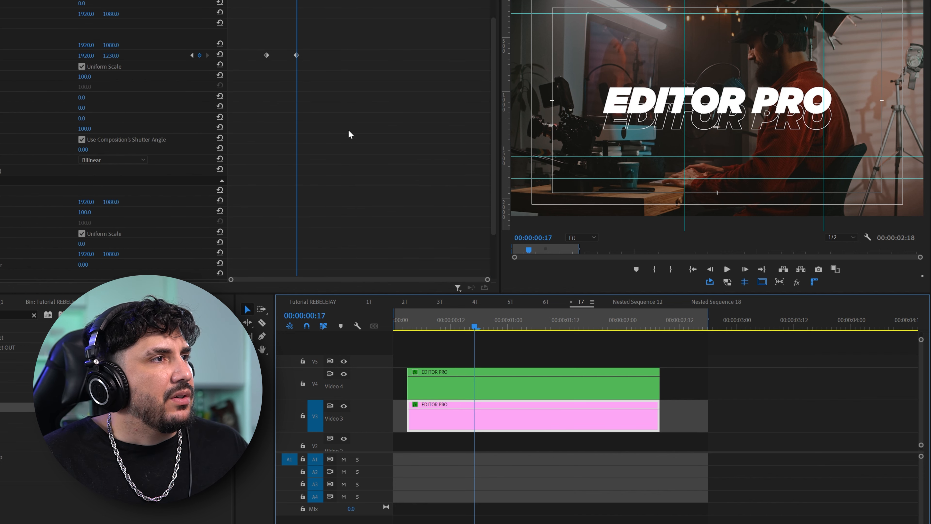
left_click_drag(244, 62, 328, 81)
key("F9")
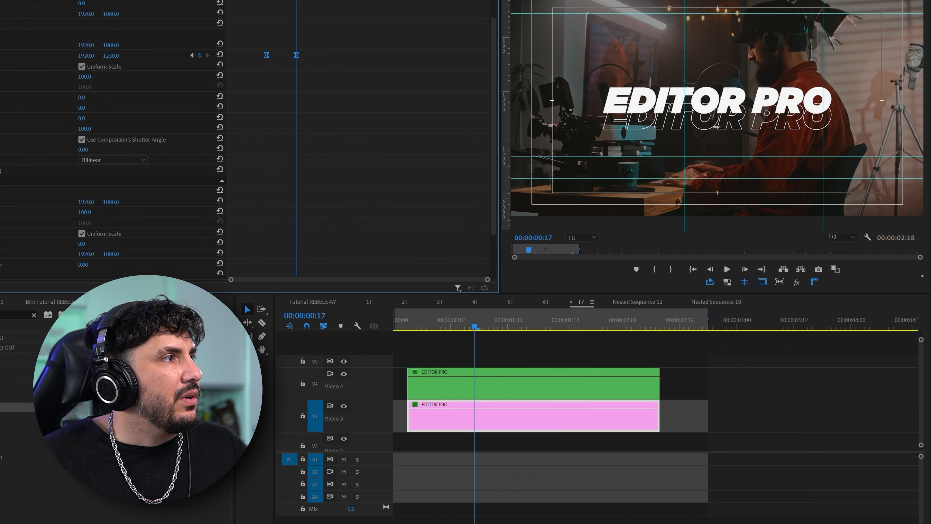
left_click(1, 56)
left_click_drag(291, 85, 283, 85)
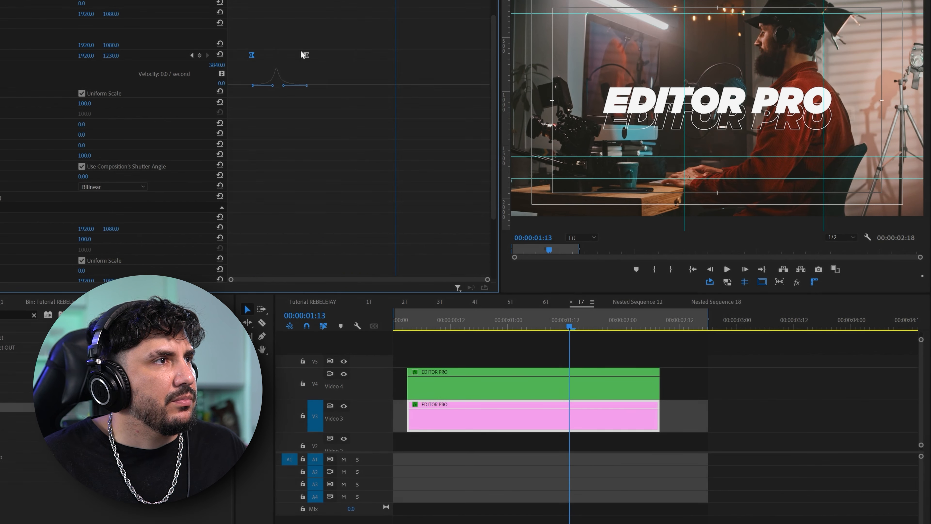
left_click_drag(306, 55, 325, 55)
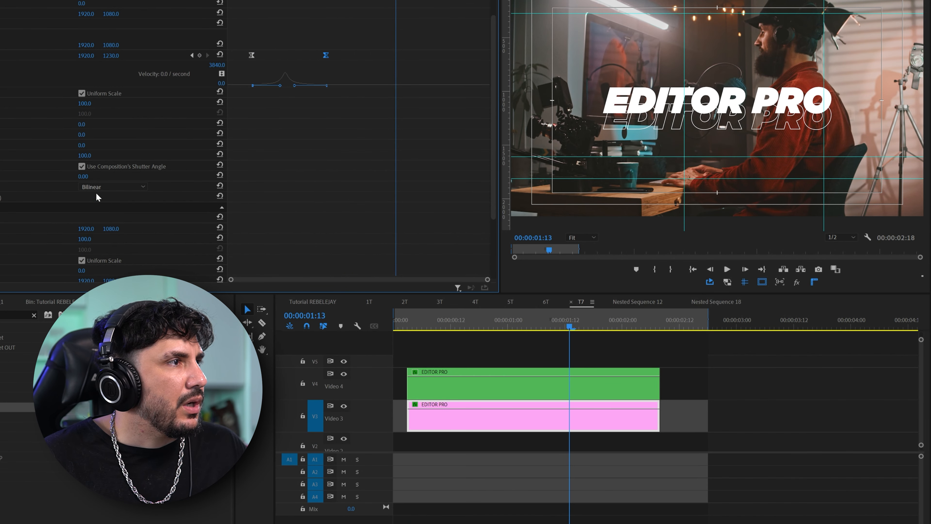
Turn off Use Composition's Shutter Angle in the Transform effect and set Shutter Angle to 180.
left_click(82, 166)
left_click(83, 176)
type("180")
key("Return")
Play back the outlined title's slide and move its first Position keyframe later to shorten the movement.
left_click(417, 325)
key("space")
key("space")
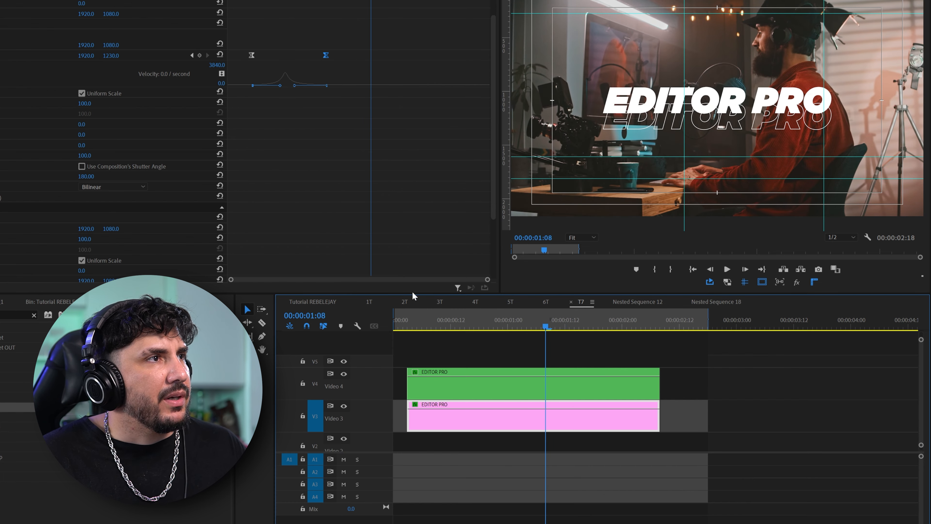
mouse_move(291, 86)
left_mouse_down()
mouse_move(298, 91)
mouse_move(290, 88)
left_mouse_up()
Duplicate the outlined EDITOR PRO title from Video 3 onto Video 2.
left_click_drag(530, 361, 502, 414)
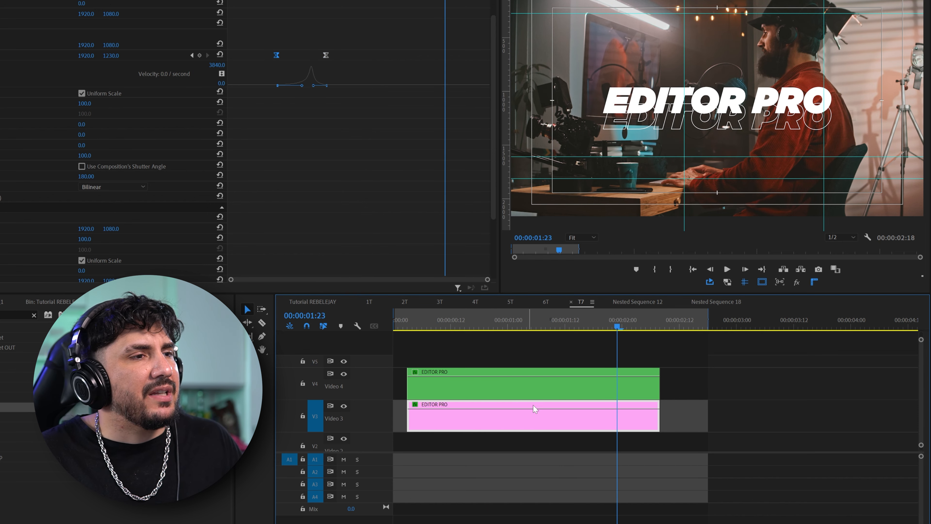
scroll(535, 408, "down", 3)
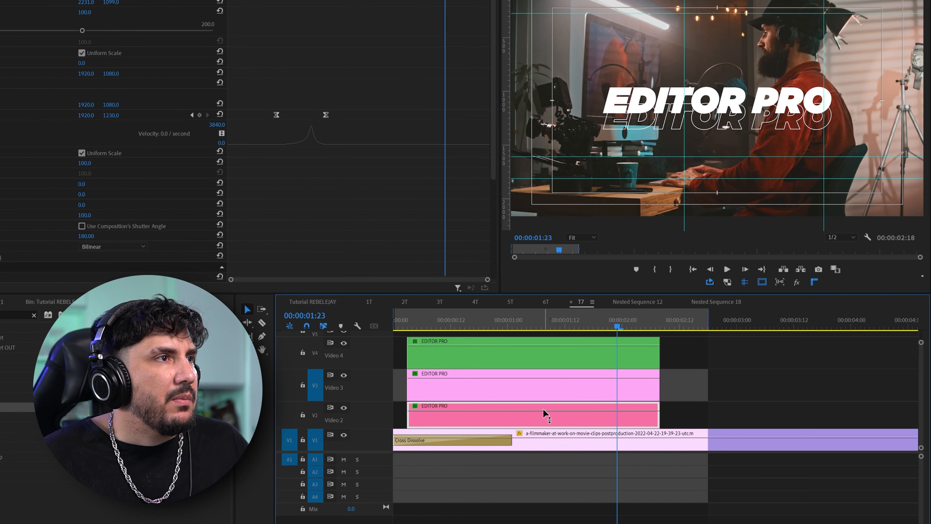
left_click(505, 383)
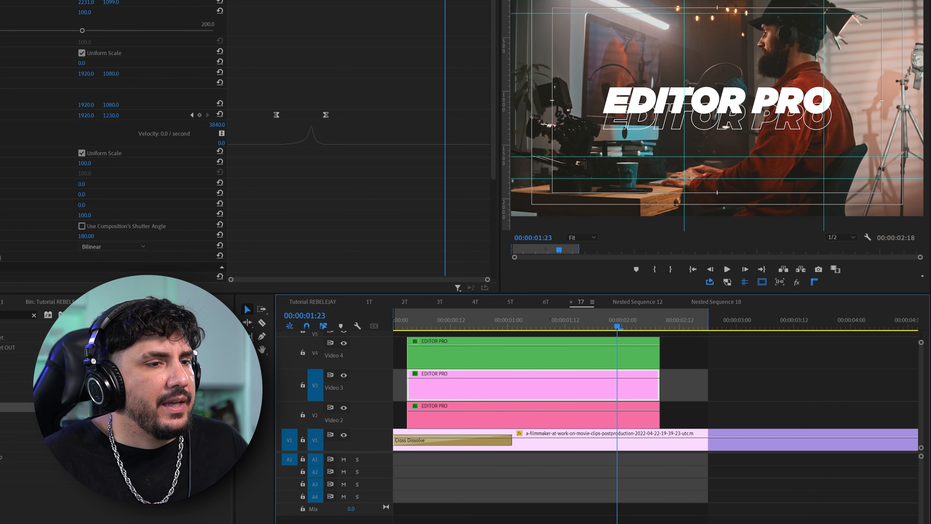
Work out 1080 - 150 in Calculator and return to Premiere Pro.
key("alt+Tab")
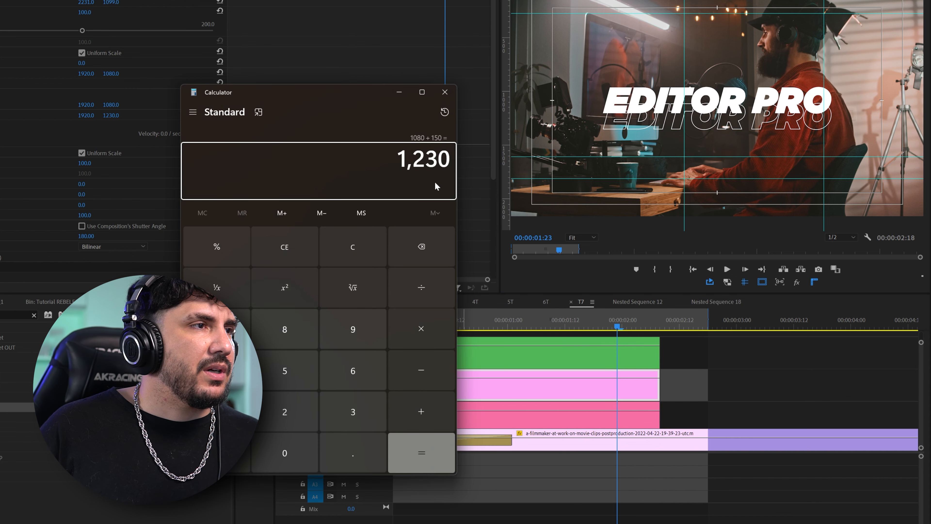
key("Escape")
type("1080 - 150")
key("Return")
left_click(544, 398)
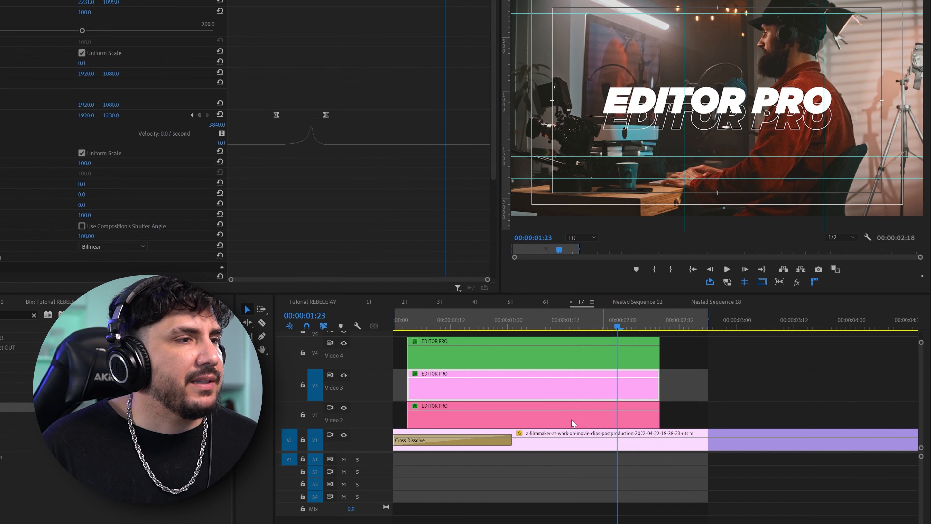
Set the Video 2 title's vertical Transform position to 930 at its second keyframe, 00:00:00:23, and play back the slide.
left_click(528, 394)
left_click(528, 412)
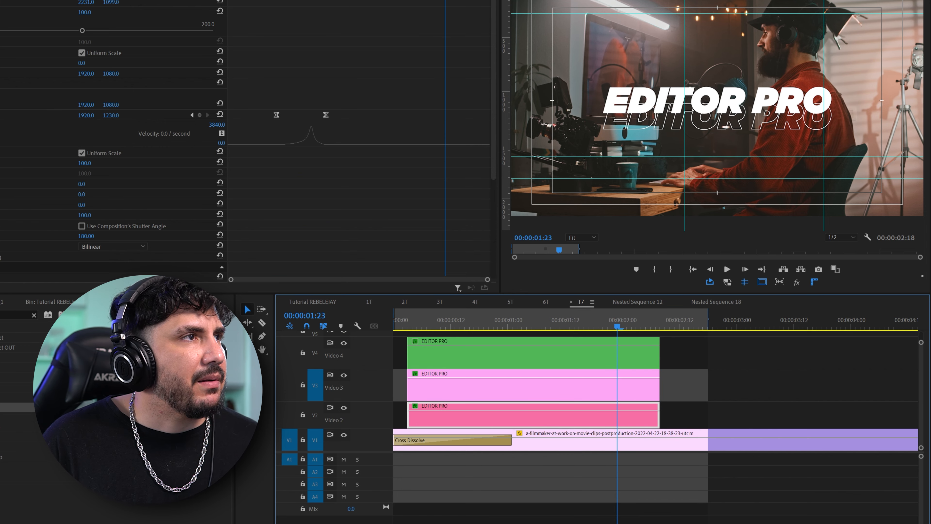
left_click(192, 115)
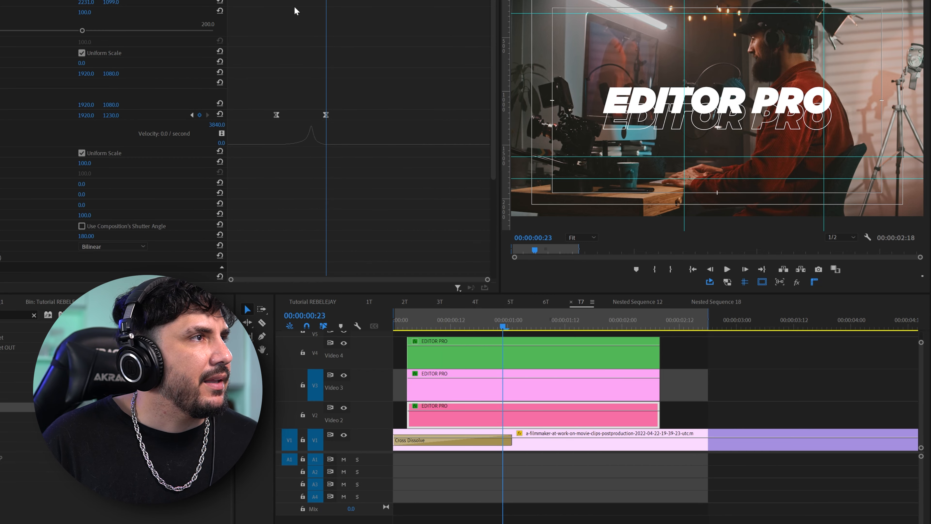
left_click(192, 115)
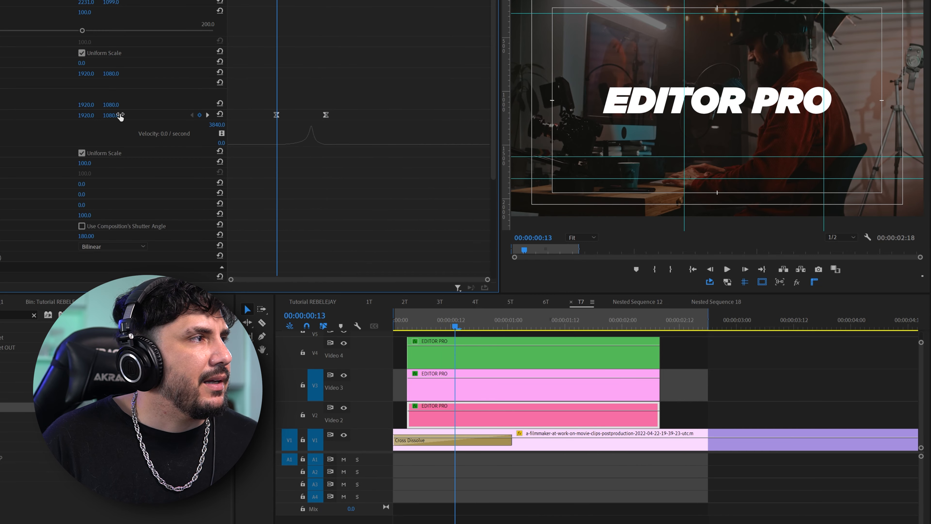
left_click(207, 115)
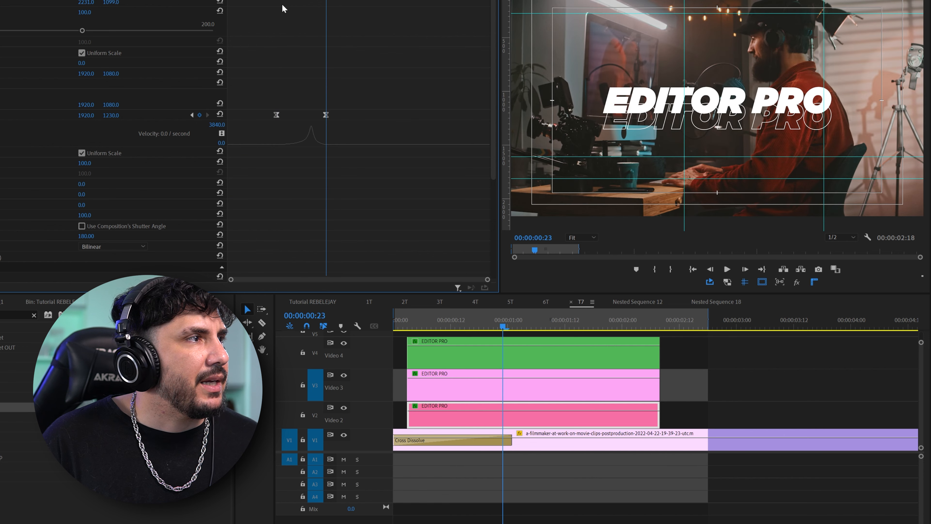
left_click(112, 116)
type("9")
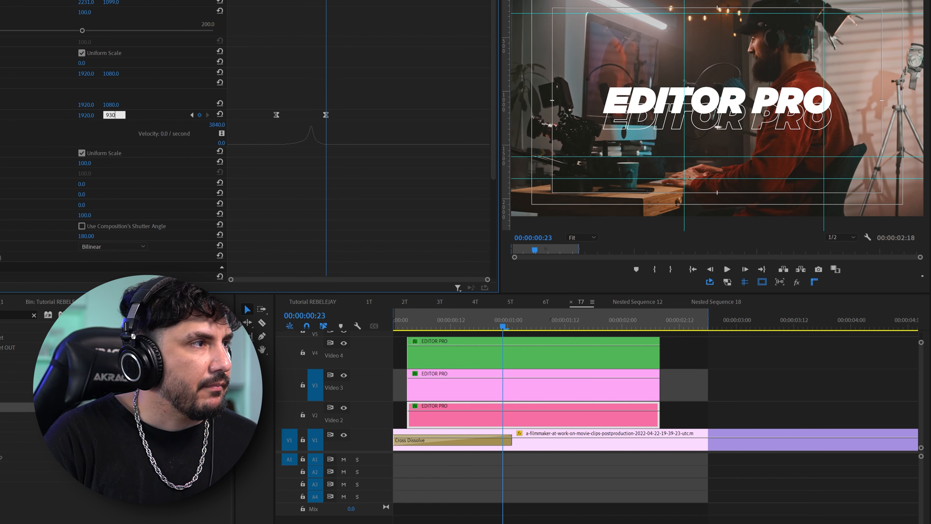
type("30")
key("Return")
left_click_drag(307, 0, 292, 0)
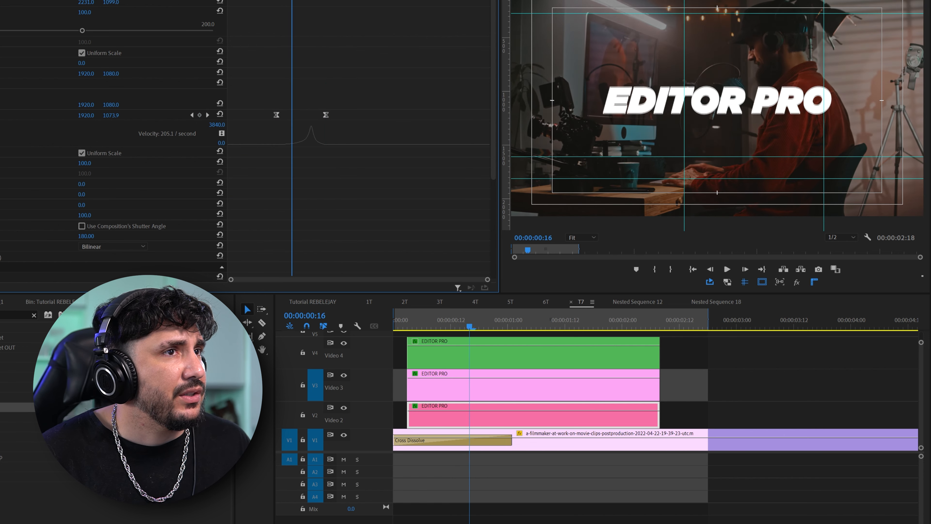
key("space")
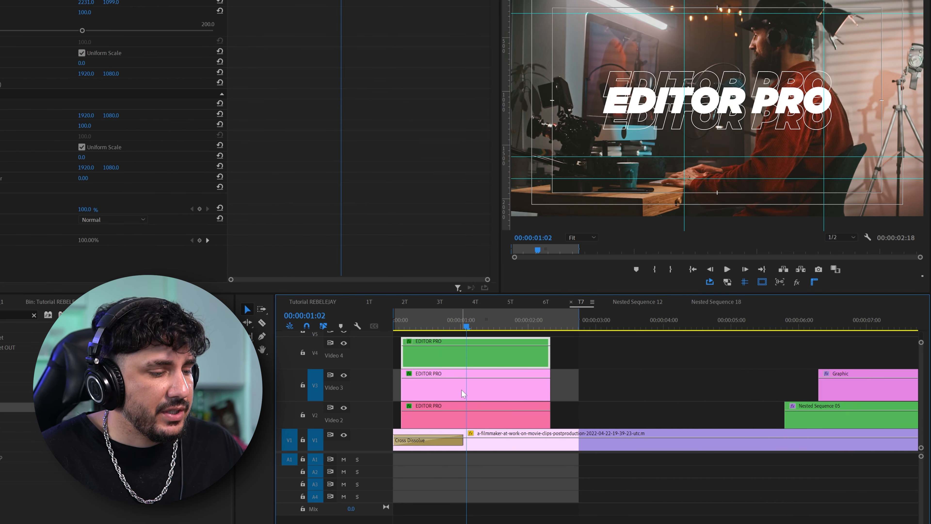
Switch the outlined titles on Video 2 and Video 3 off and on and play back to compare their movement.
left_click(463, 393)
left_click(465, 426)
key("shift+e")
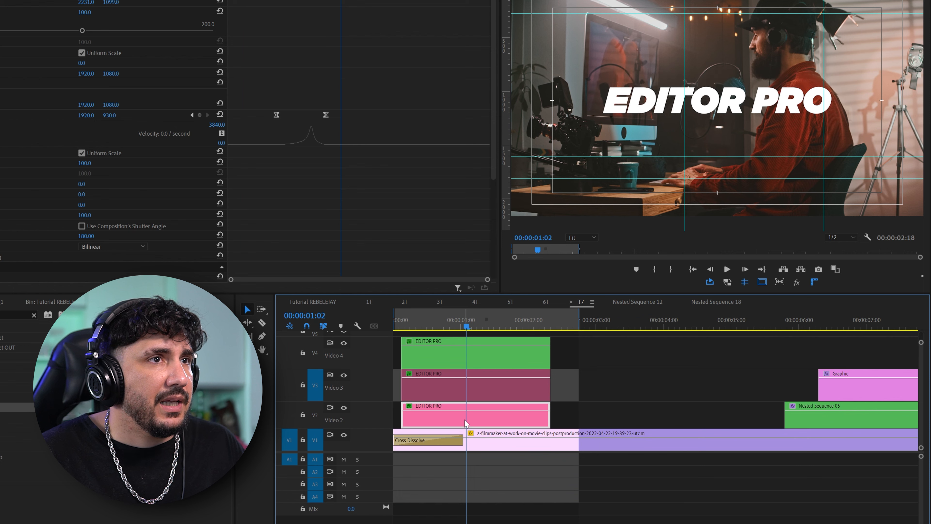
key("shift+e")
left_click(460, 384)
key("shift+e")
scroll(462, 391, "up", 2)
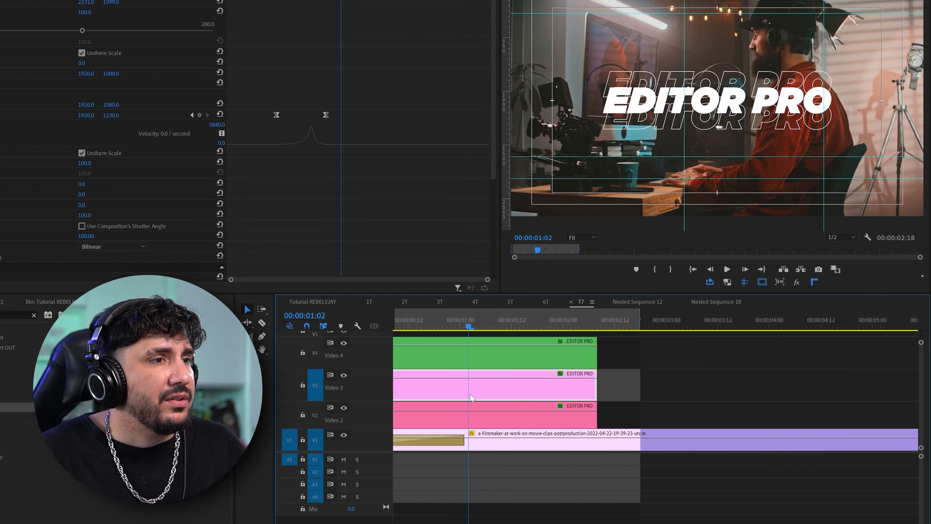
scroll(514, 393, "left", 2)
key("space")
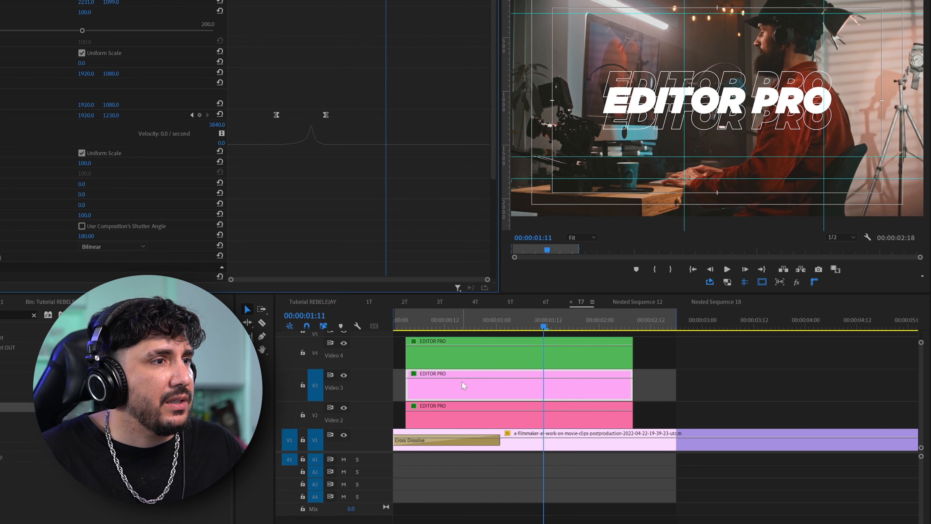
left_click(461, 395)
key("shift+e")
key("shift+e")
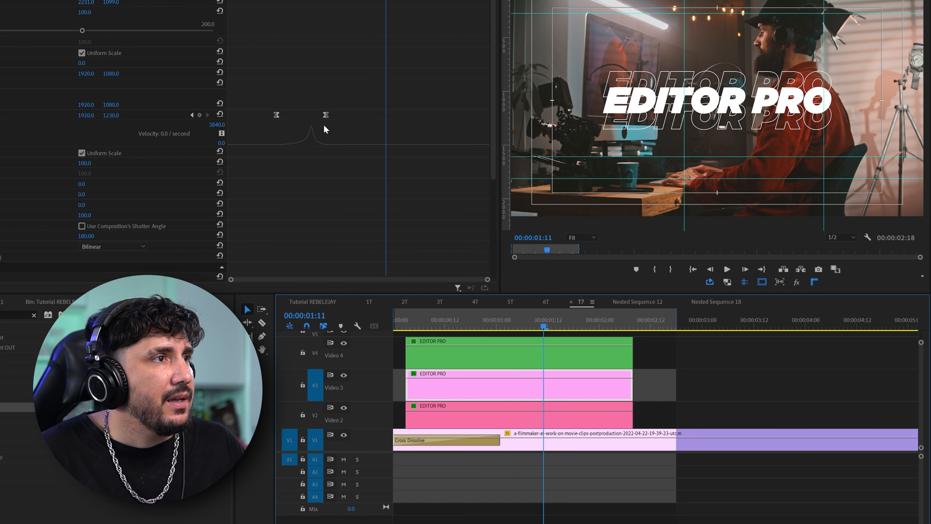
Copy the Video 3 title's Position keyframes to 00:00:01:11 (vertical 1230) and 00:00:01:21 (vertical 1080), and shape their velocity into a late peak.
left_click(326, 115)
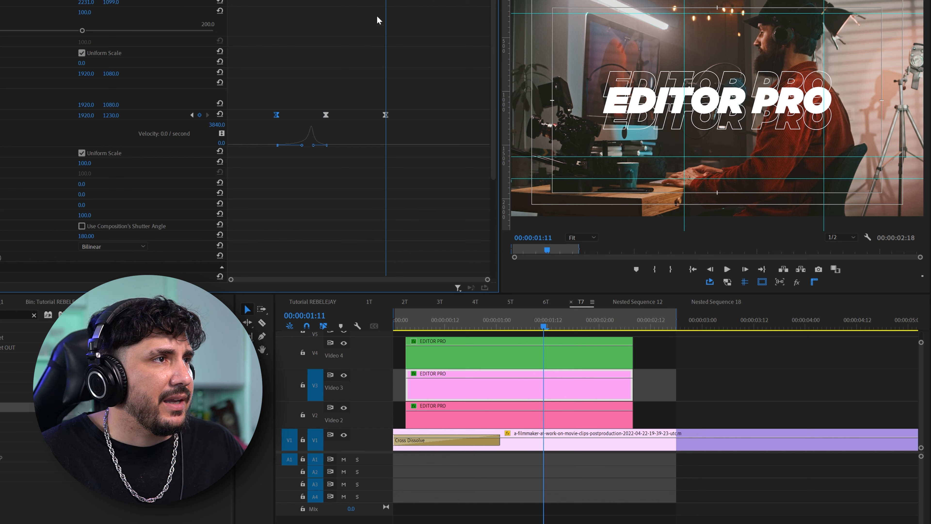
key("ctrl+v")
left_click(381, 113)
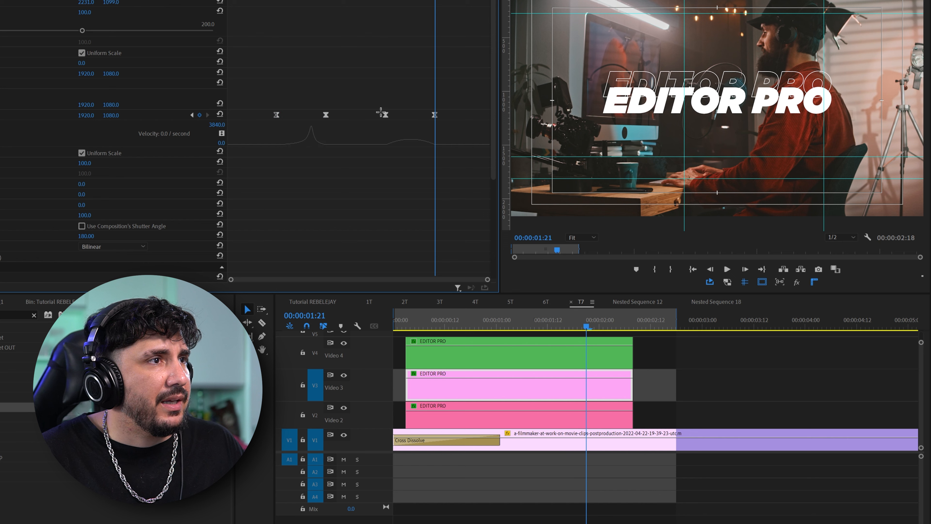
left_click(385, 115)
left_click_drag(395, 145, 407, 146)
Copy the Video 2 title's Position keyframes in reverse order, with the vertical 1080 keyframe at 00:00:01:19 and the 930 keyframe before it.
mouse_move(436, 0)
left_mouse_down()
mouse_move(381, 1)
mouse_move(445, 1)
mouse_move(426, 1)
left_mouse_up()
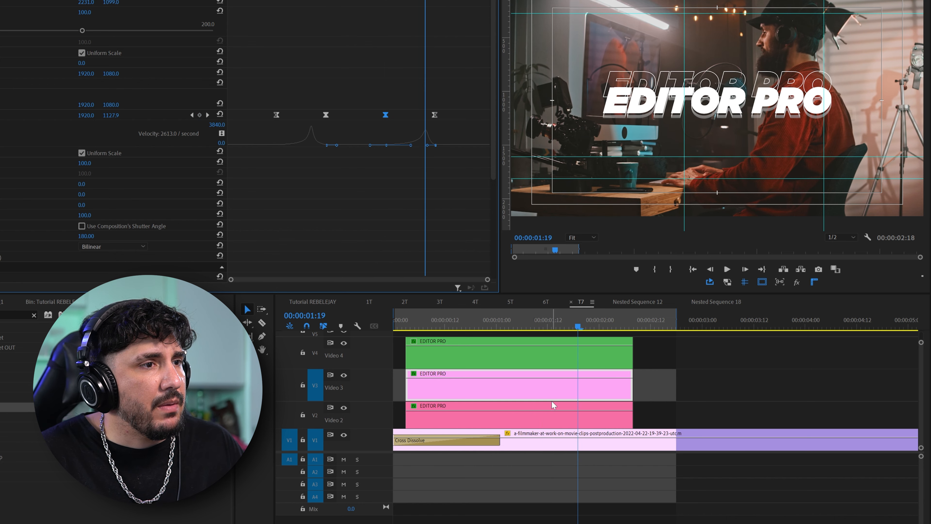
left_click(555, 422)
left_click(326, 115)
key("ctrl+c")
key("ctrl+v")
left_click_drag(425, 115, 395, 114)
left_click(277, 116)
key("ctrl+c")
key("ctrl+v")
Shape the velocity curve of the Video 2 title's return slide into a sharp peak near its last keyframe.
left_click(415, 0)
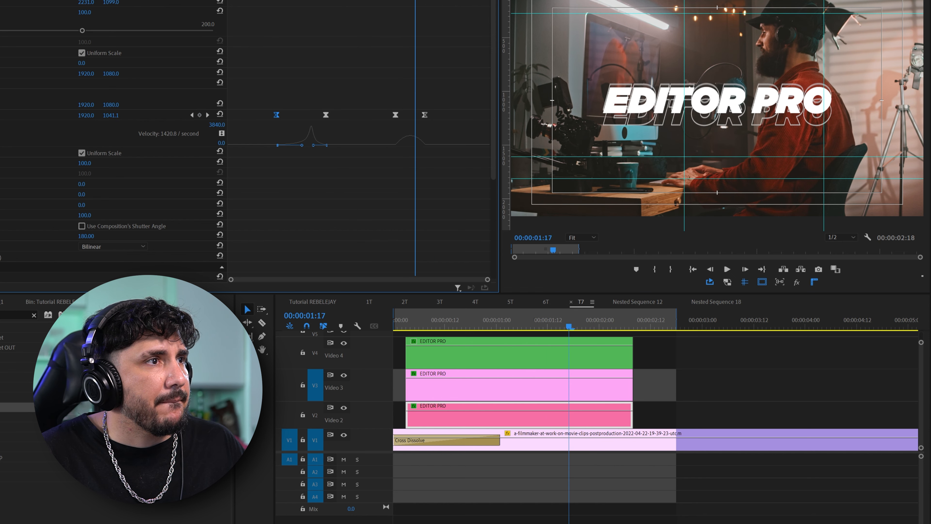
left_click(396, 115)
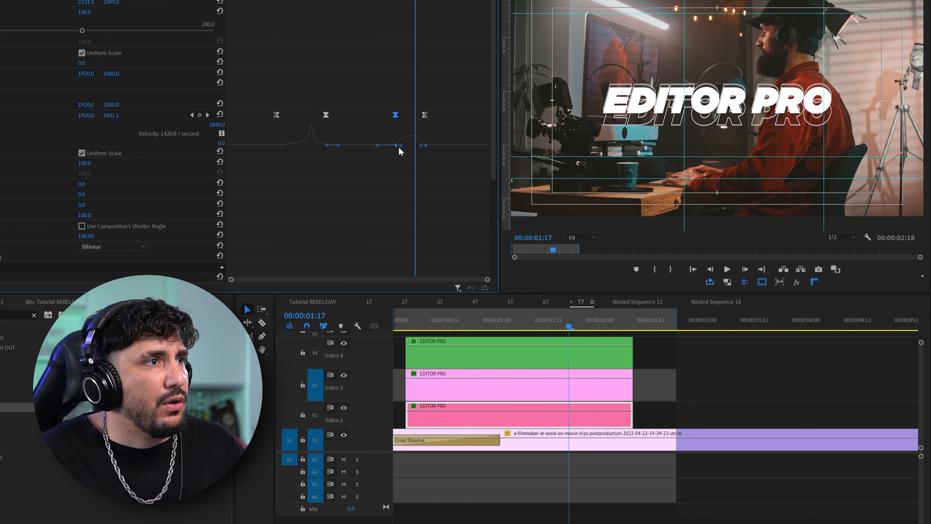
left_click_drag(399, 146, 411, 146)
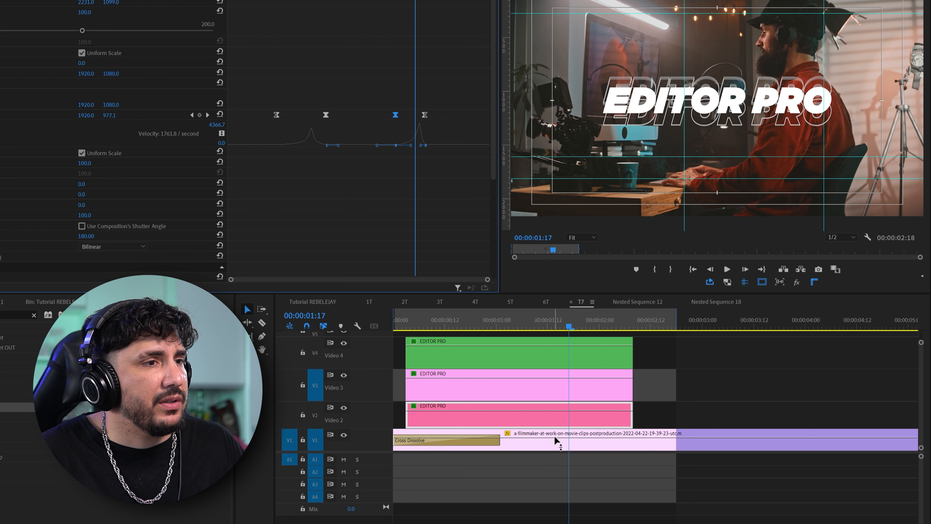
Move the Video 2 title's last Position keyframe to 00:00:01:21 to match the Video 3 title, and play back both slides.
left_click(558, 389)
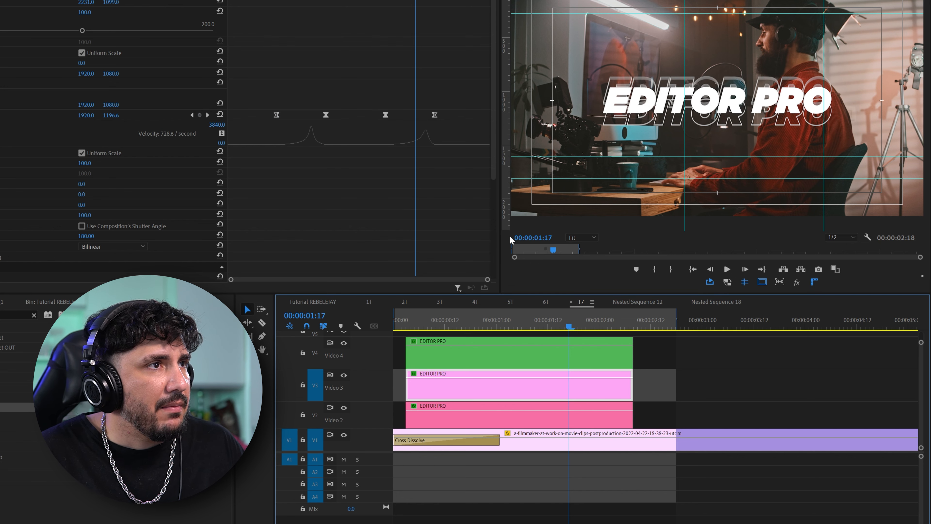
left_click(436, 1)
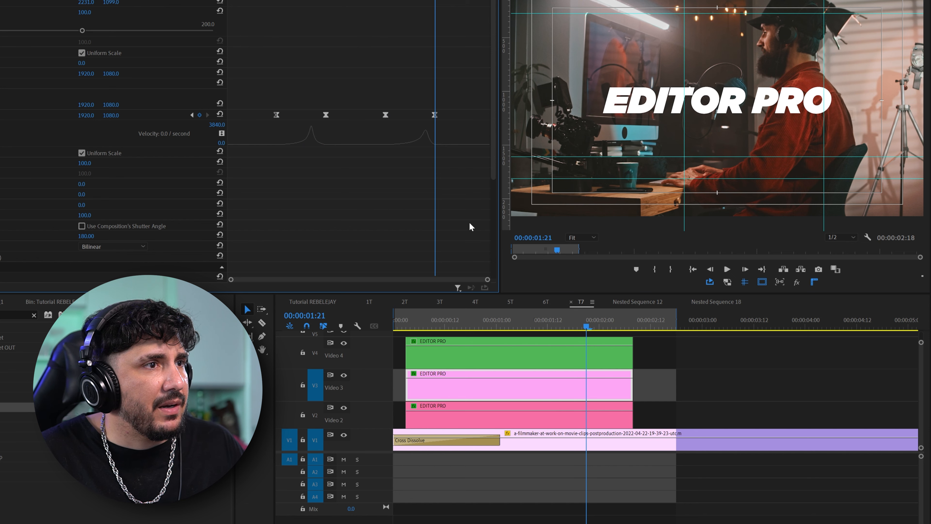
left_click(583, 425)
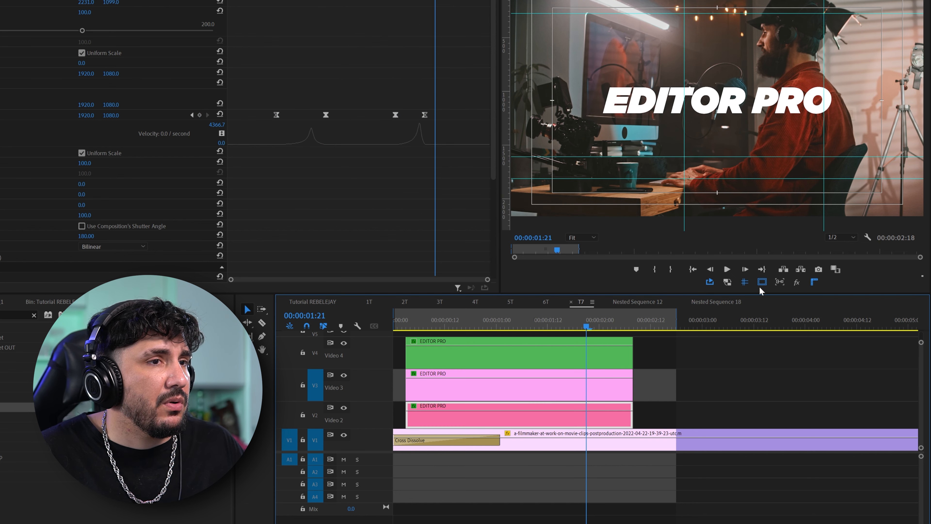
left_click_drag(424, 115, 430, 115)
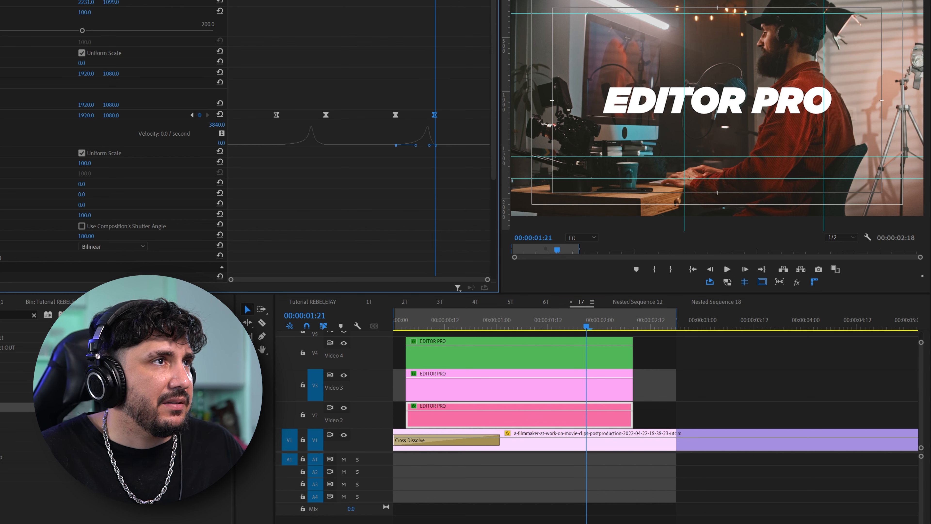
key("space")
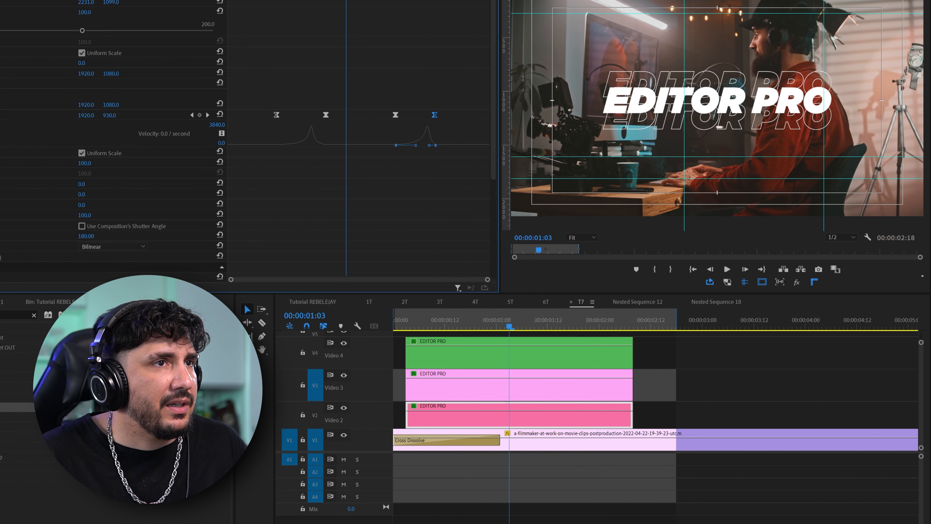
key("space")
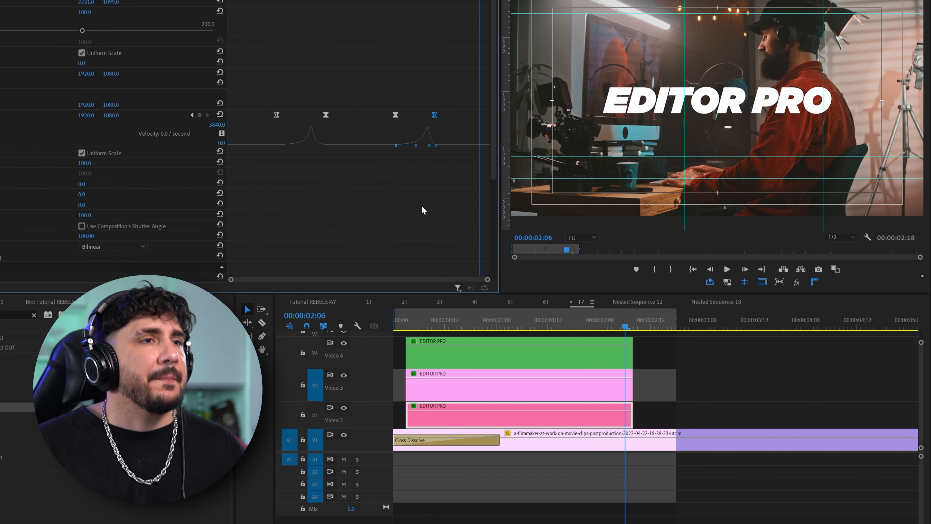
Hide the preview's guides and safe margins, inspect the overlapping outlines at 00:00:01:05 at 150% zoom, and return the preview to Fit.
left_click(512, 333)
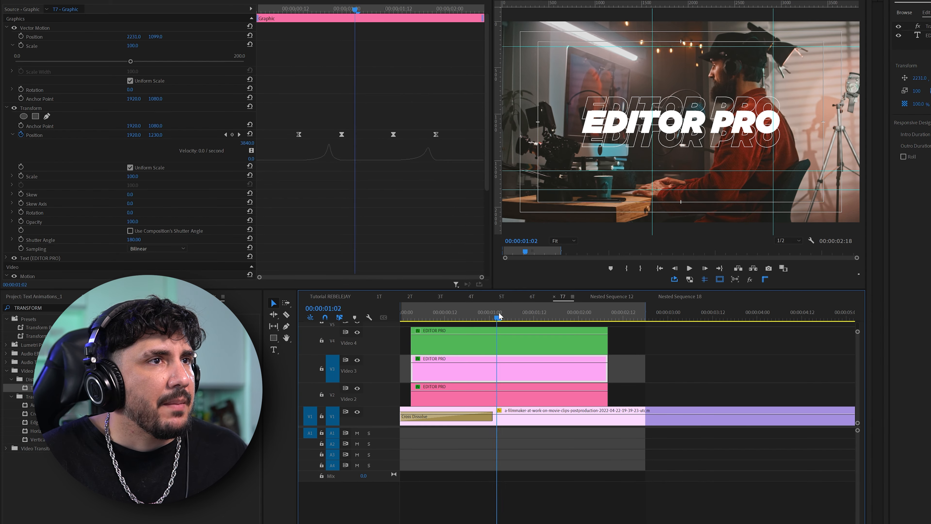
key("Right")
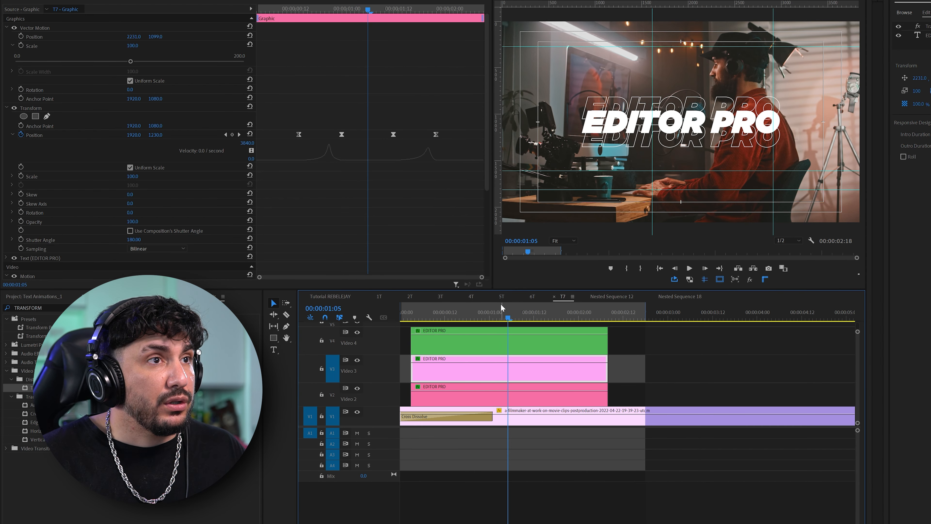
left_click(706, 280)
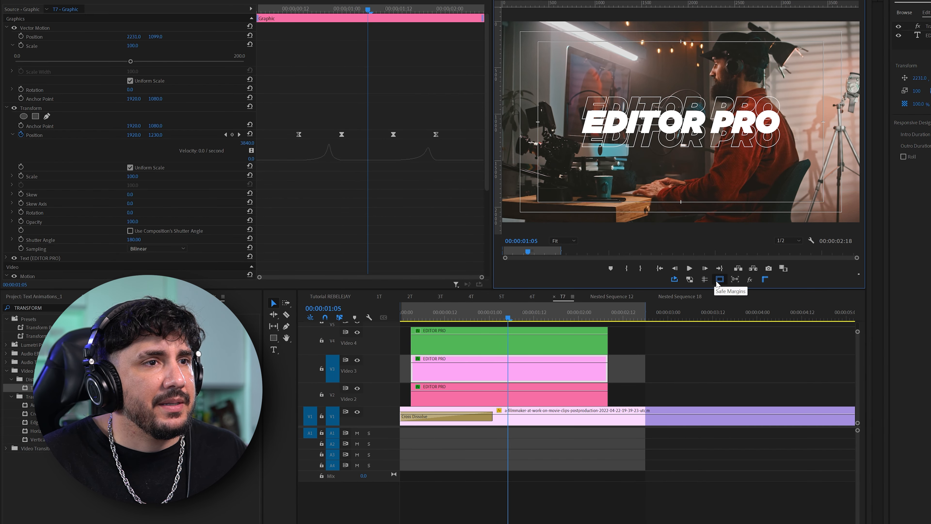
left_click(564, 240)
left_click(565, 309)
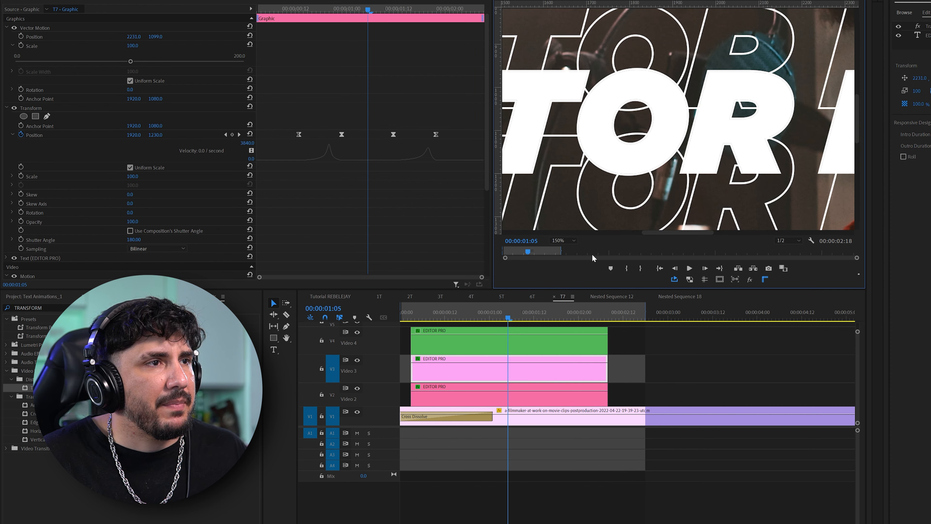
left_click(574, 240)
left_click(570, 253)
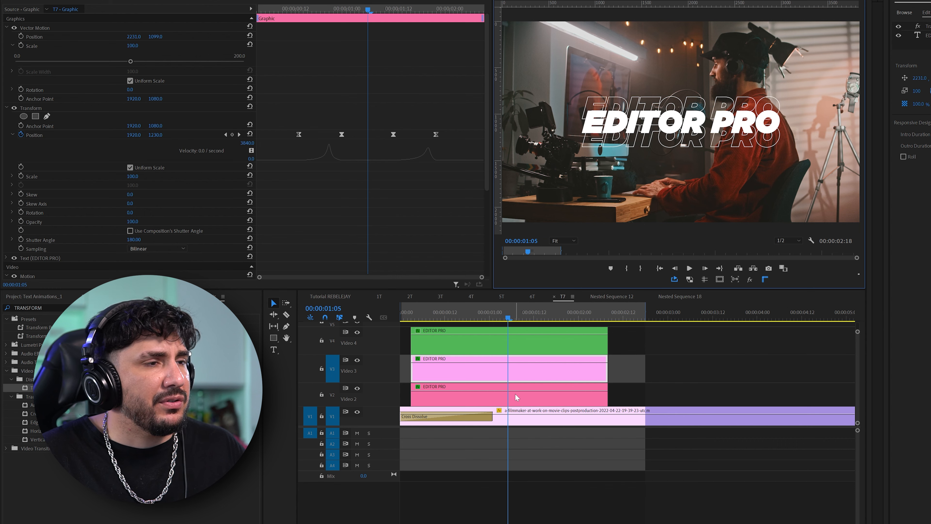
Nest the two outlined EDITOR PRO titles on Video 2 and Video 3 together, keeping the default sequence name.
left_click_drag(678, 367, 516, 394)
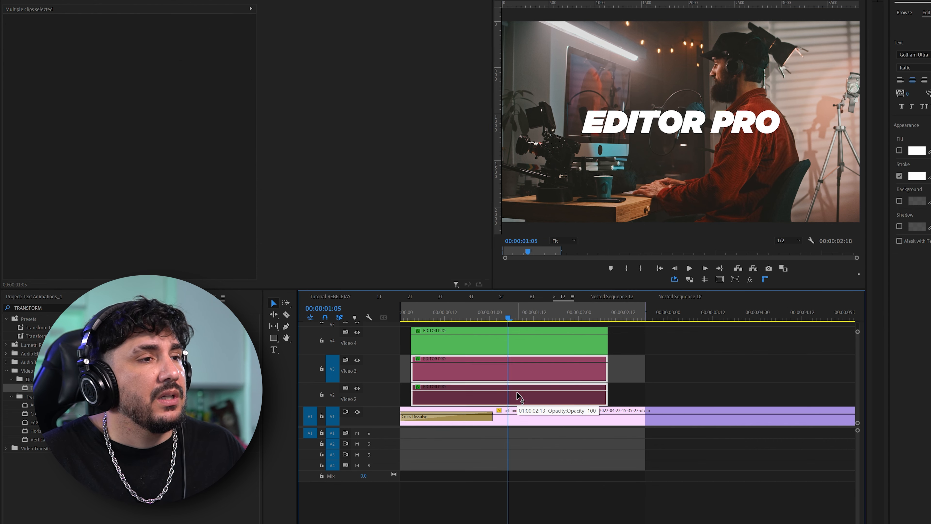
right_click(558, 372)
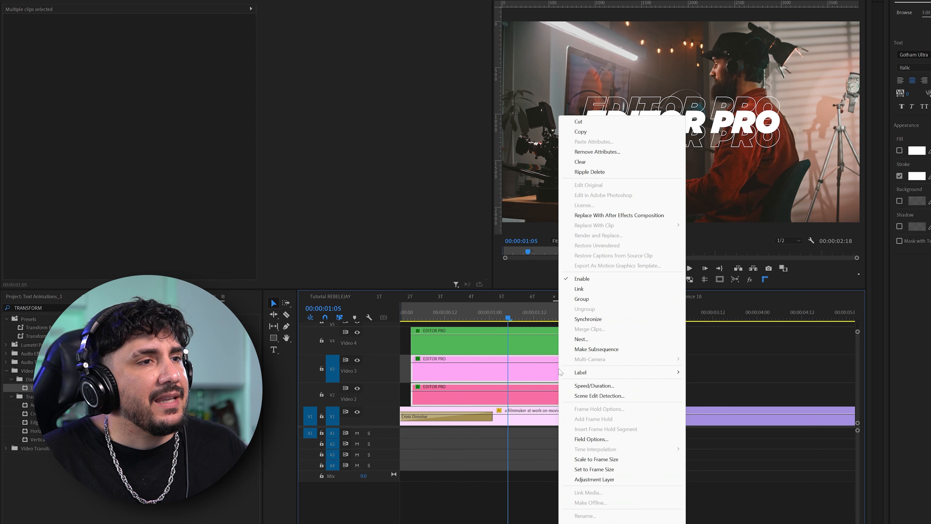
left_click(580, 340)
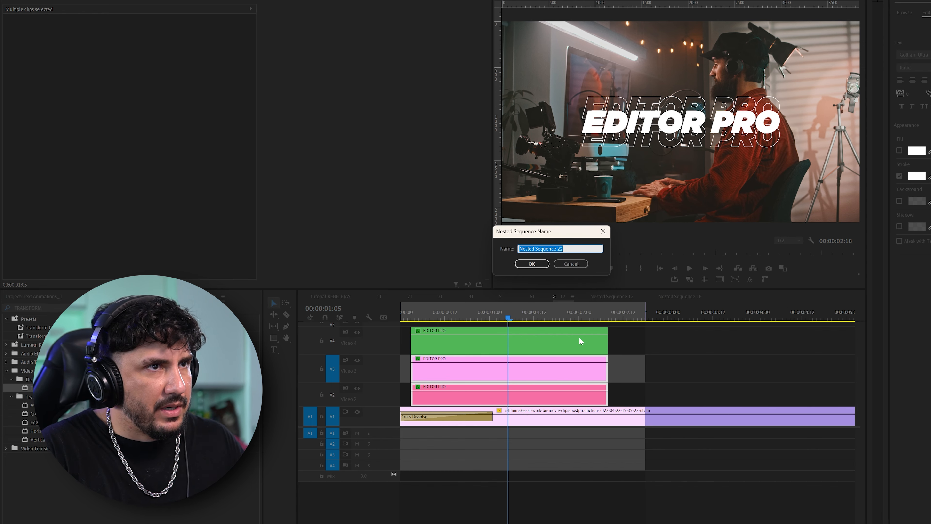
key("Return")
left_click(545, 395)
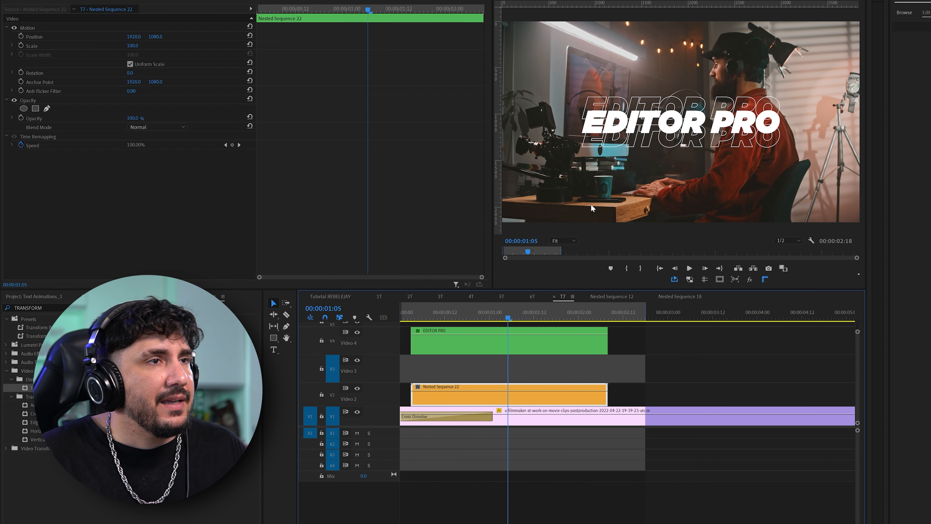
Play back the nested outlines' slide around the solid title from near the start of the title clips.
left_click(450, 330)
left_click_drag(448, 316, 420, 314)
key("space")
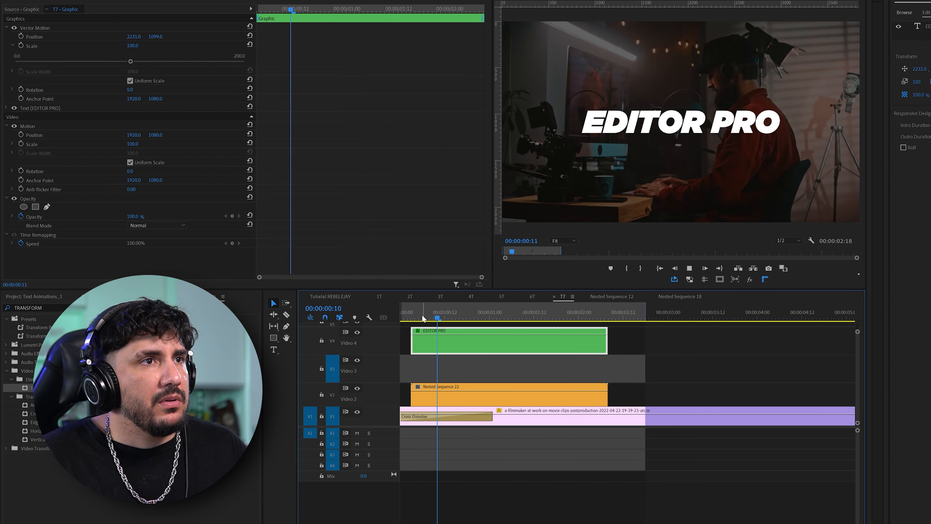
key("space")
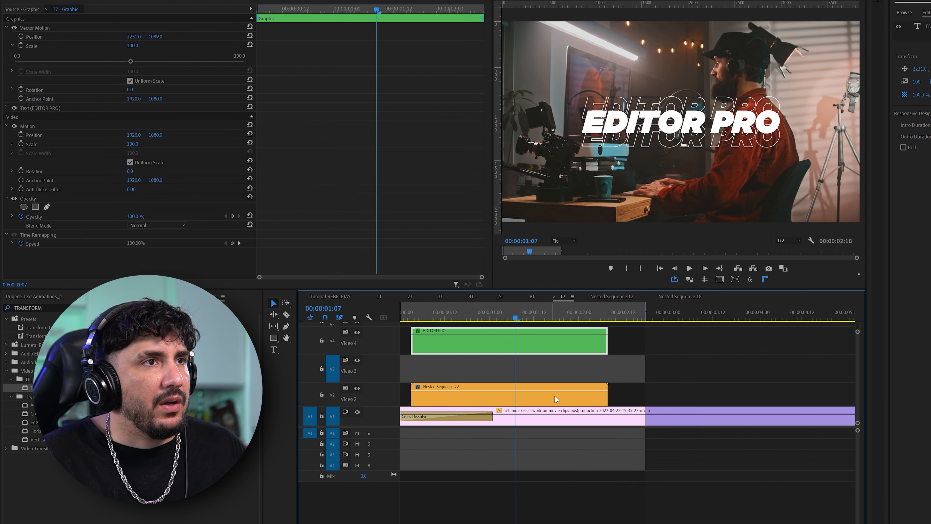
Draw a green rectangle about 4313 by 254 px across the full frame over the solid title, with Vector Motion Position at 1920, 1057.
left_click(494, 396)
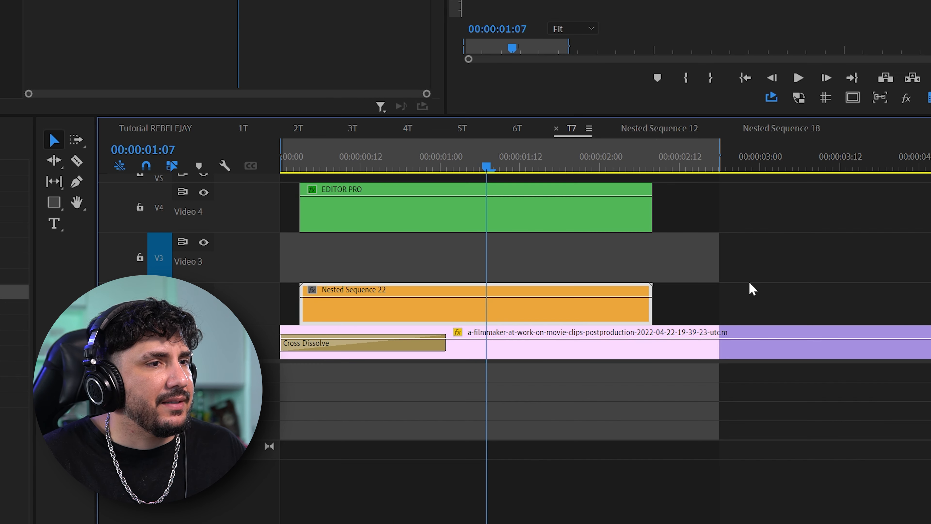
left_click(54, 202)
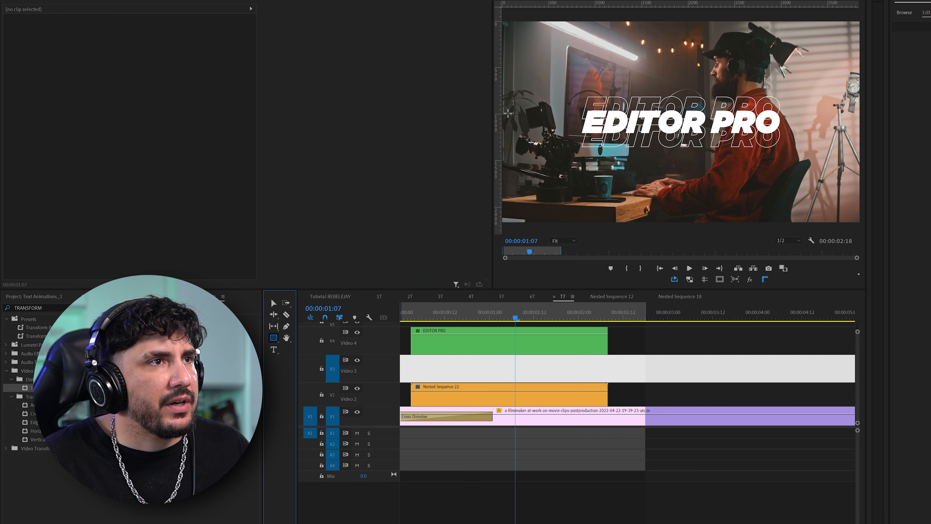
left_click_drag(505, 113, 909, 139)
left_click_drag(156, 37, 147, 36)
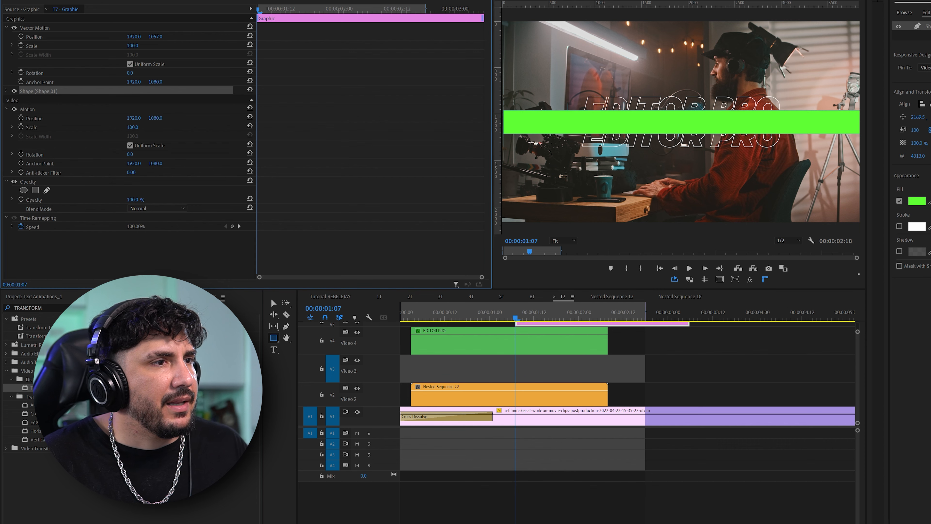
Move the rectangle's clip to Video 3 and match its start and end to the EDITOR PRO title clip.
scroll(539, 389, "up", 1)
left_click_drag(559, 332, 455, 382)
left_click_drag(586, 382, 604, 383)
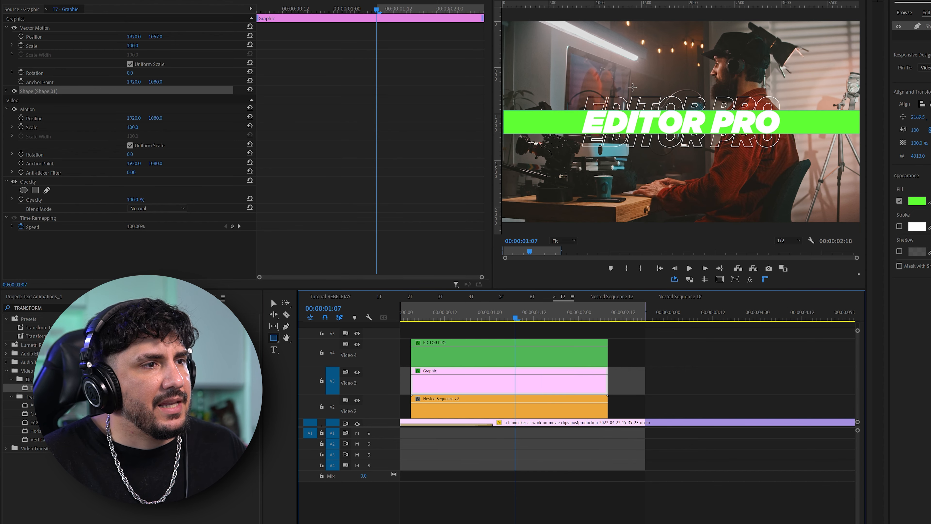
Apply the Track Matte Key effect to the nested outlines clip on Video 2.
left_click(512, 403)
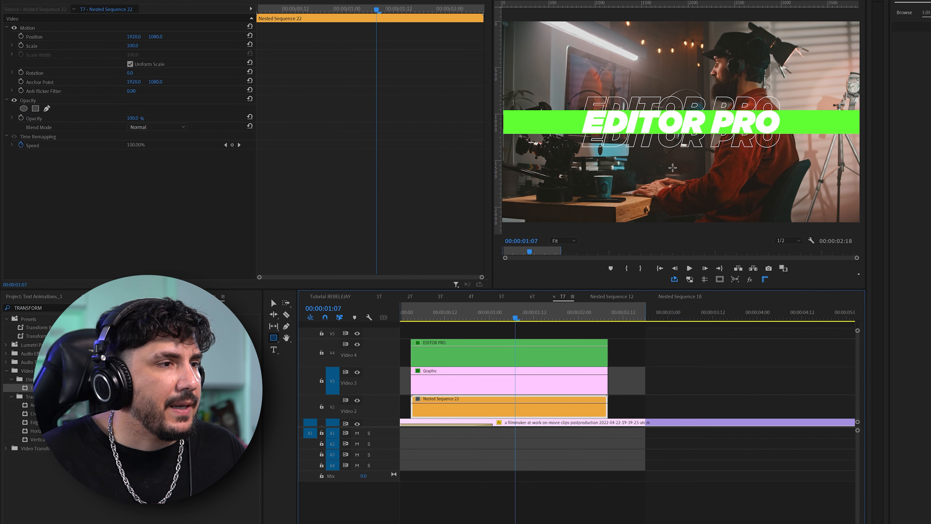
left_click(493, 378)
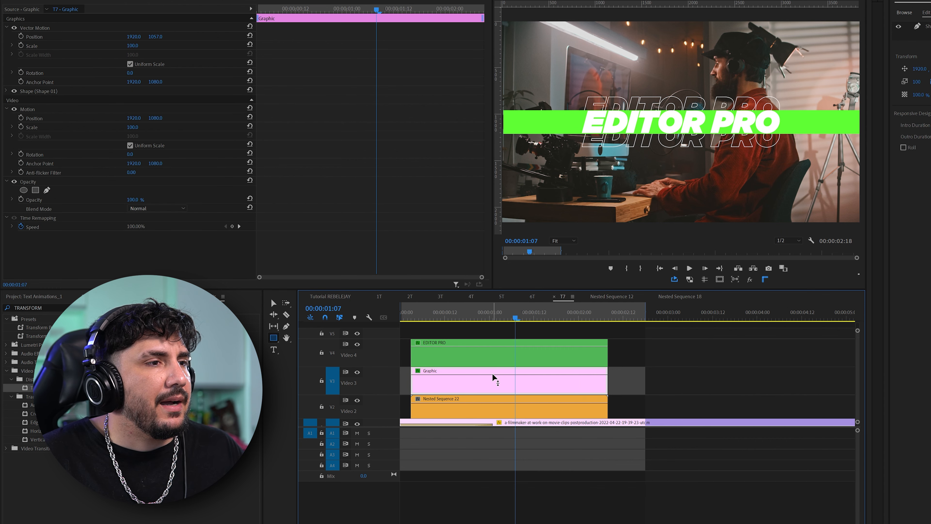
left_click(492, 412)
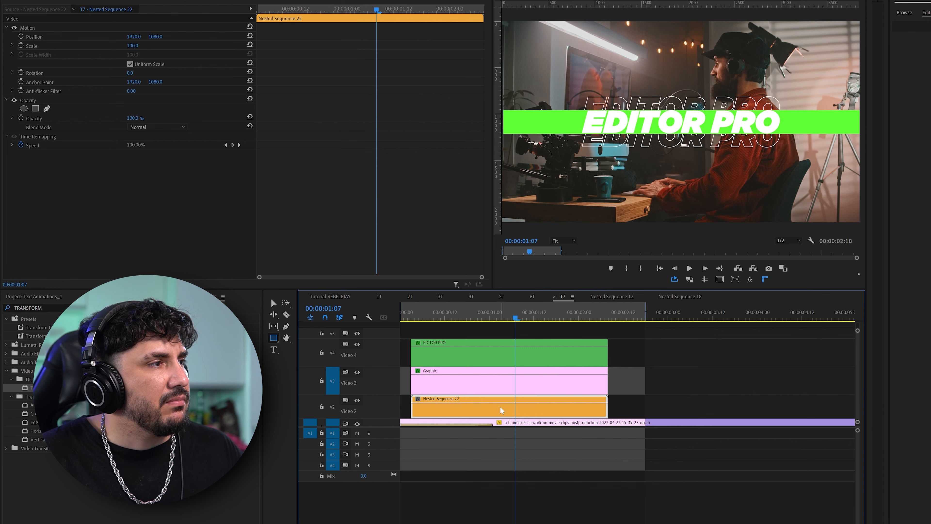
left_click(26, 308)
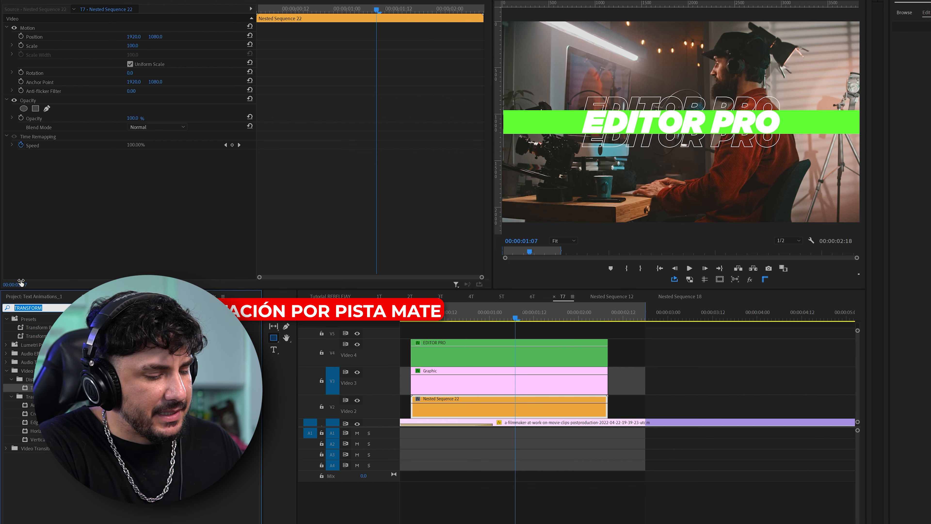
type("TRACK MA")
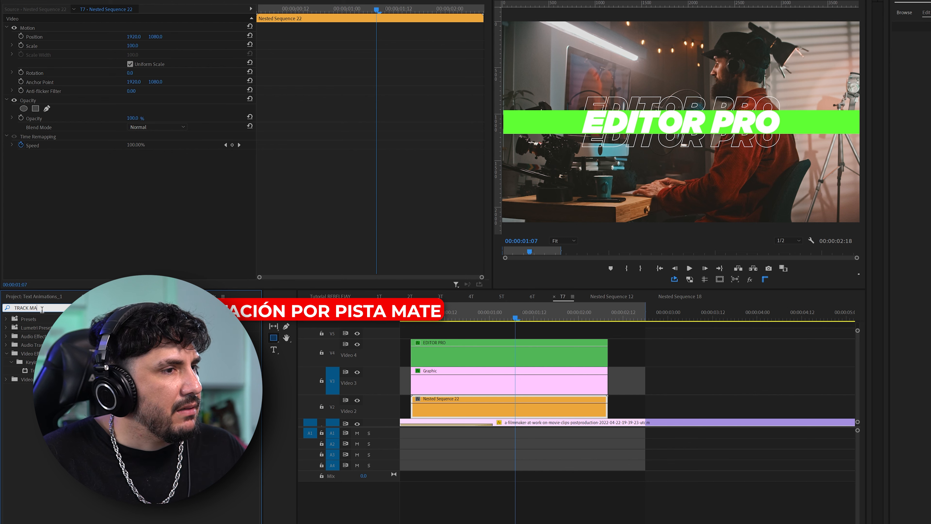
left_click_drag(41, 371, 474, 401)
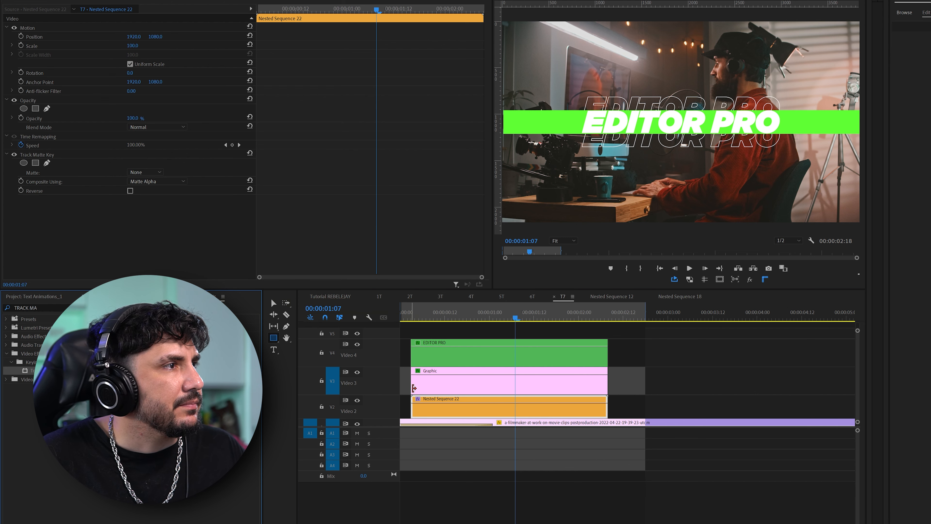
Set the nested outlines' Track Matte Key to use Video 3 as its matte, with Reverse enabled.
left_click(148, 172)
left_click(156, 211)
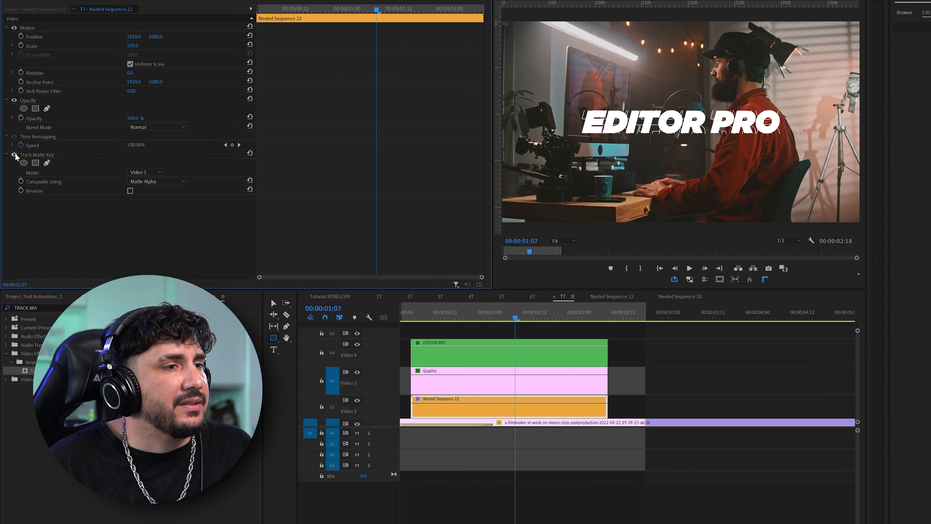
left_click(489, 409)
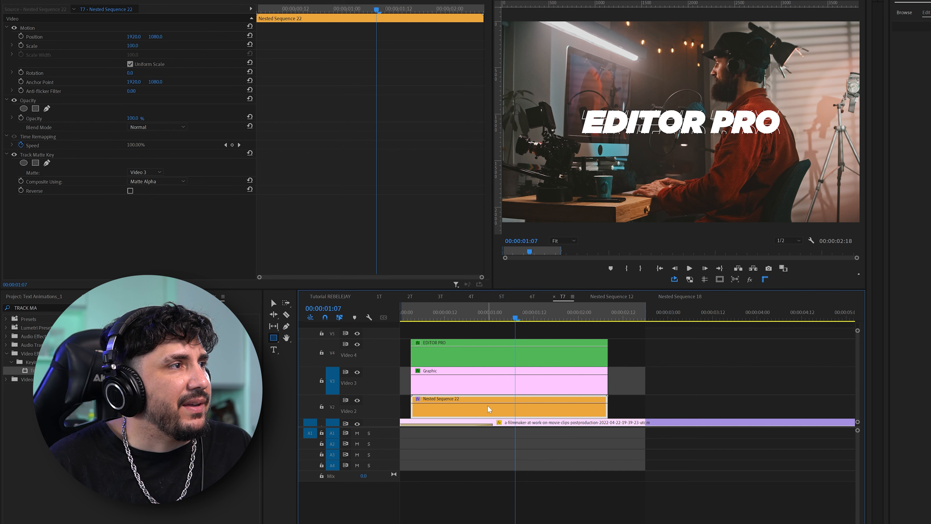
left_click(131, 190)
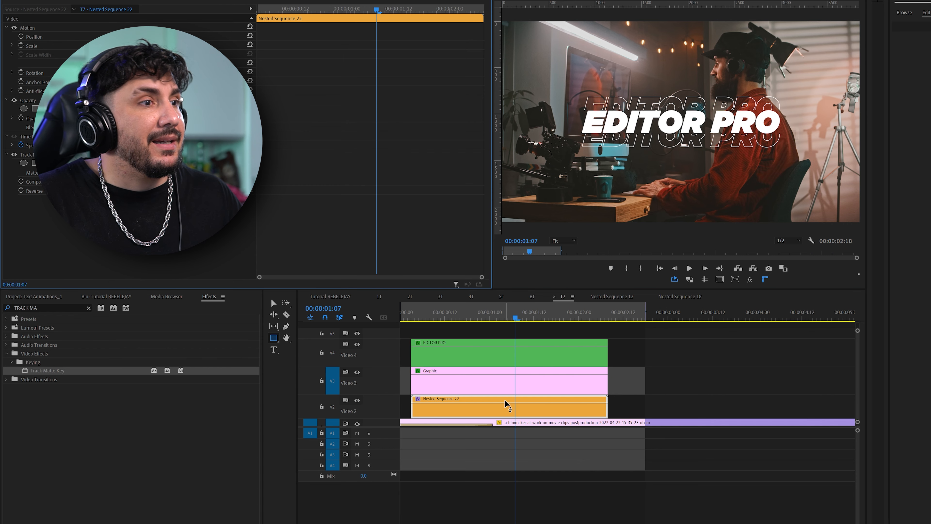
Apply the Gaussian Blur video effect to the green rectangle's clip on Video 3.
left_click(510, 385)
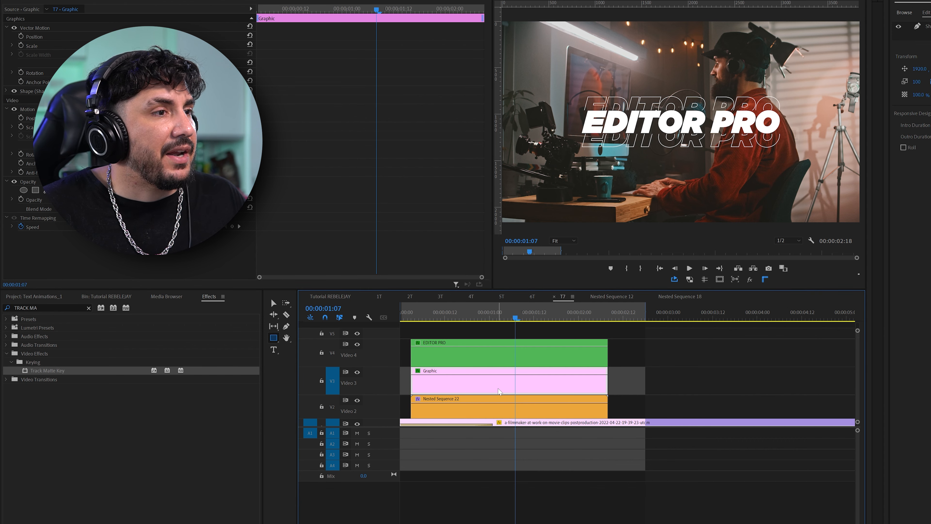
left_click(55, 307)
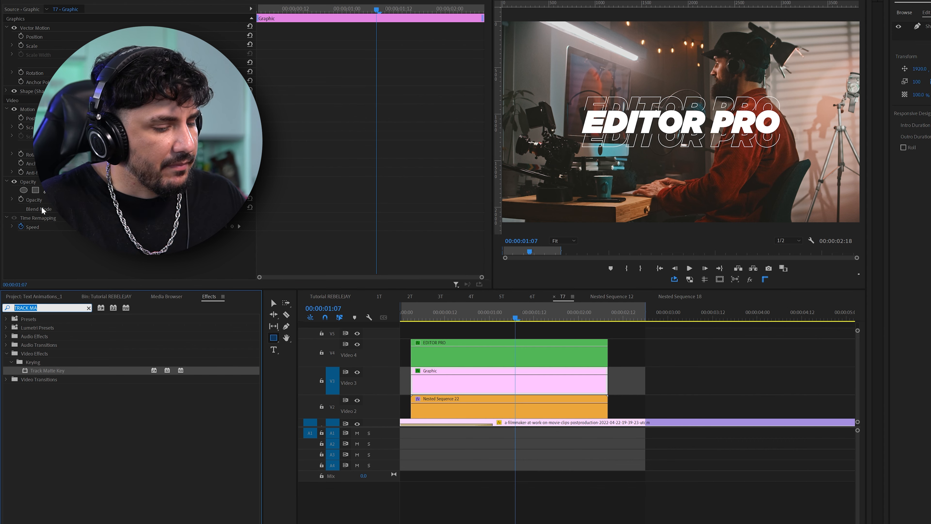
type("GAUSS")
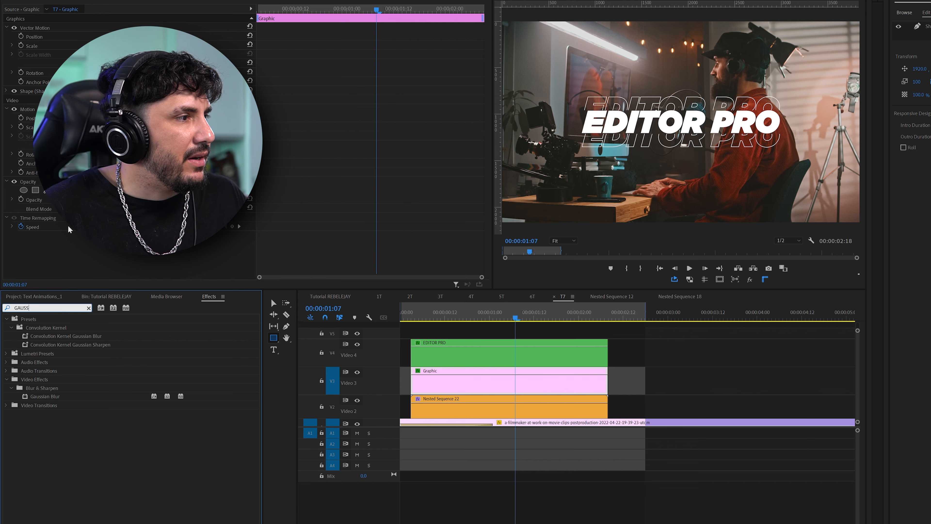
left_click_drag(60, 397, 464, 384)
Switch off the nested outlines' Track Matte Key to reveal the green rectangle, with the preview at 150%.
left_click(464, 397)
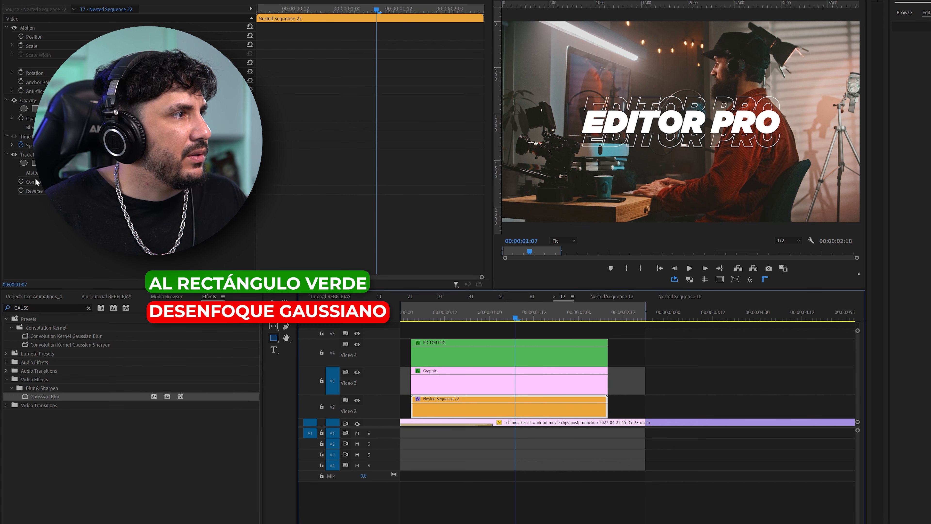
left_click(14, 155)
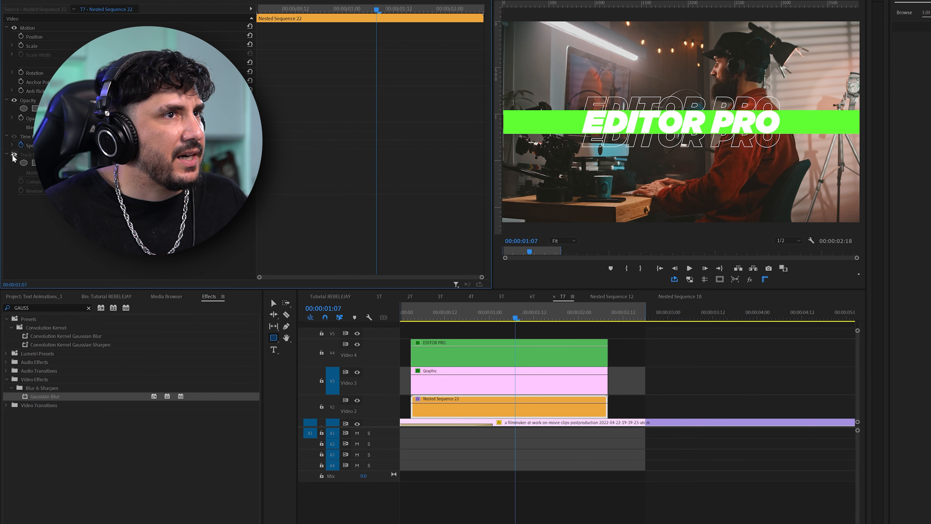
left_click(564, 241)
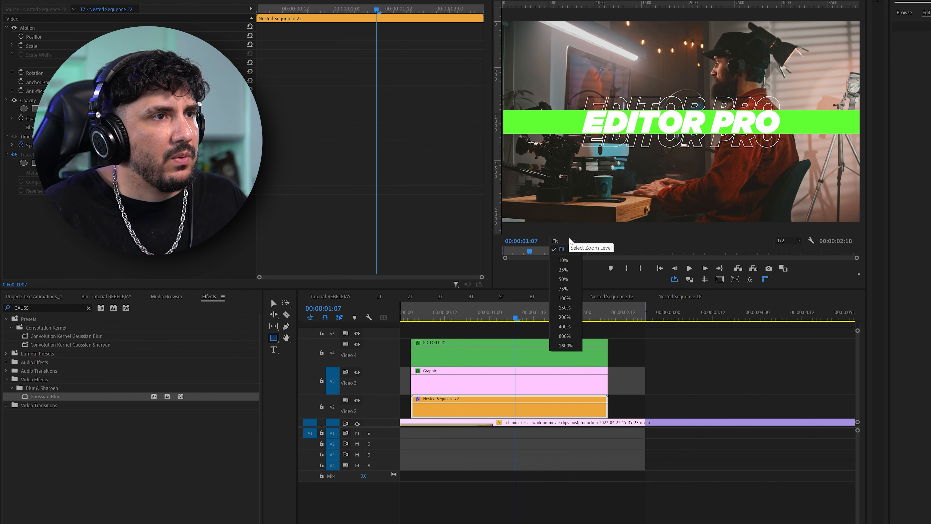
left_click(565, 308)
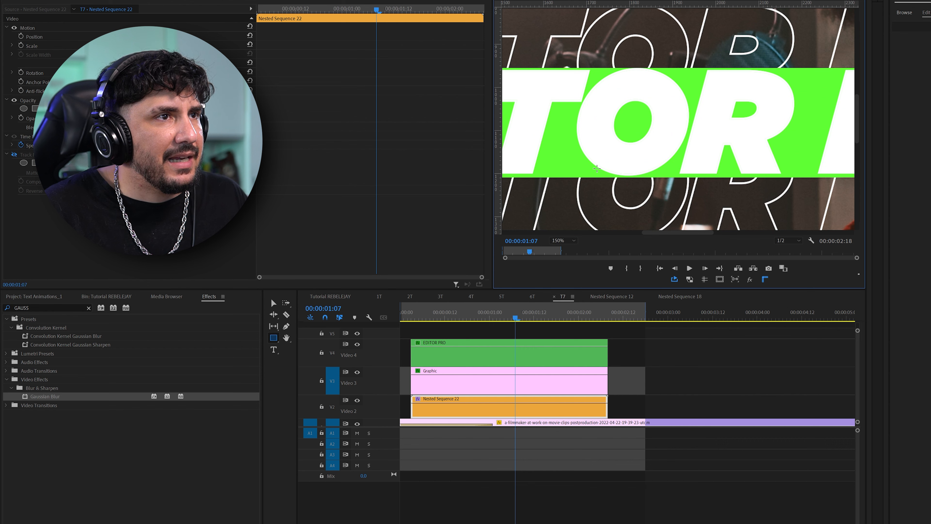
Set the rectangle's Gaussian Blur Blurriness to 46 and switch the nested outlines' Track Matte Key back on.
left_click(491, 383)
scroll(165, 330, "down", 1)
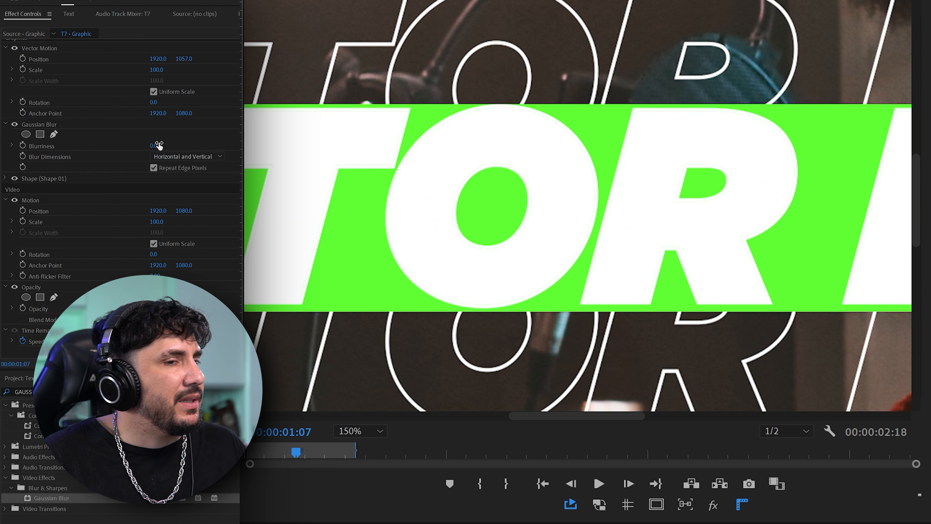
left_click_drag(153, 146, 170, 146)
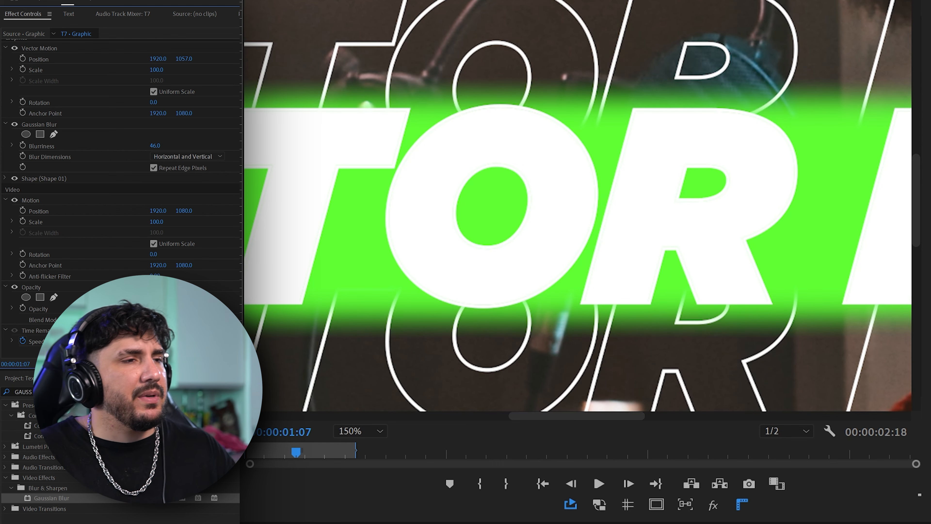
left_click(513, 523)
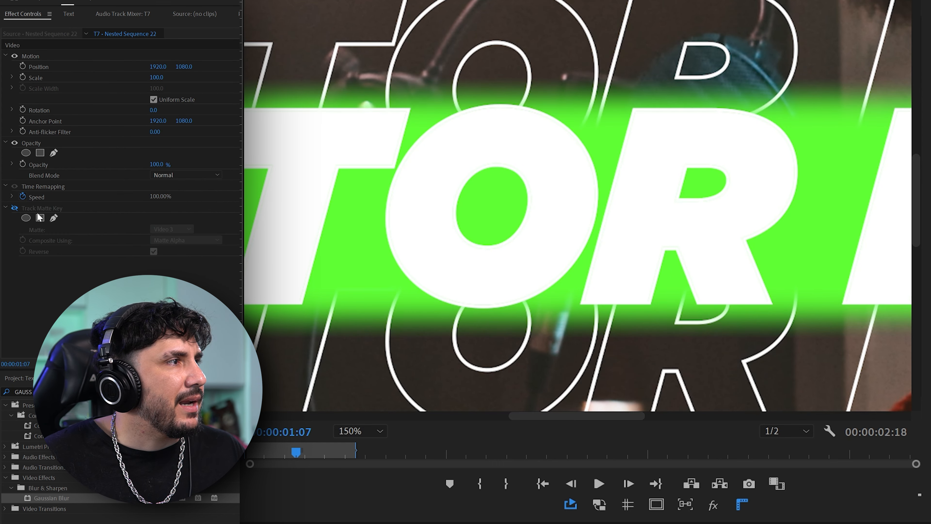
left_click(14, 207)
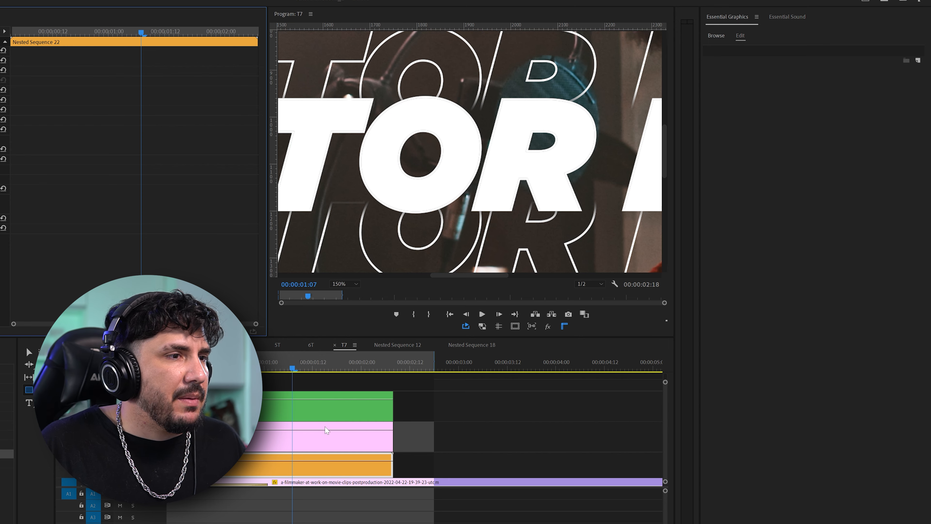
Reduce the rectangle shape's height by pulling its upper and lower edges inward behind the solid title.
left_click(322, 442)
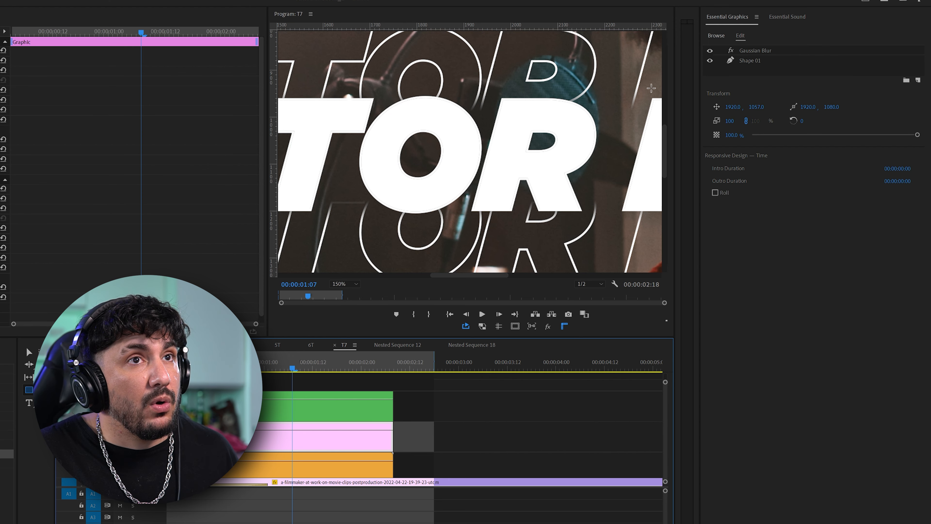
left_click(752, 63)
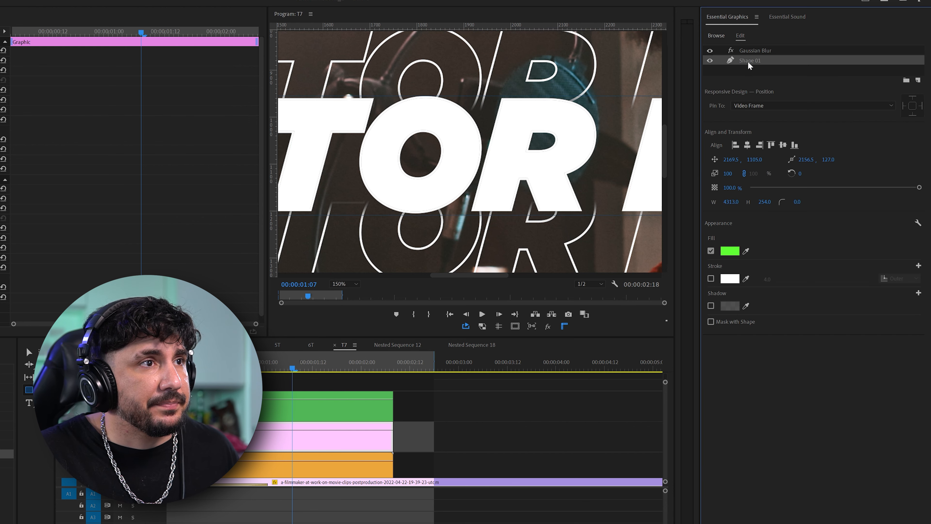
left_click(345, 284)
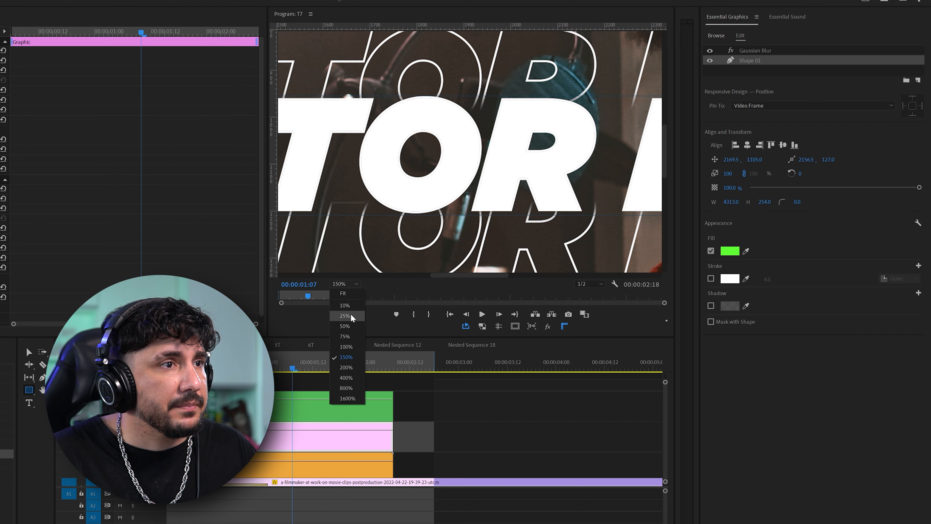
left_click(345, 326)
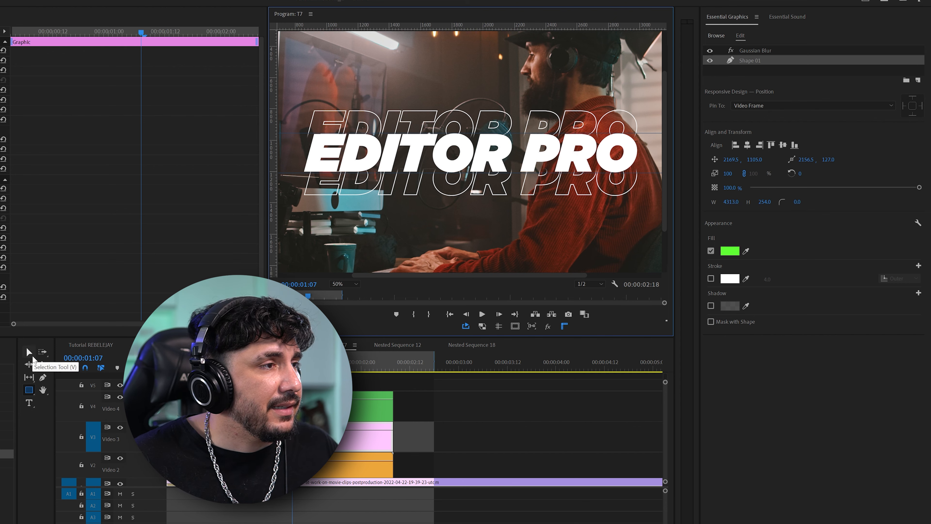
left_click(30, 352)
left_click_drag(510, 171, 510, 168)
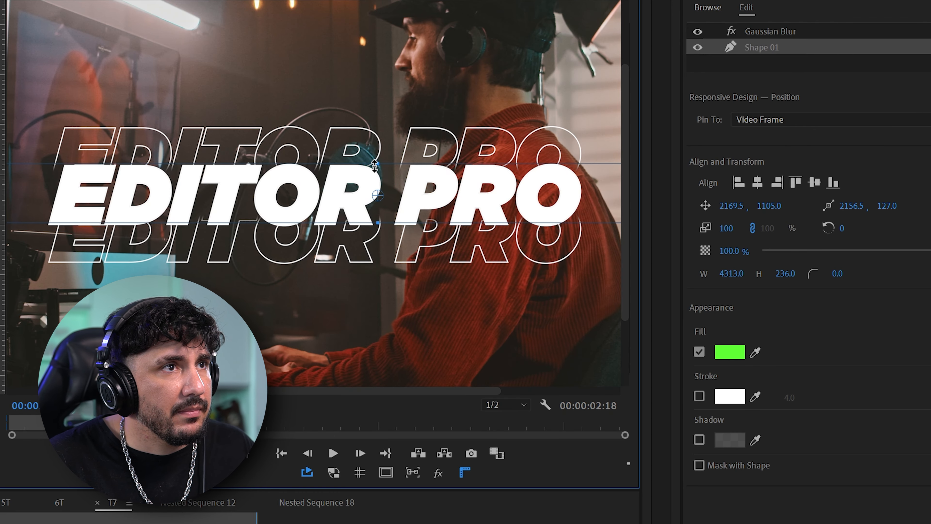
left_click_drag(509, 134, 507, 142)
left_click_drag(373, 177, 371, 184)
left_click_drag(384, 220, 382, 210)
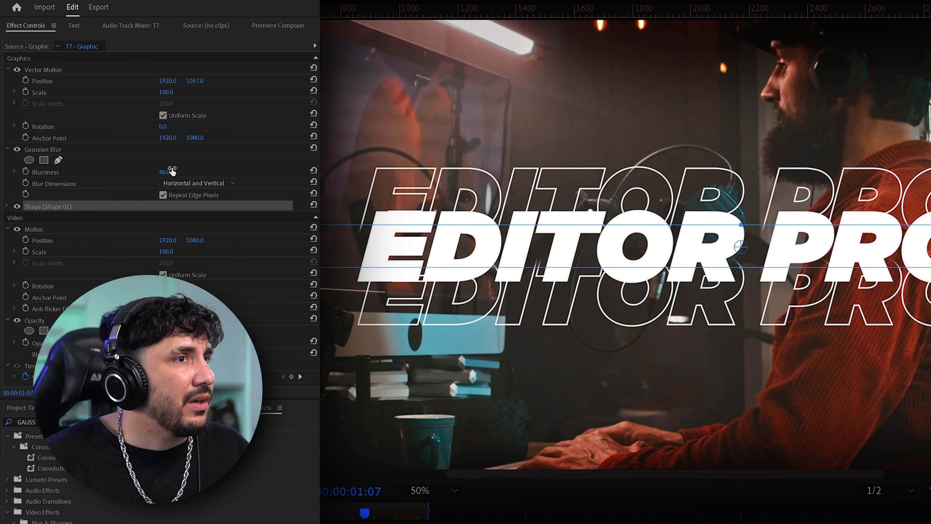
Set the rectangle's Blurriness to 186 and extend its upper and lower edges outward to just beyond the solid title.
left_click_drag(172, 171, 210, 171)
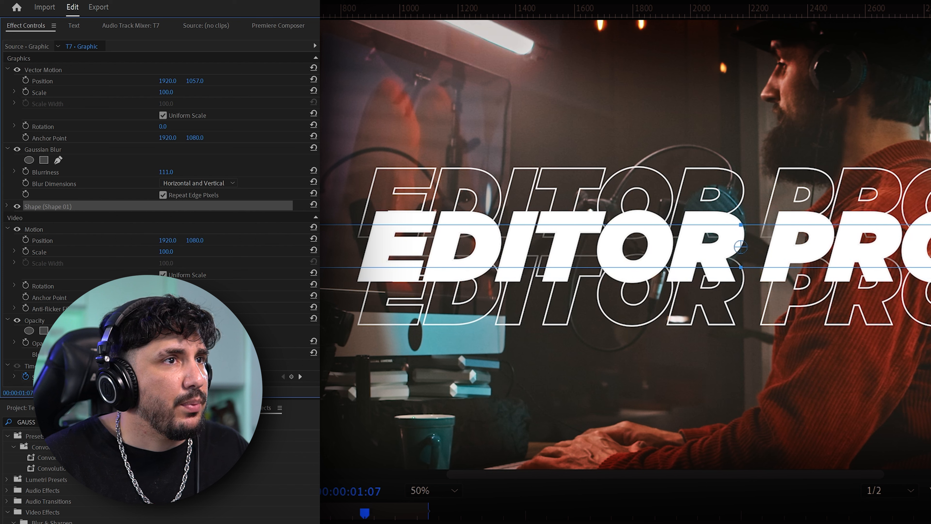
left_click_drag(740, 267, 740, 293)
left_click_drag(738, 225, 741, 201)
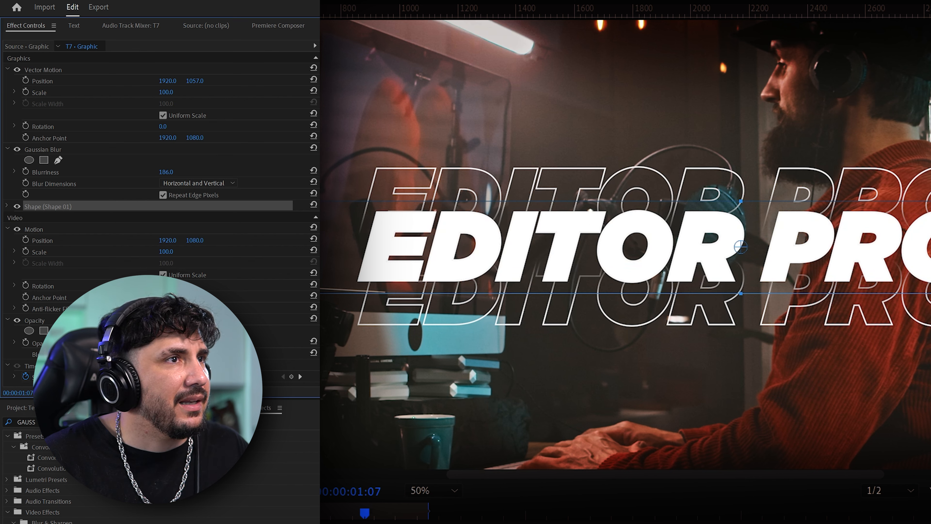